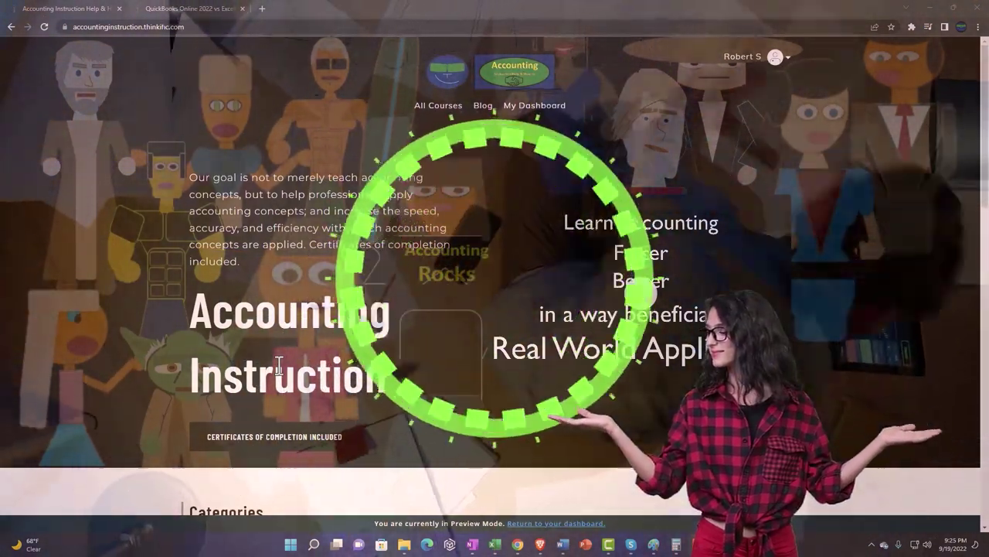
- Browse the course categories on the Accounting Instruction site and the lesson sections of its QuickBooks Online 2022 course
scroll(136, 424, down, 7)
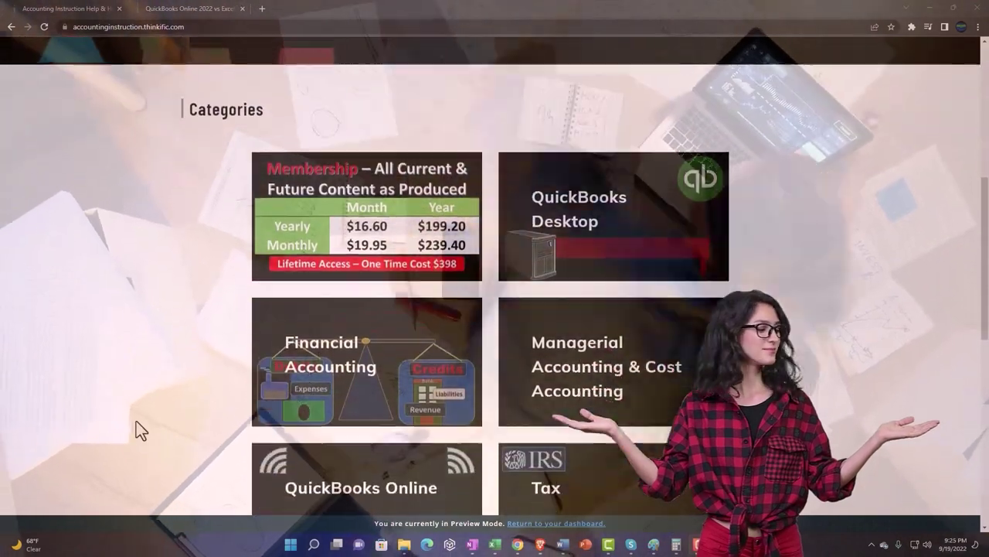
scroll(136, 421, down, 5)
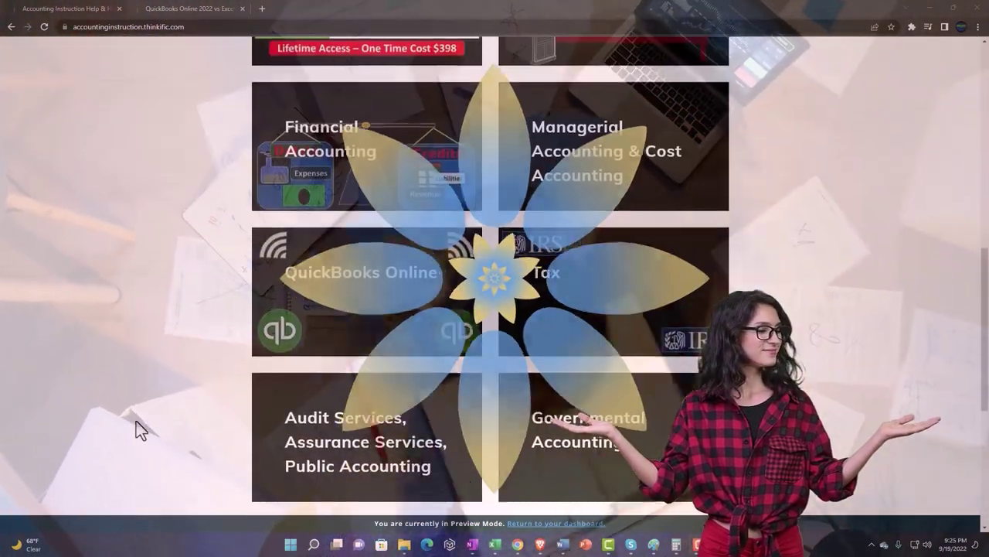
scroll(136, 421, down, 2)
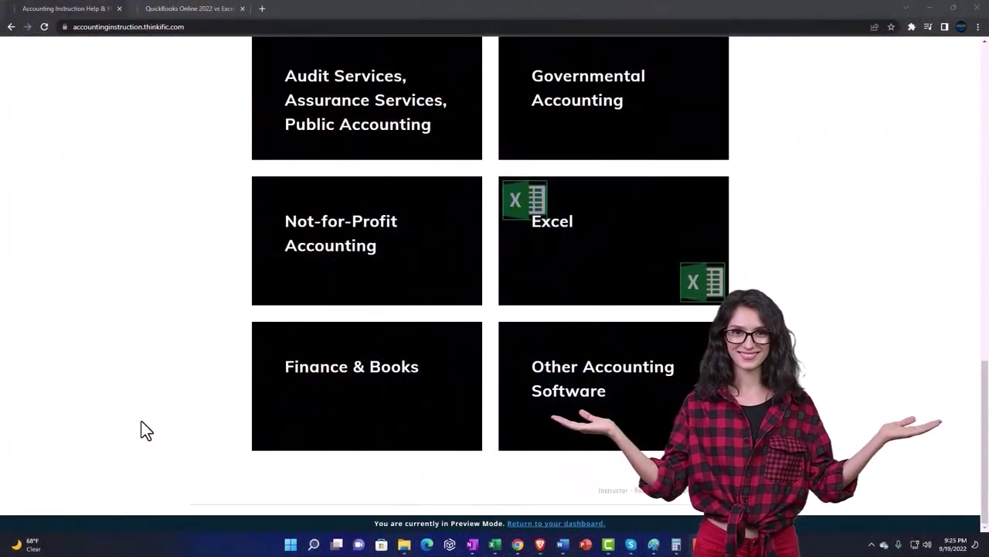
click(177, 9)
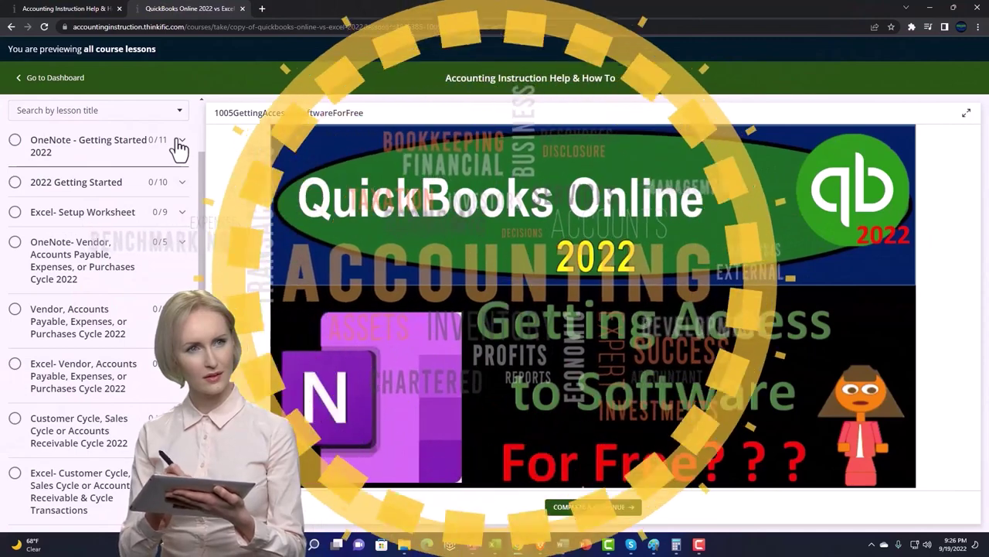
click(179, 145)
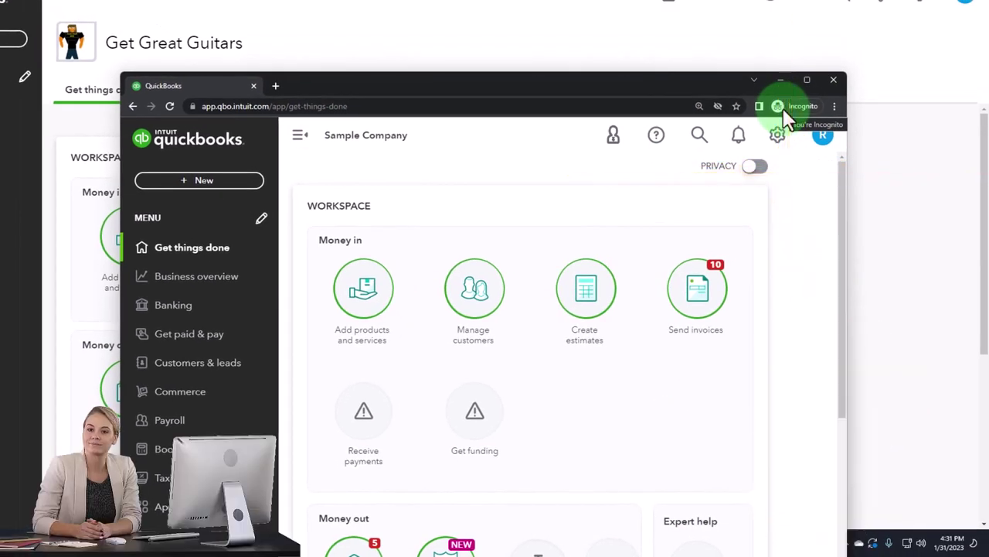
click(834, 105)
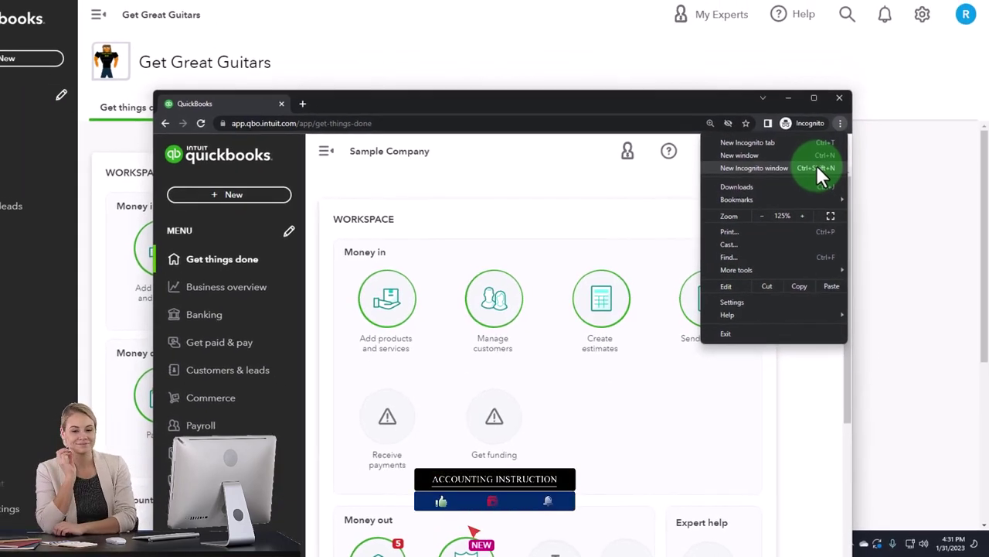
click(426, 177)
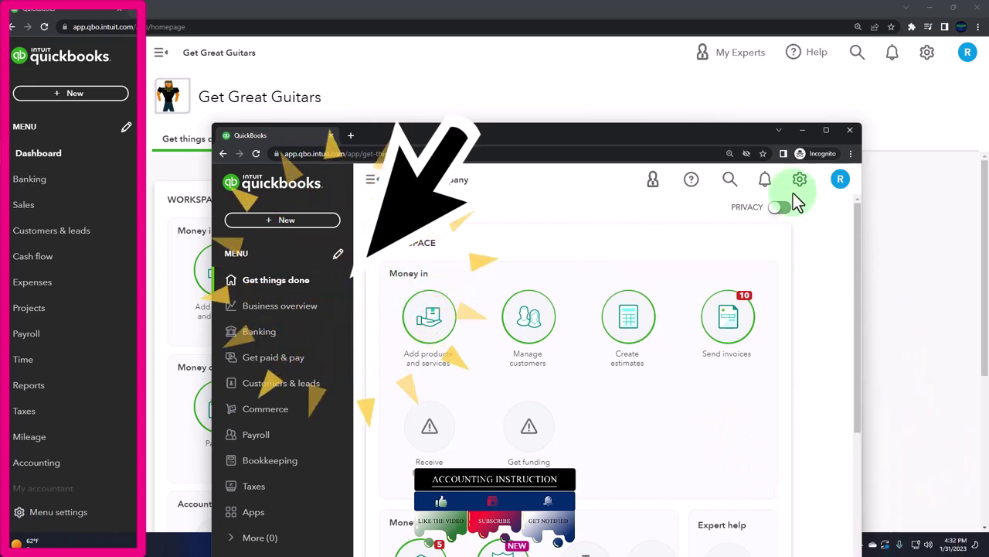
click(796, 192)
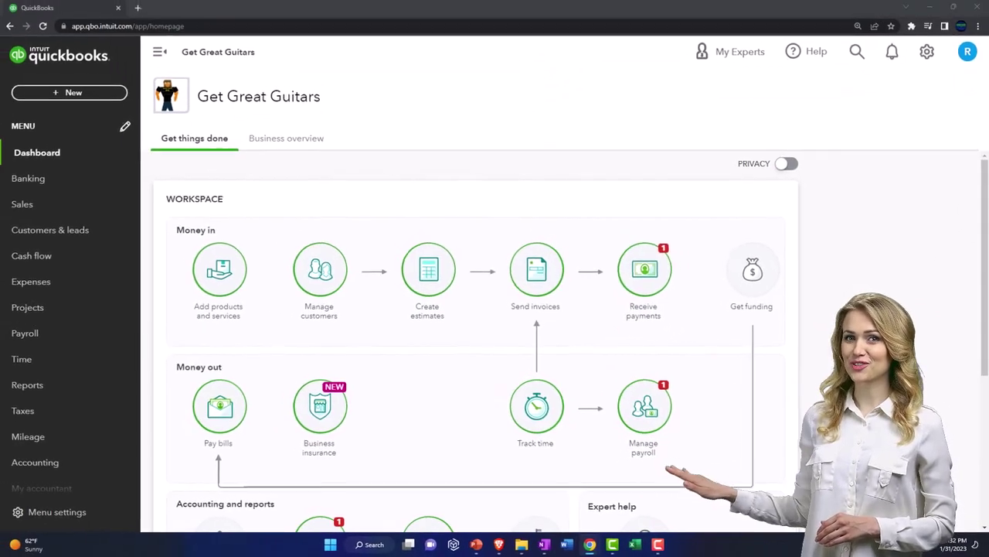
- Duplicate the Get Great Guitars homepage tab twice so that three QuickBooks tabs are open
right_click(97, 12)
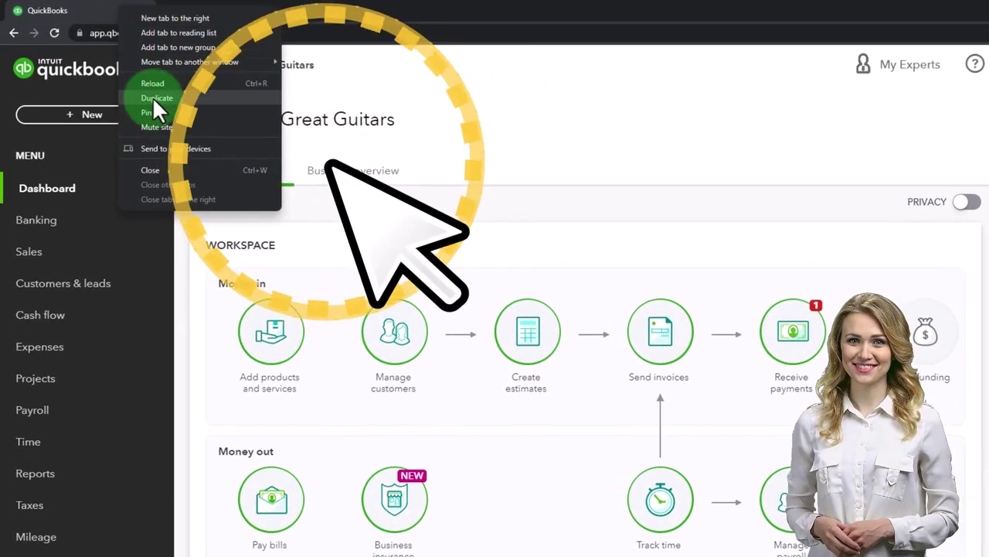
click(135, 92)
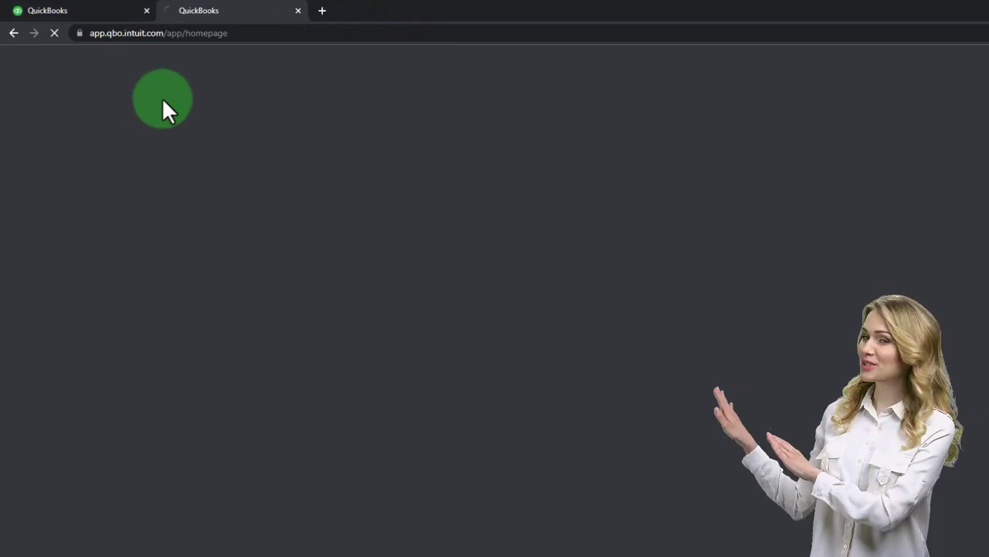
right_click(224, 10)
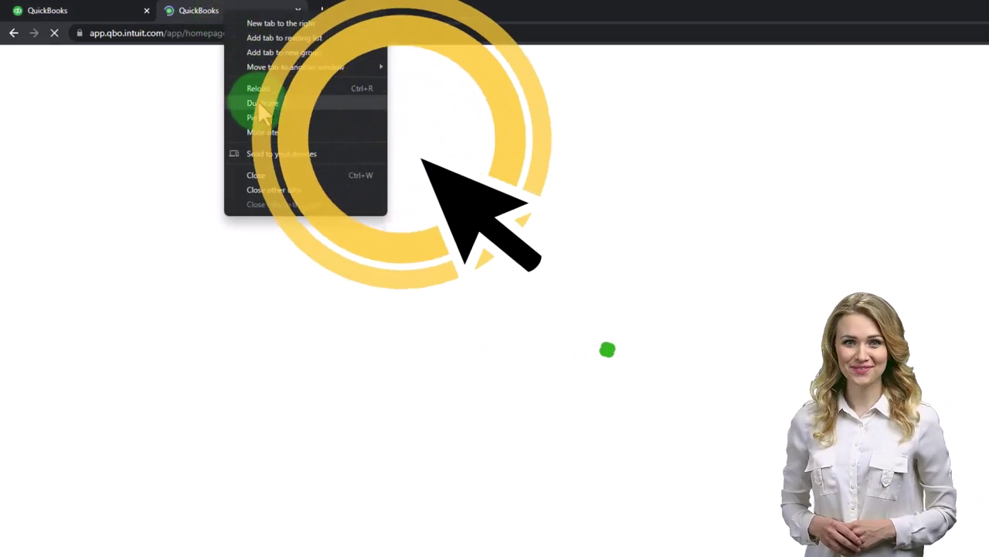
click(259, 102)
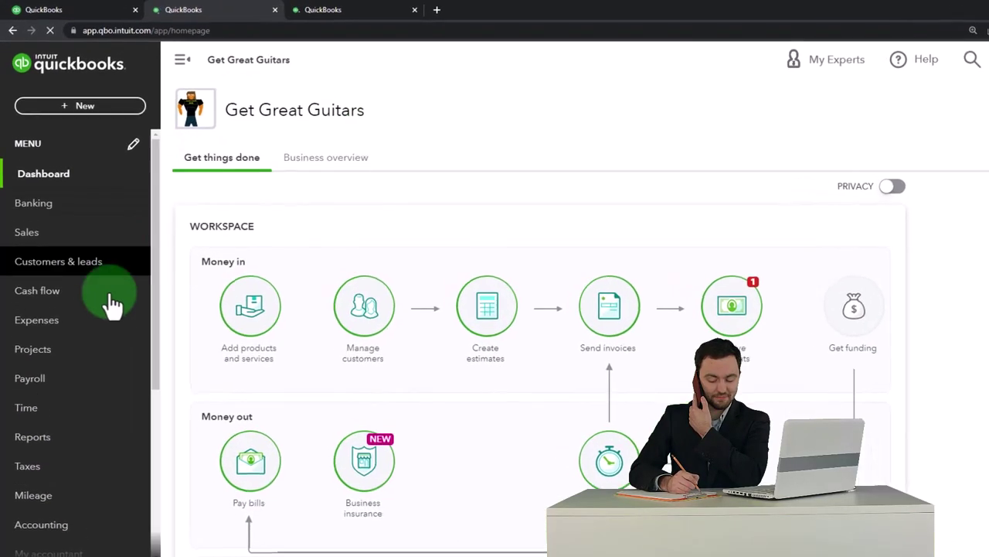
- Open the Balance Sheet report for Get Great Guitars in the second browser tab
click(68, 451)
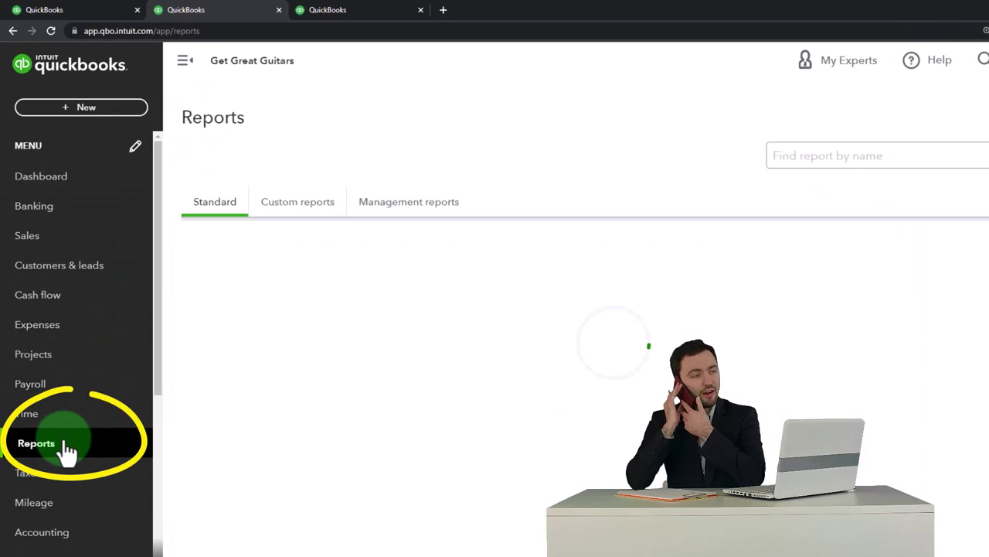
click(273, 452)
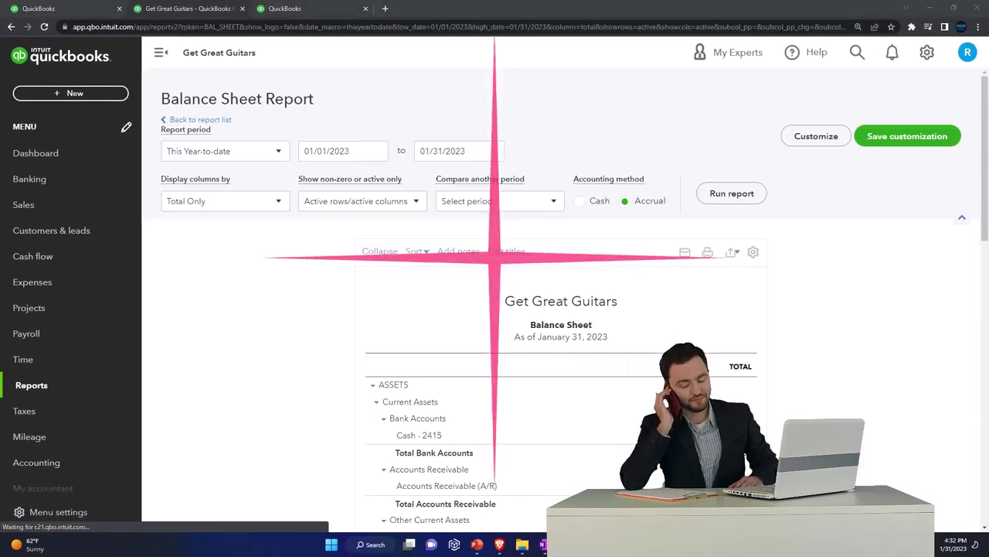
scroll(530, 258, down, 2)
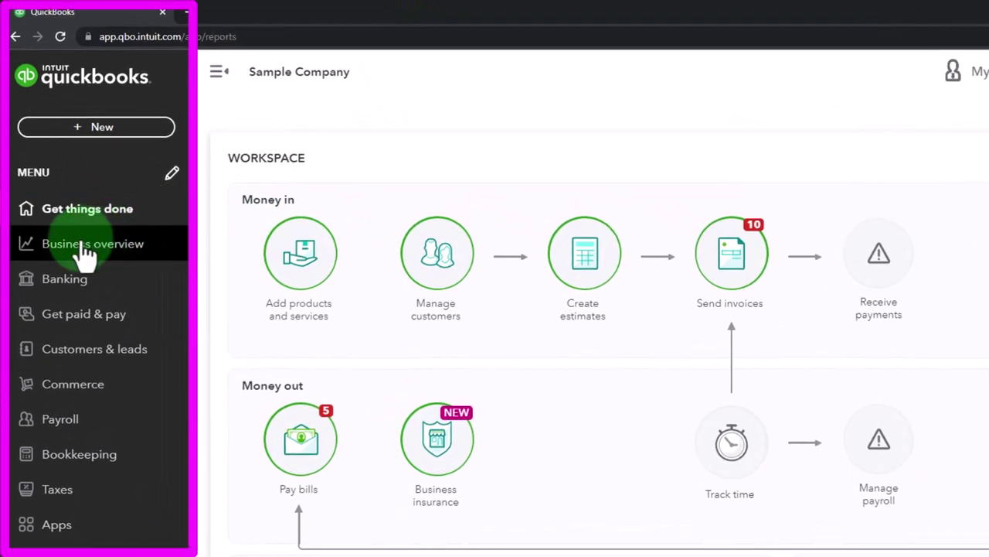
click(85, 245)
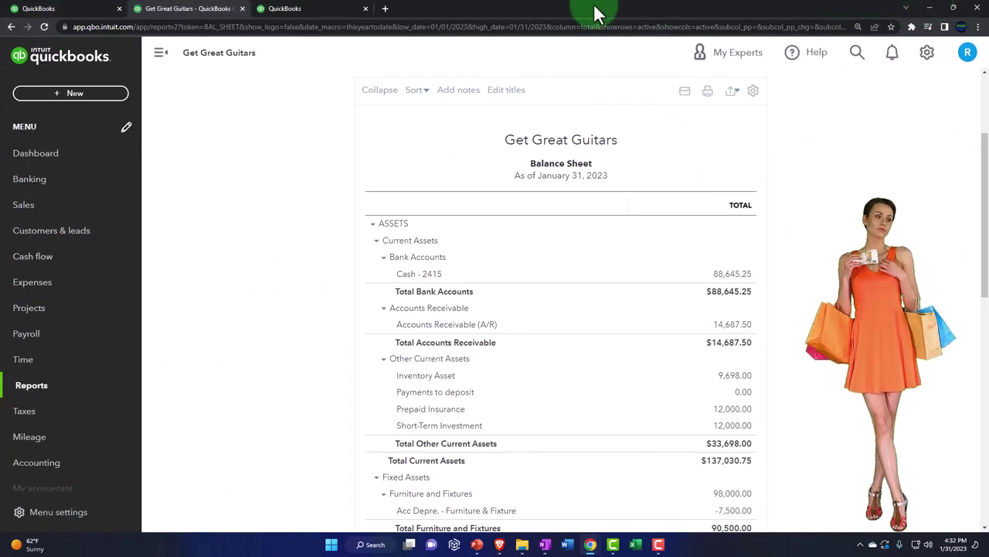
- Open the Profit and Loss report from the favorite reports in the third browser tab
click(290, 17)
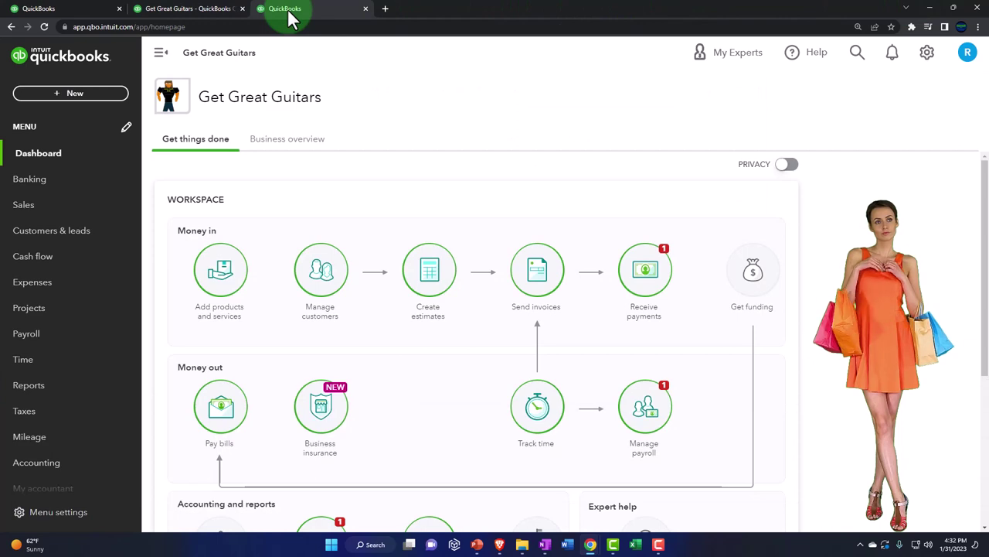
click(62, 393)
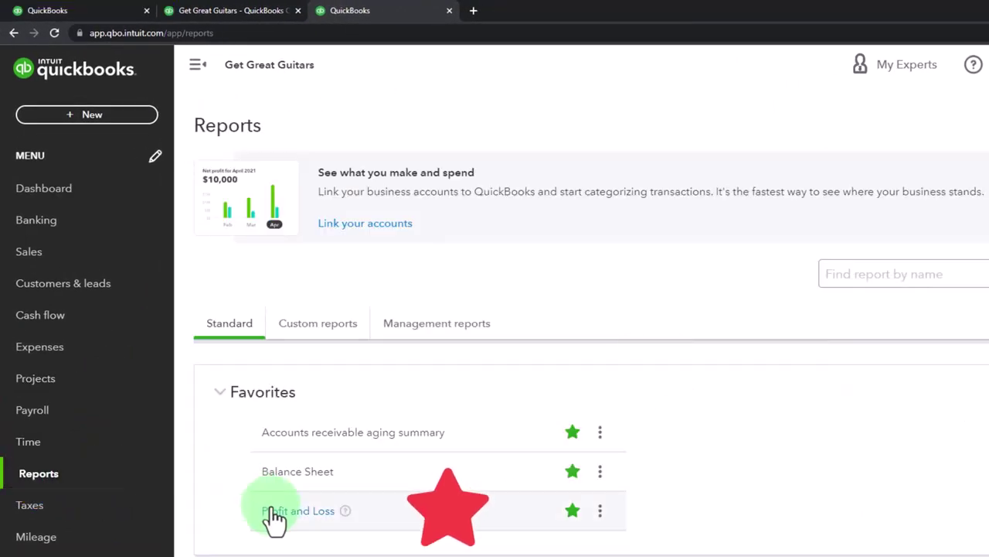
click(274, 513)
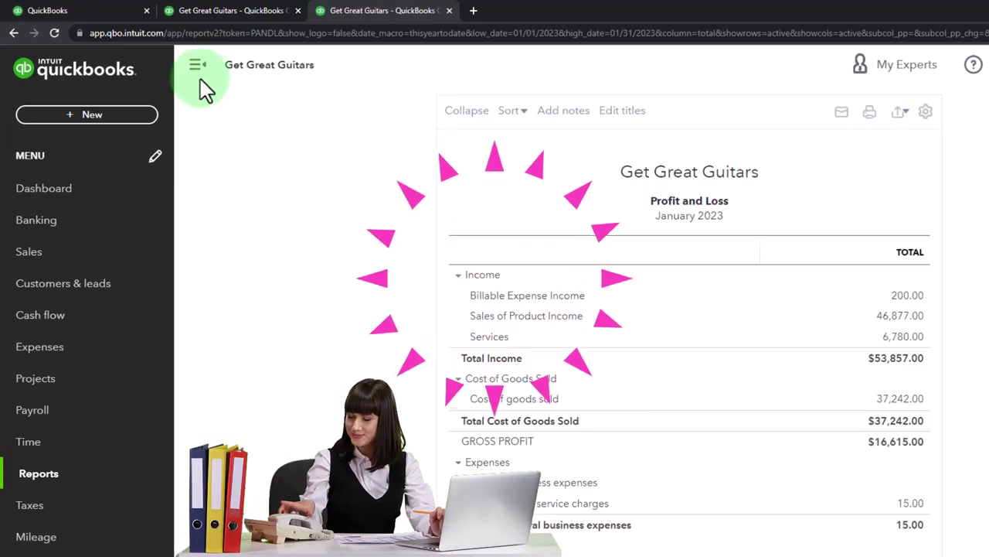
- Collapse the navigation menu and run the Profit and Loss report for 01/01/2023 to 02/28/2023 with columns displayed by Months
click(194, 66)
scroll(198, 315, up, 3)
drag(262, 195, 120, 212)
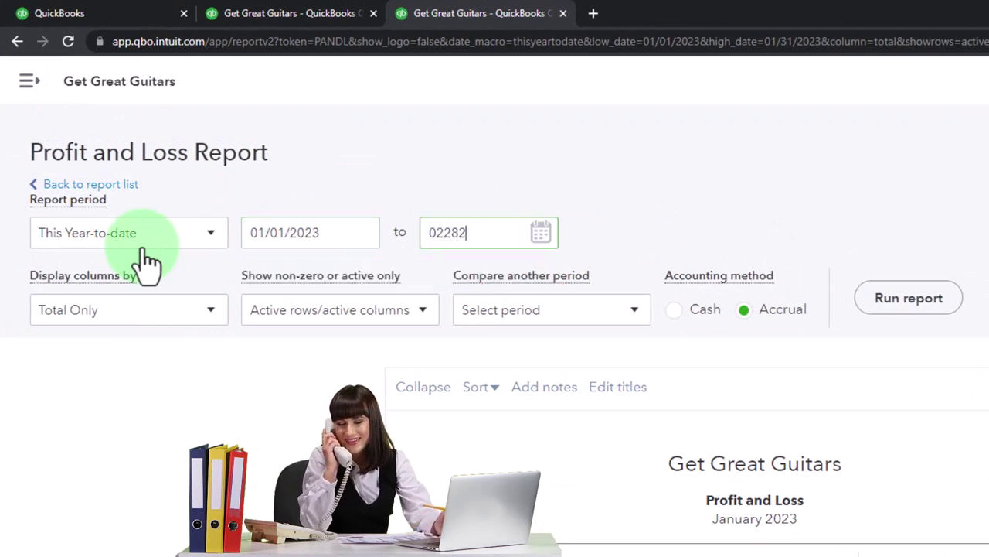
click(199, 323)
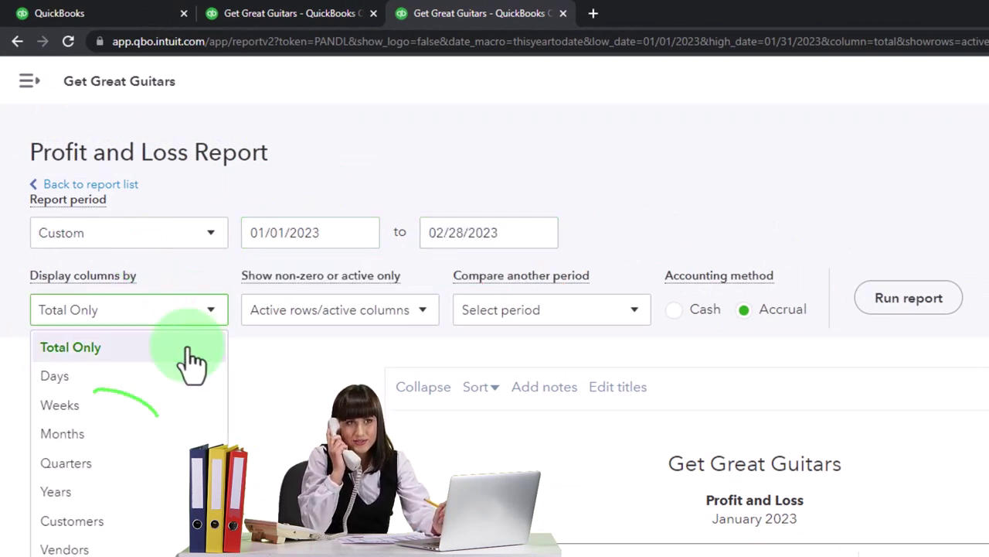
click(154, 435)
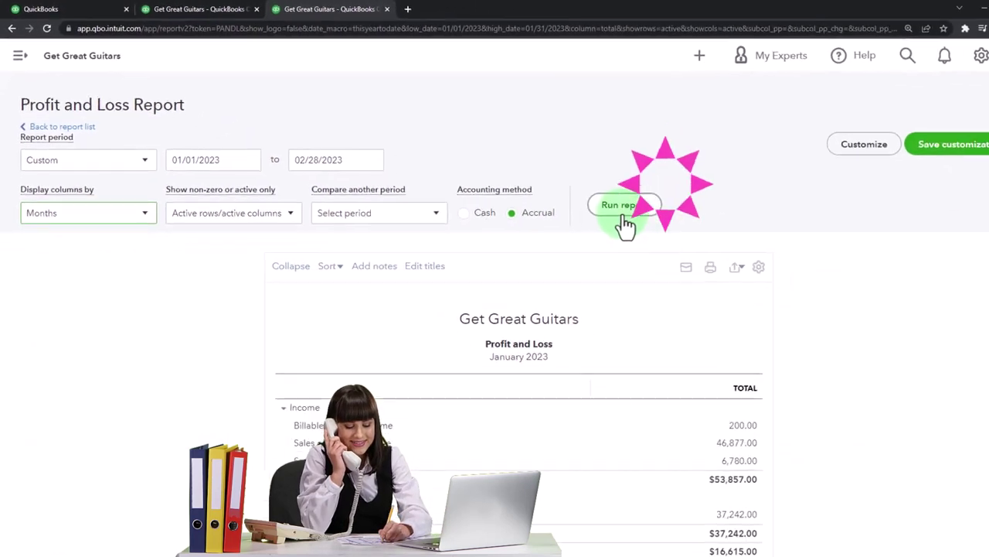
click(625, 224)
scroll(590, 210, down, 3)
key(ctrl+plus)
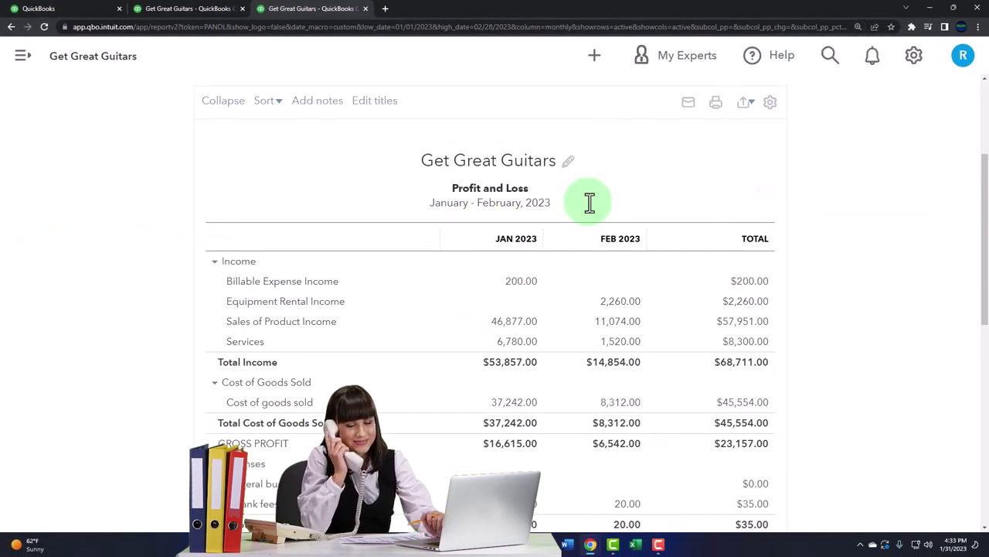
- Collapse the navigation menu in the Balance Sheet tab and run the report for 01/01/2023 to 02/28/2023 with columns displayed by Months
click(200, 13)
click(196, 58)
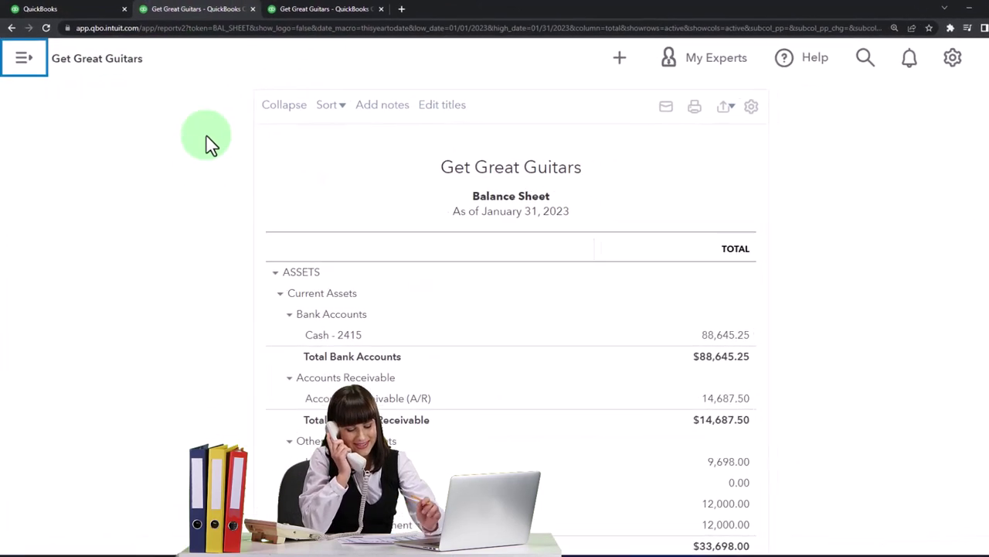
scroll(205, 146, up, 5)
click(258, 177)
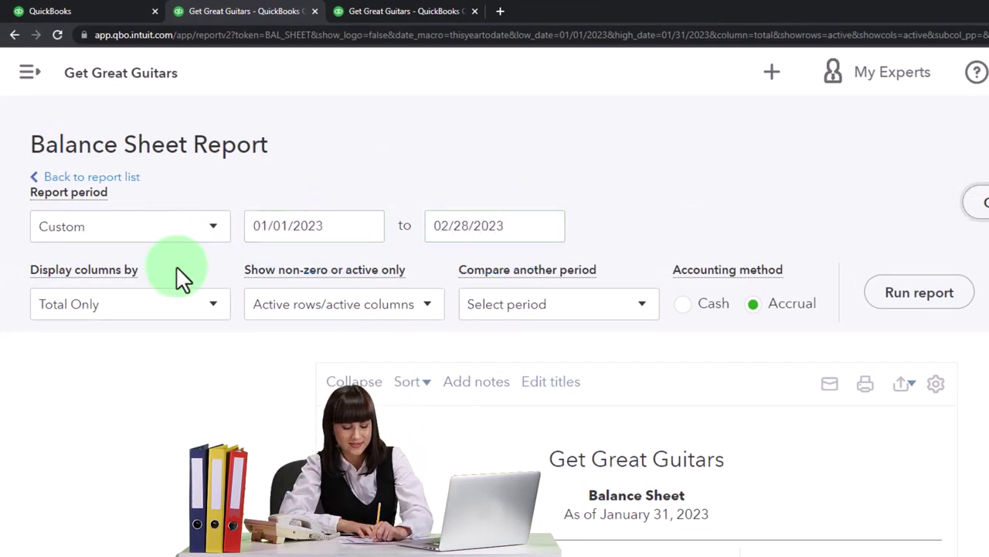
click(65, 430)
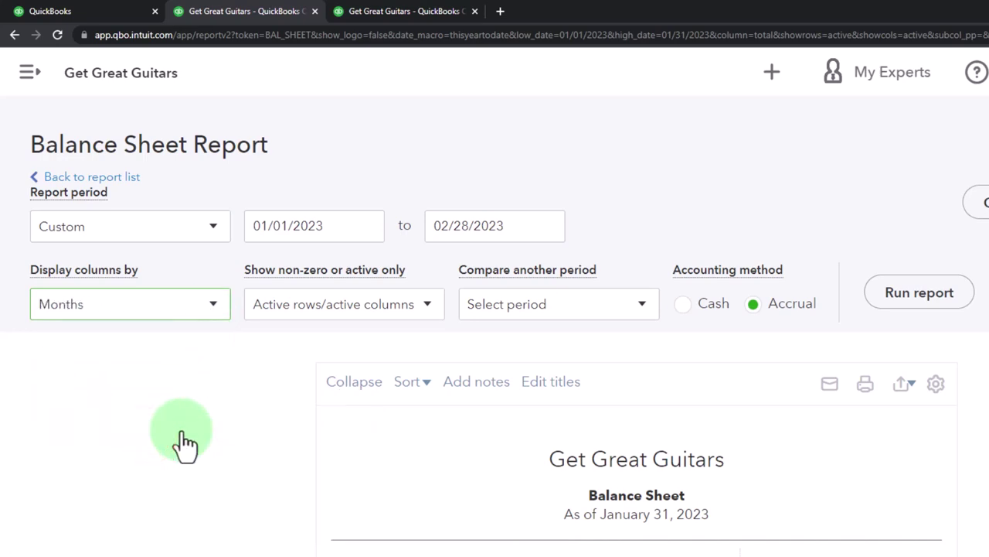
click(916, 294)
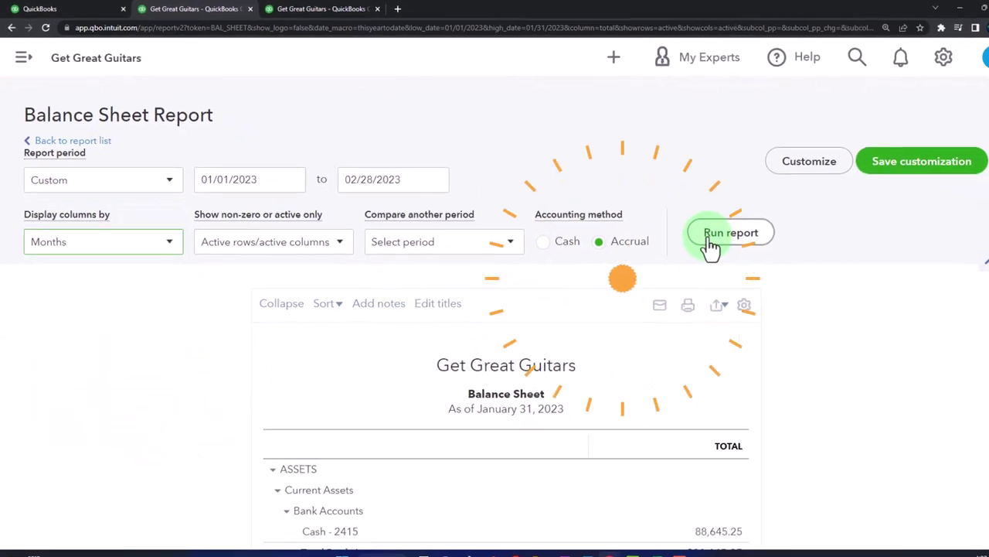
scroll(781, 302, down, 3)
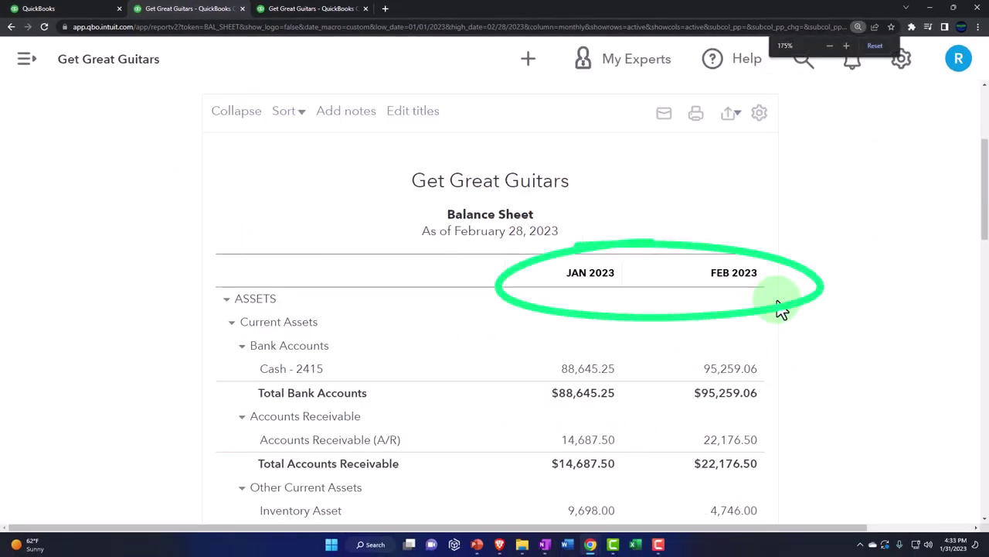
scroll(777, 299, down, 1)
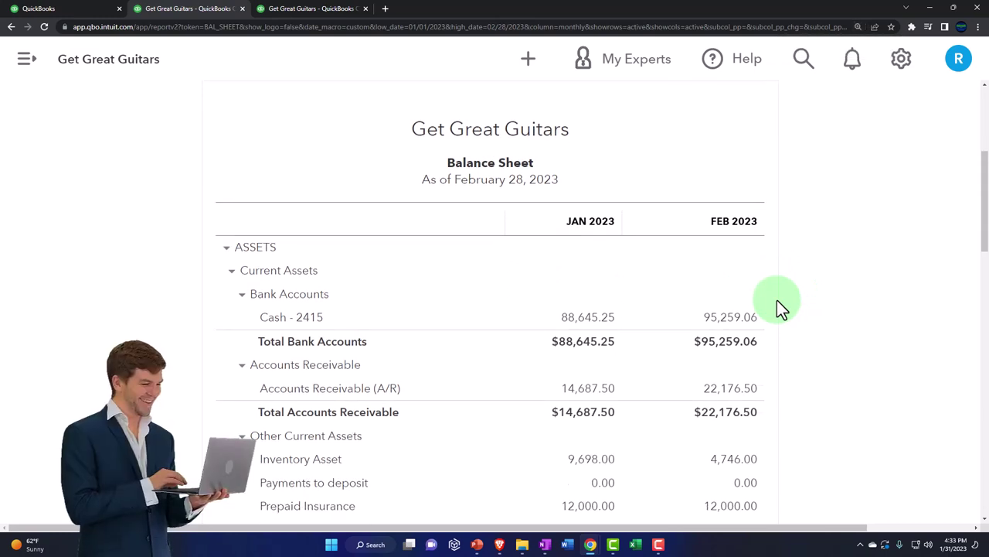
scroll(777, 300, down, 1)
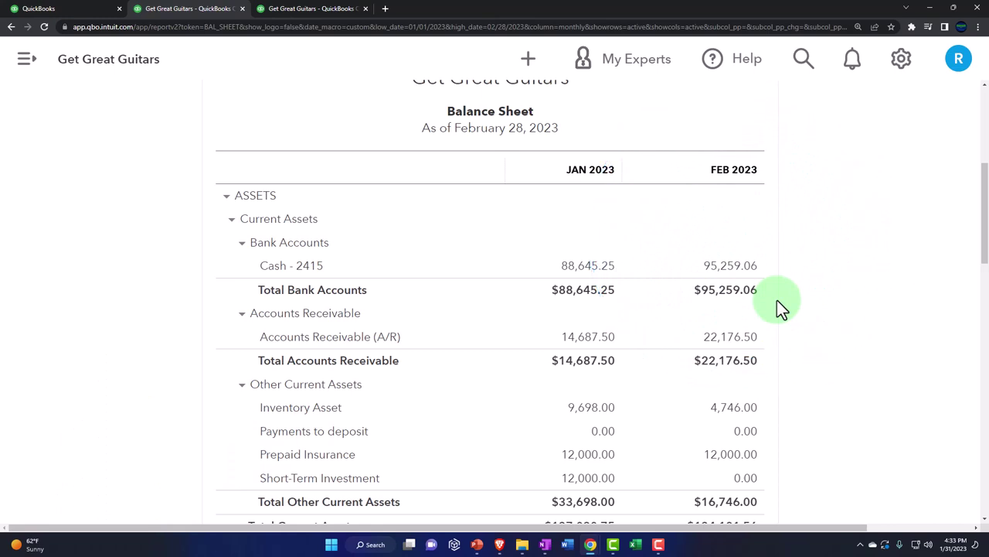
scroll(777, 299, down, 2)
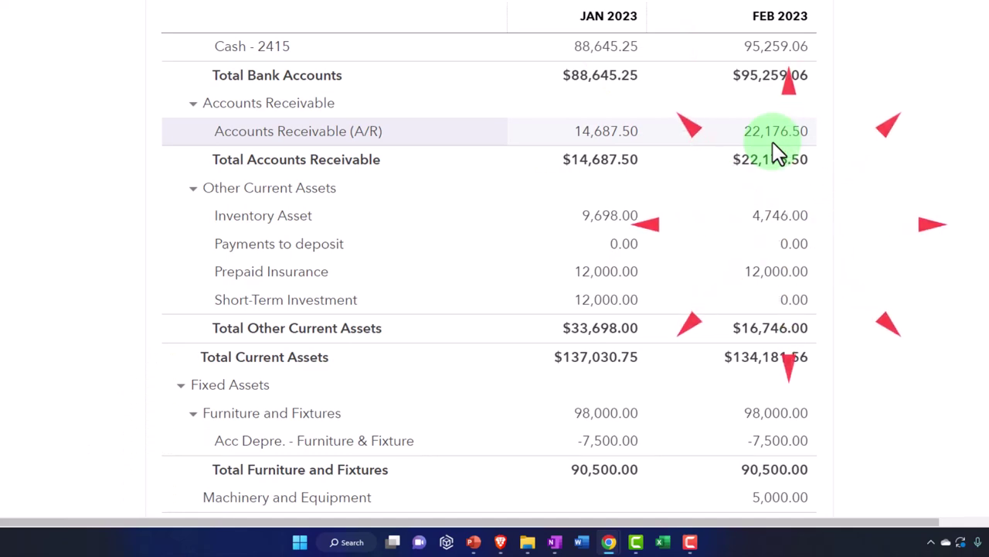
- Duplicate the browser tab containing the monthly Profit and Loss report
click(337, 8)
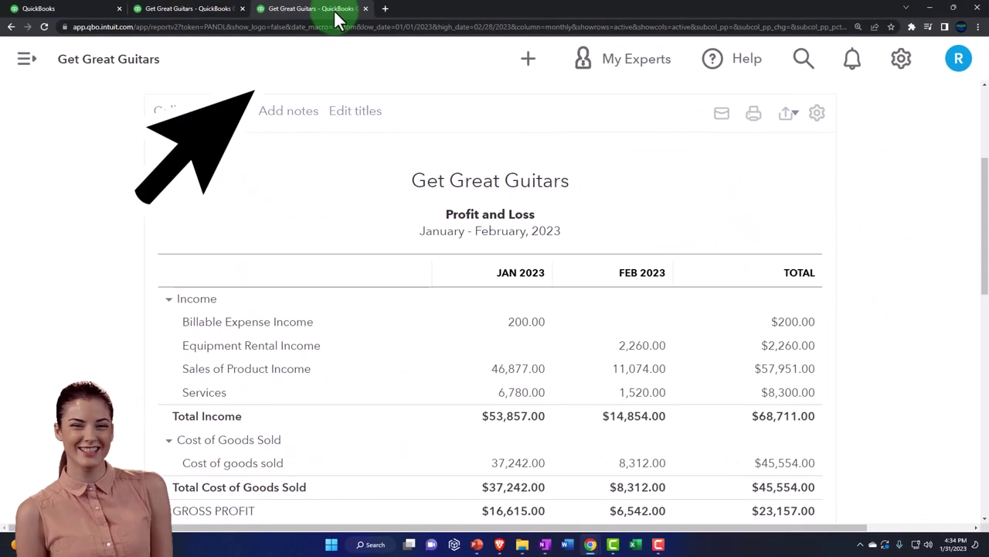
right_click(338, 18)
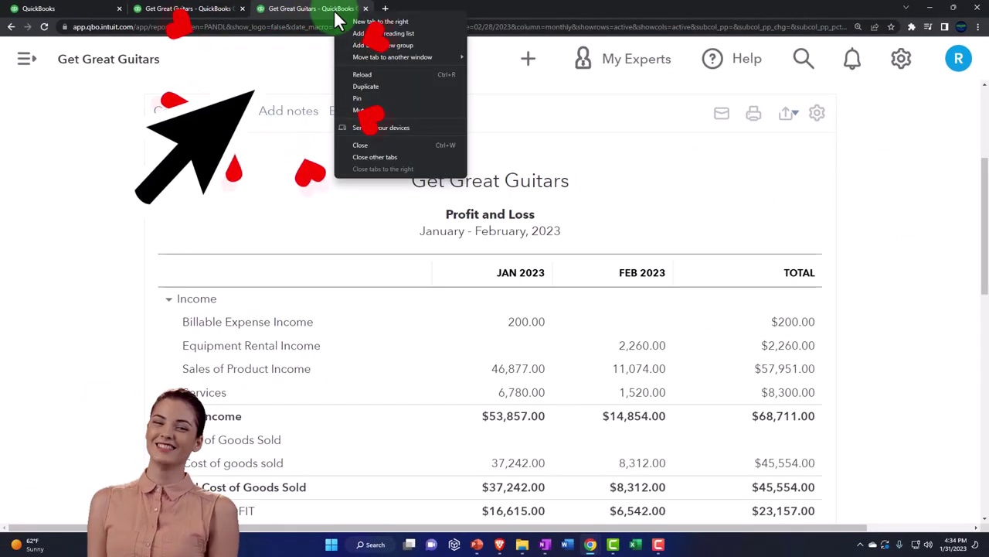
click(366, 86)
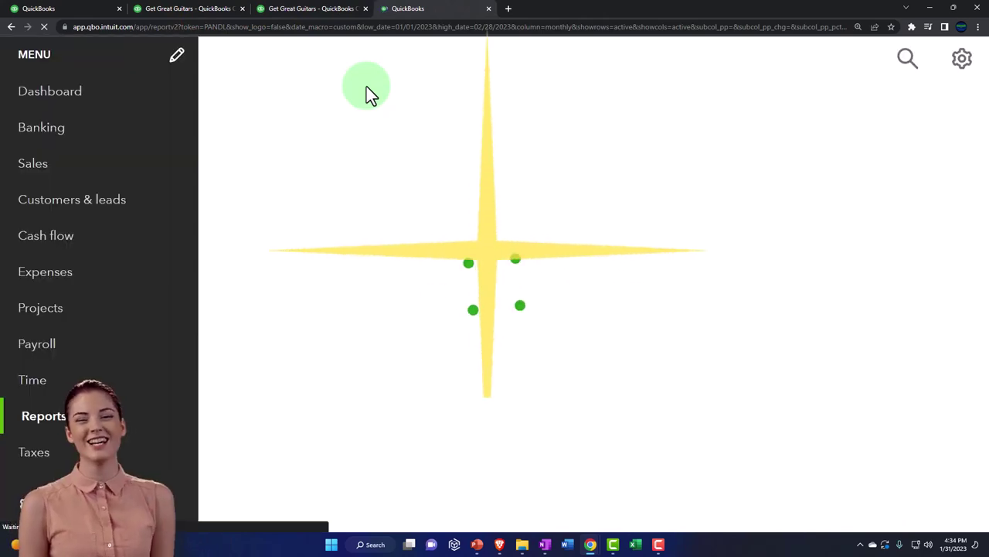
scroll(110, 234, down, 2)
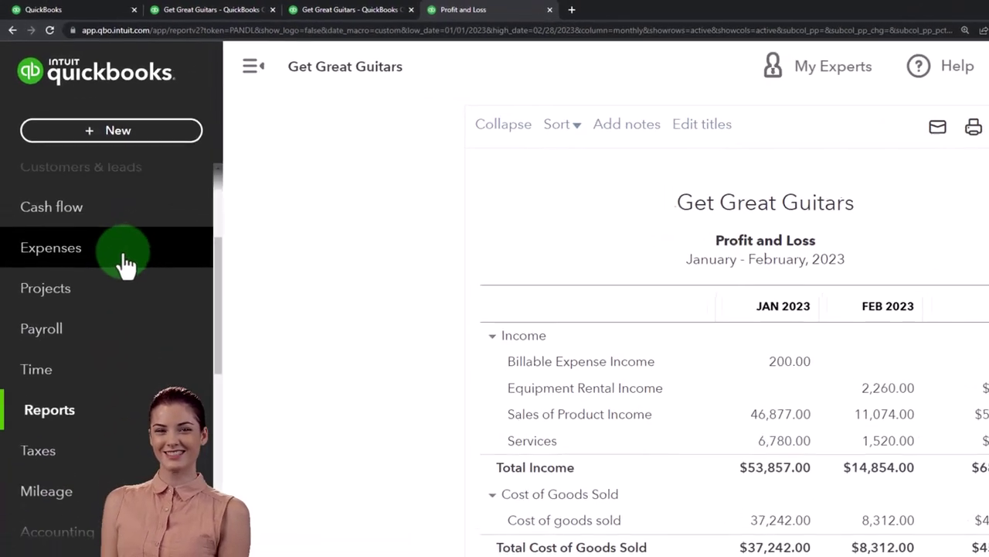
- Open the Customer Balance Detail report from the Who owes you section of the report list in the duplicated tab
click(100, 421)
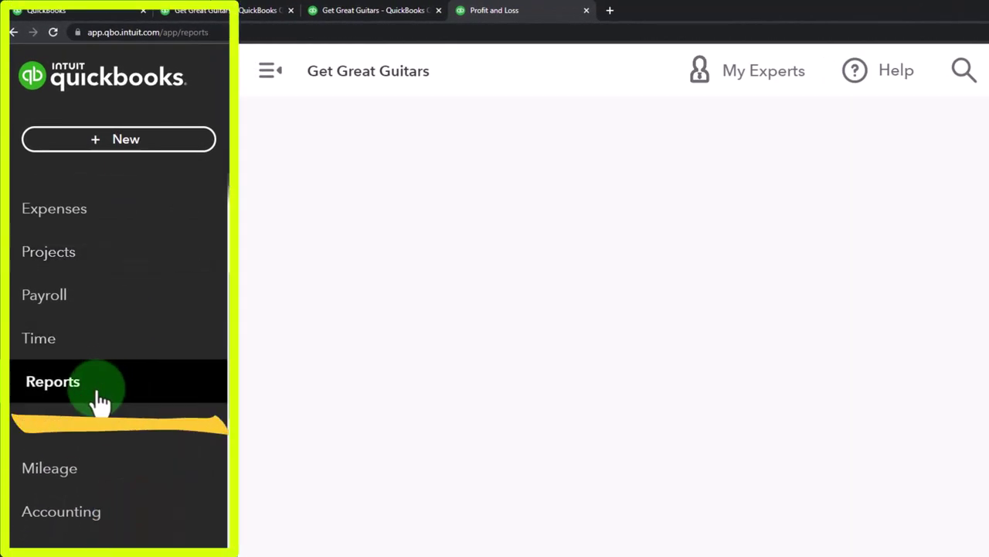
click(267, 73)
scroll(314, 342, down, 3)
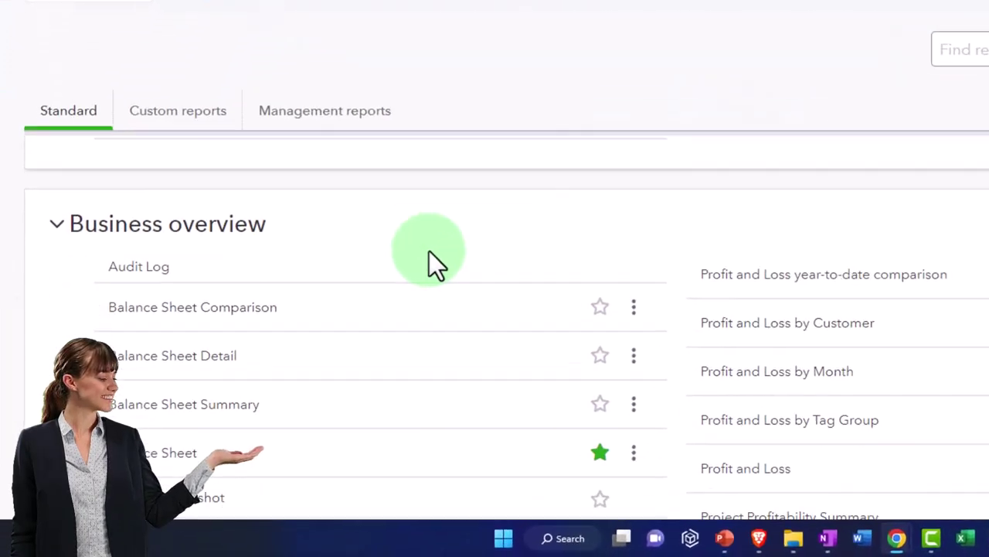
scroll(433, 253, down, 10)
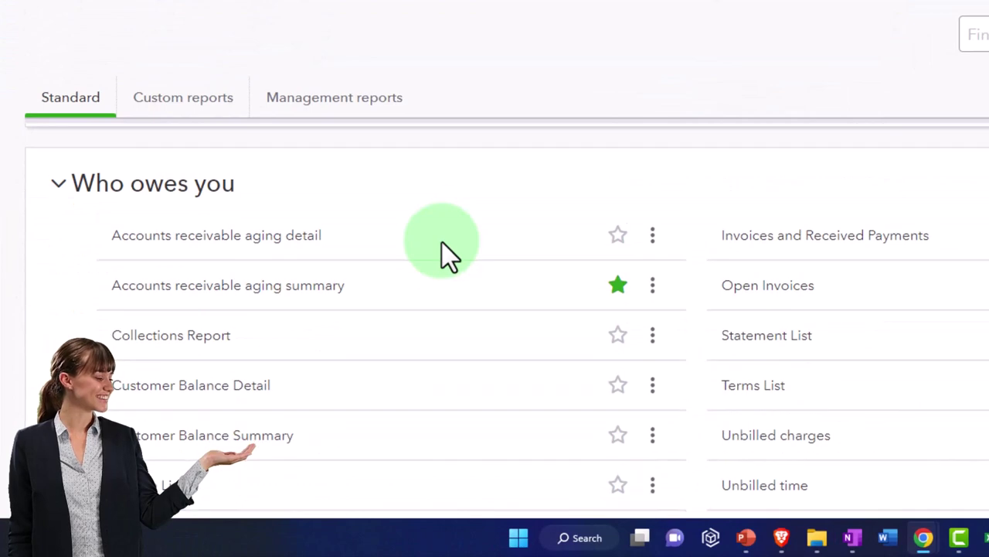
scroll(441, 251, down, 1)
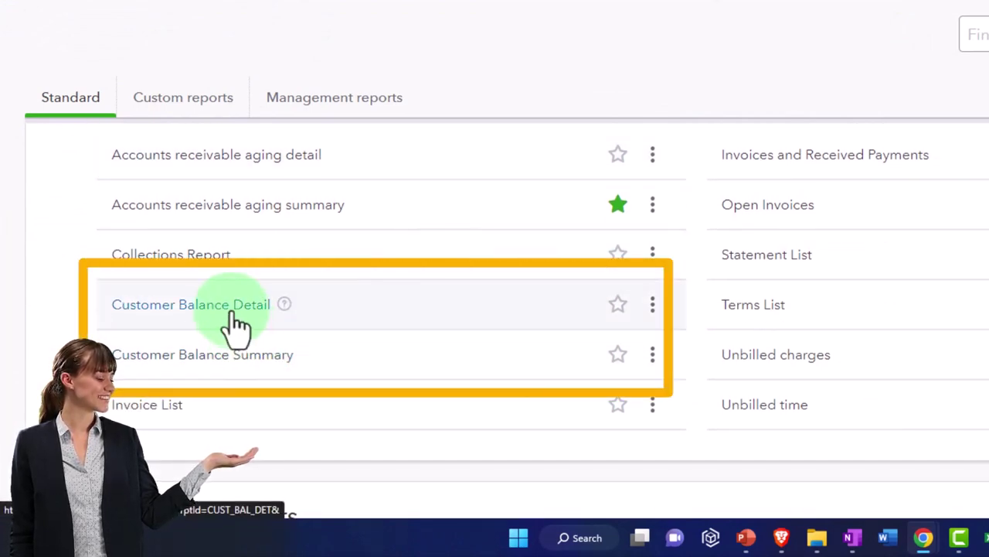
click(234, 313)
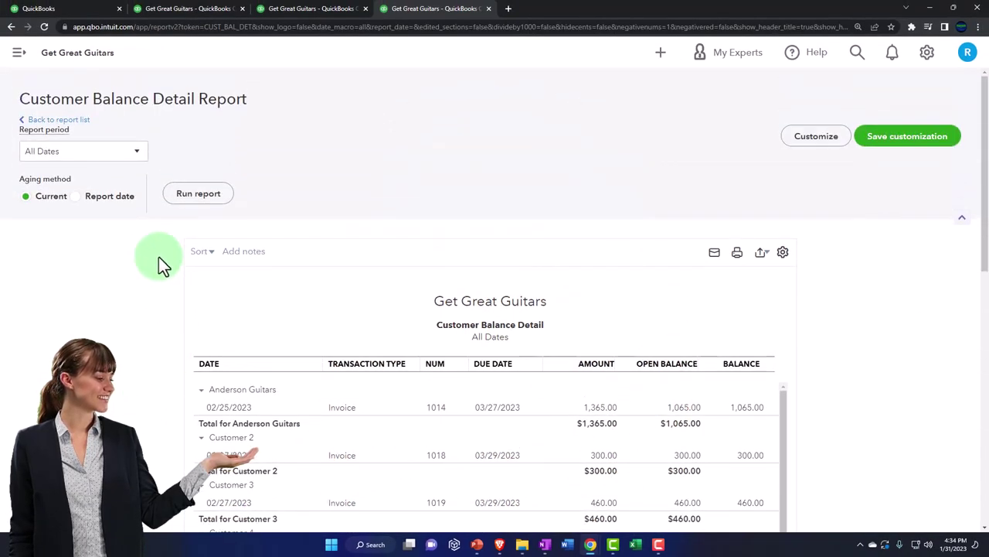
- Run the Customer Balance Detail report for All Dates and enlarge the page display
click(188, 197)
scroll(132, 306, down, 2)
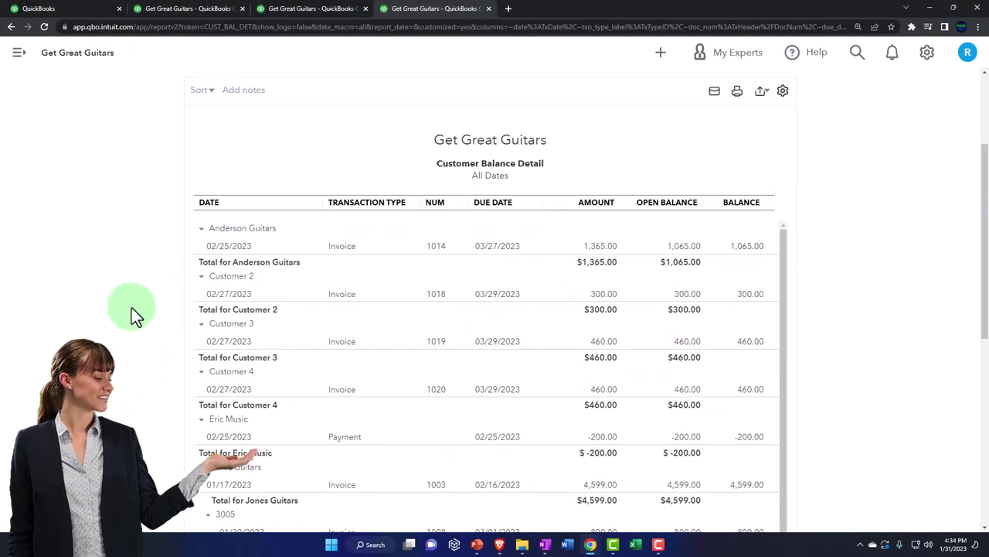
key(ctrl+plus)
key(ctrl+plus)
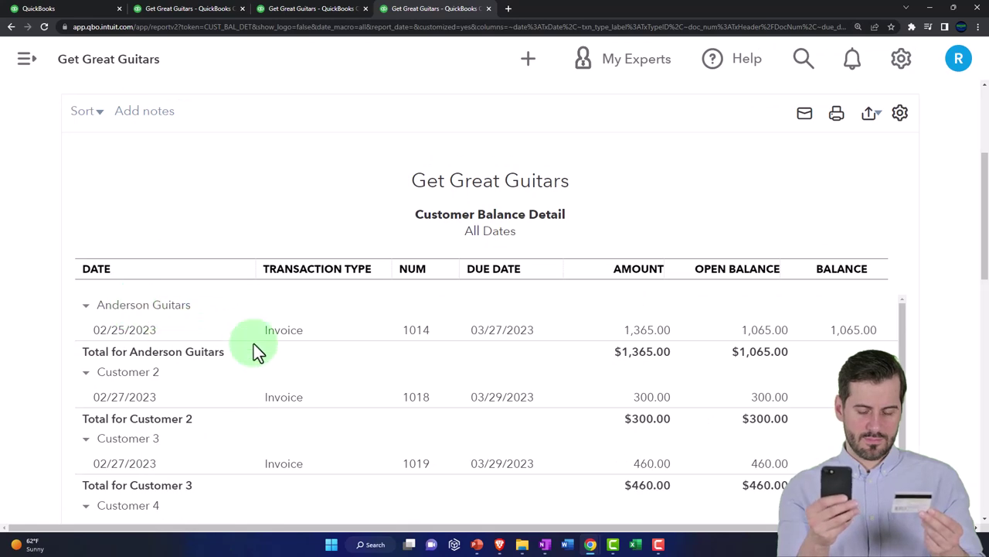
- Examine the customer invoices and payments in the Customer Balance Detail report, consult the accounting flowchart in OneNote, and return to the report
click(545, 544)
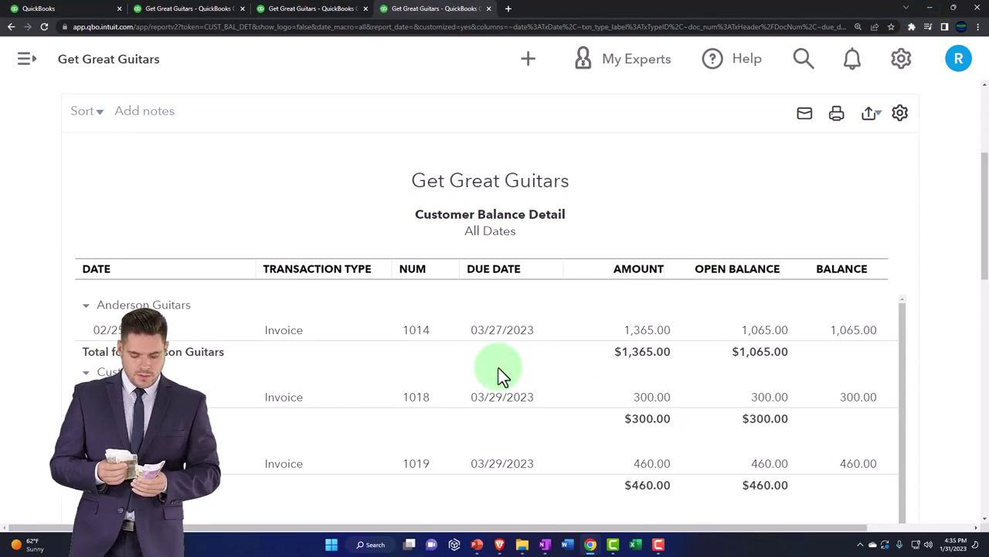
scroll(499, 368, down, 2)
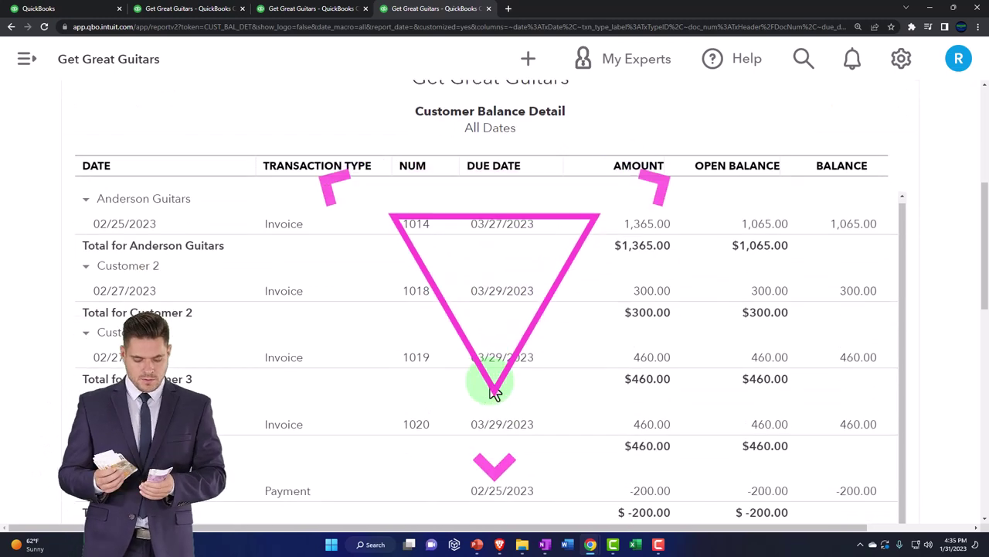
scroll(490, 382, down, 4)
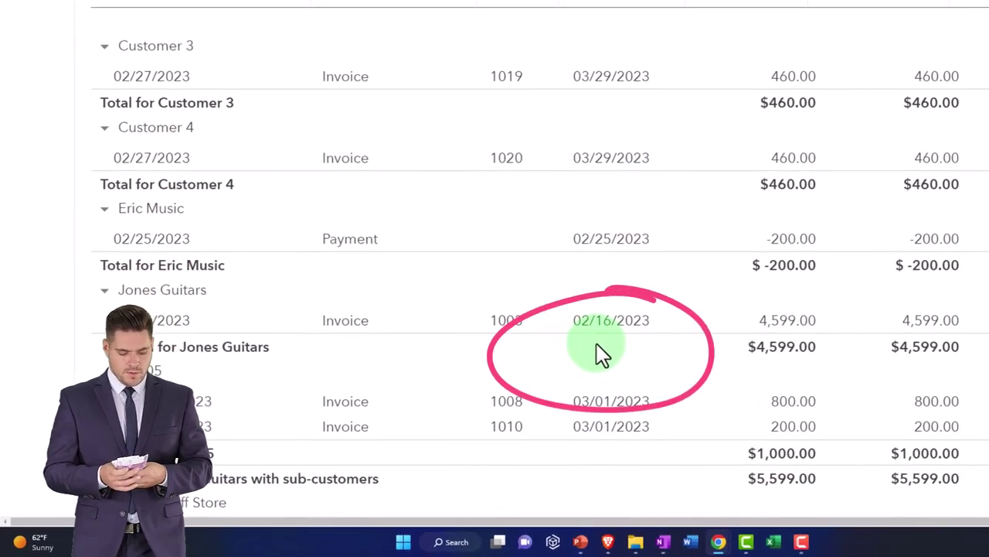
scroll(597, 343, down, 1)
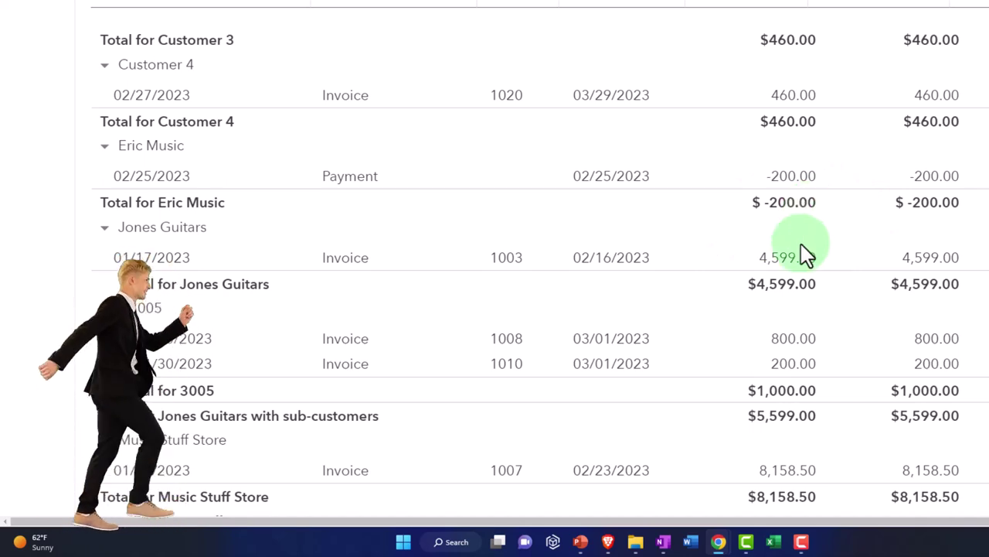
click(663, 541)
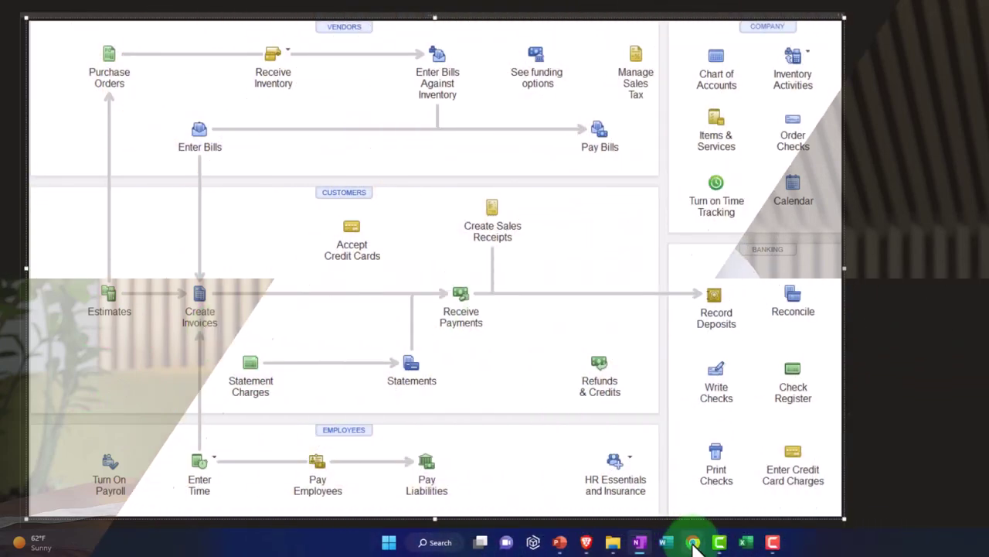
mouse_move(692, 542)
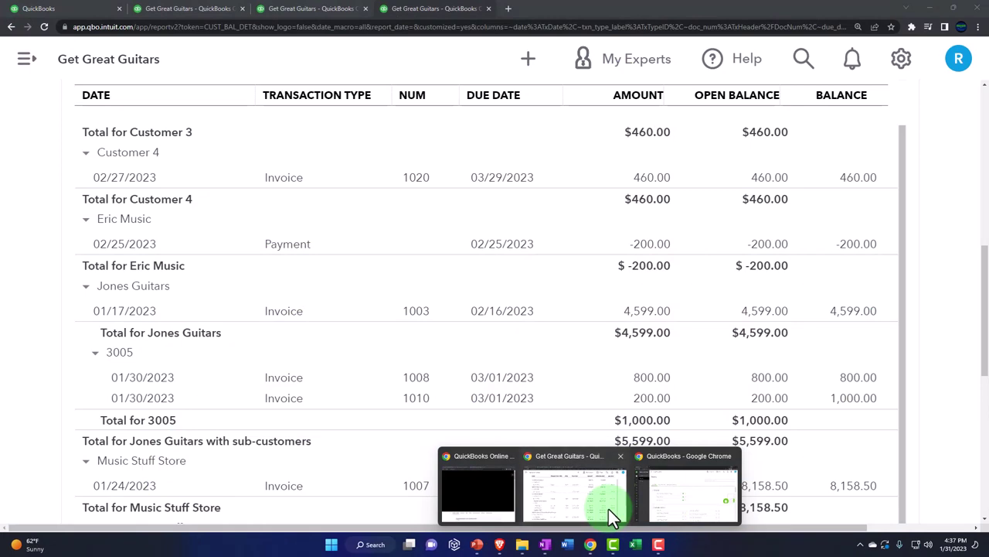
click(608, 509)
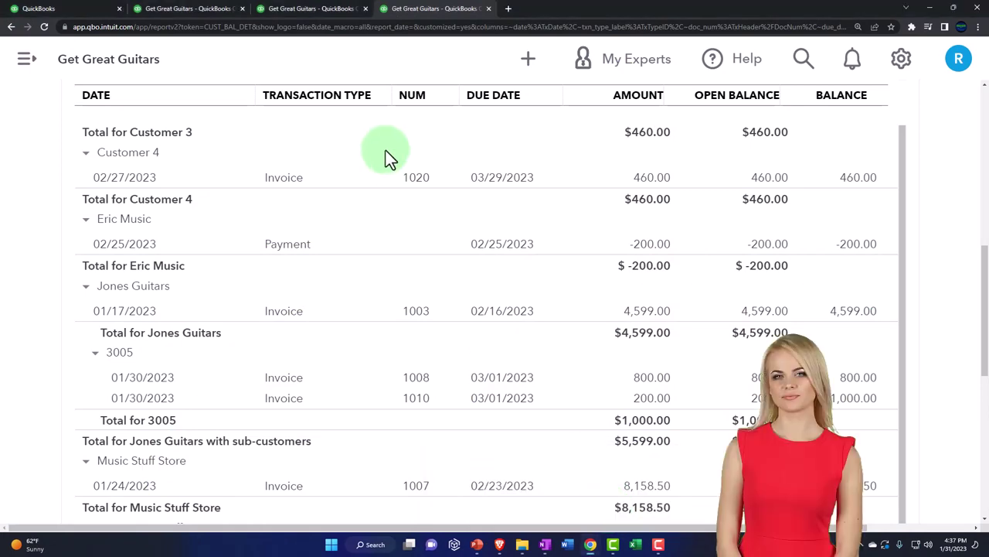
- Start a new customer invoice from the QuickBooks home page in the first browser tab
click(102, 10)
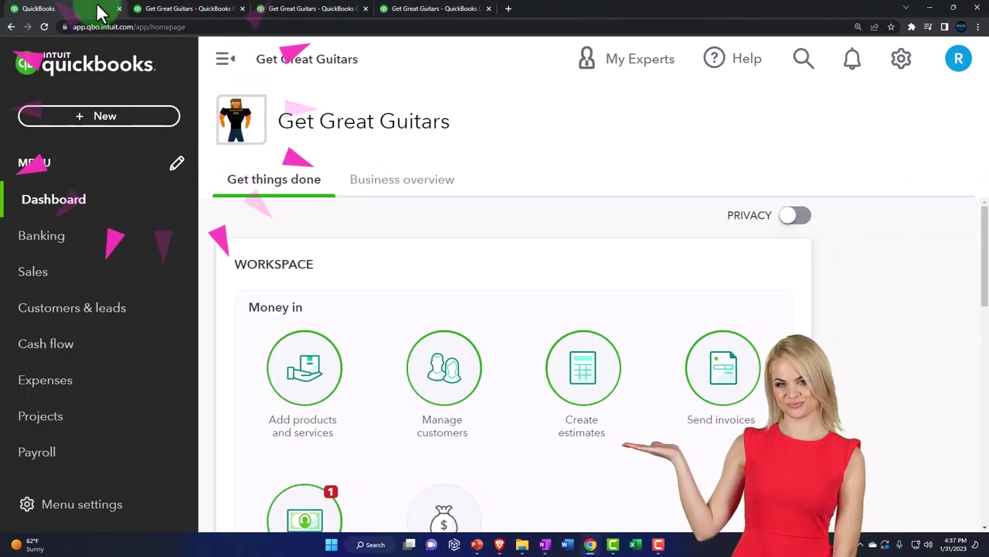
key(ctrl+minus)
key(ctrl+minus)
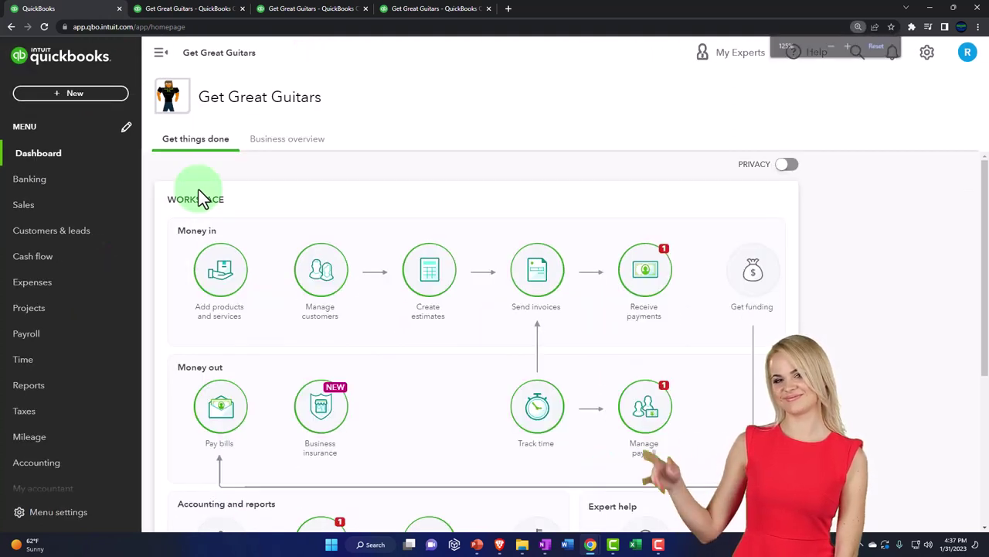
click(77, 99)
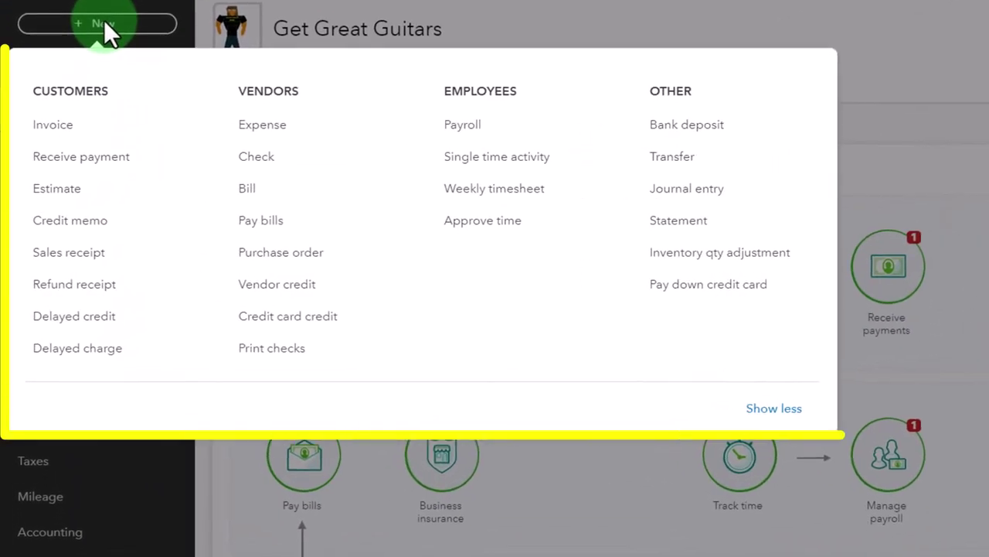
click(68, 136)
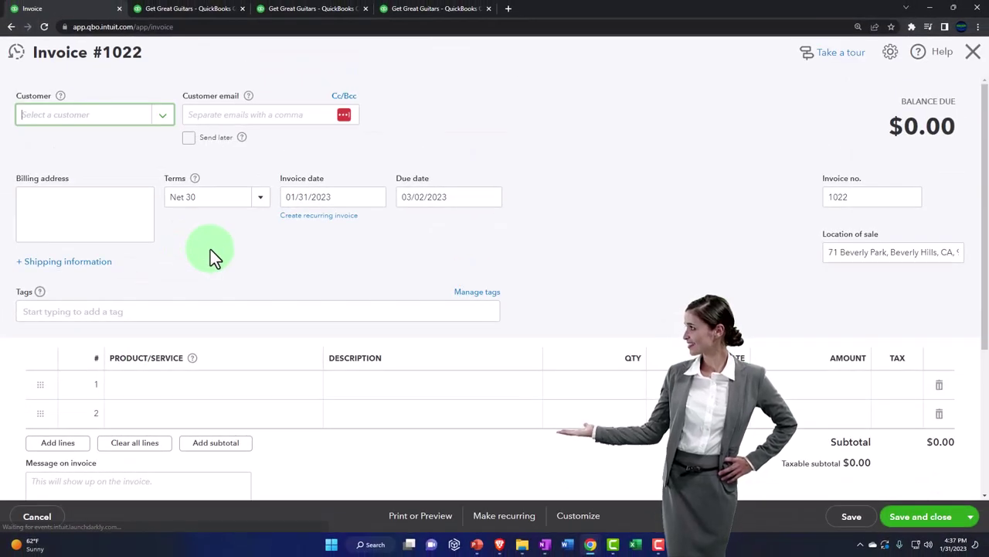
- Select Anderson Guitars as the customer on the new invoice
text(An)
key(Down)
key(Return)
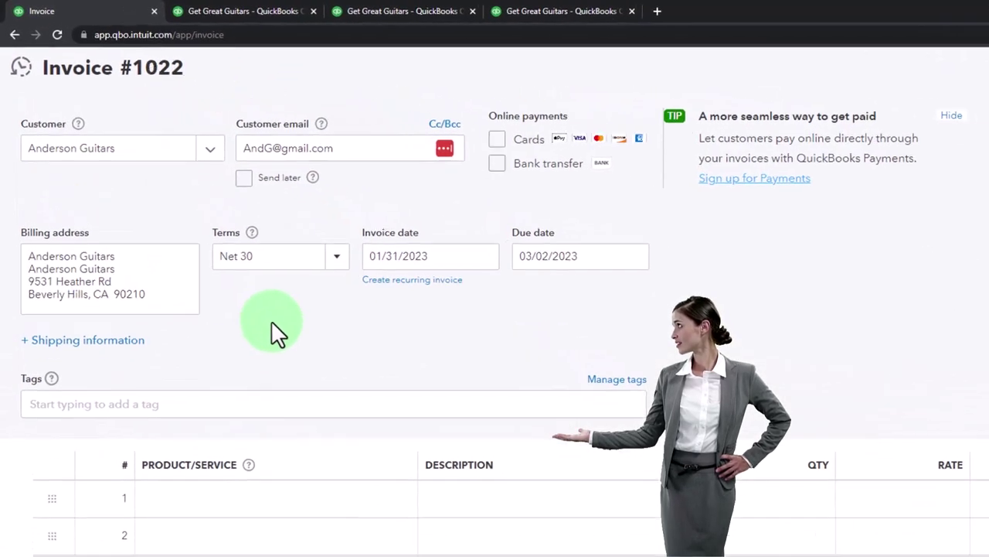
- Set the invoice date to 03/05/2023, keeping the Net 30 terms
key(Tab)
key(Tab)
key(Tab)
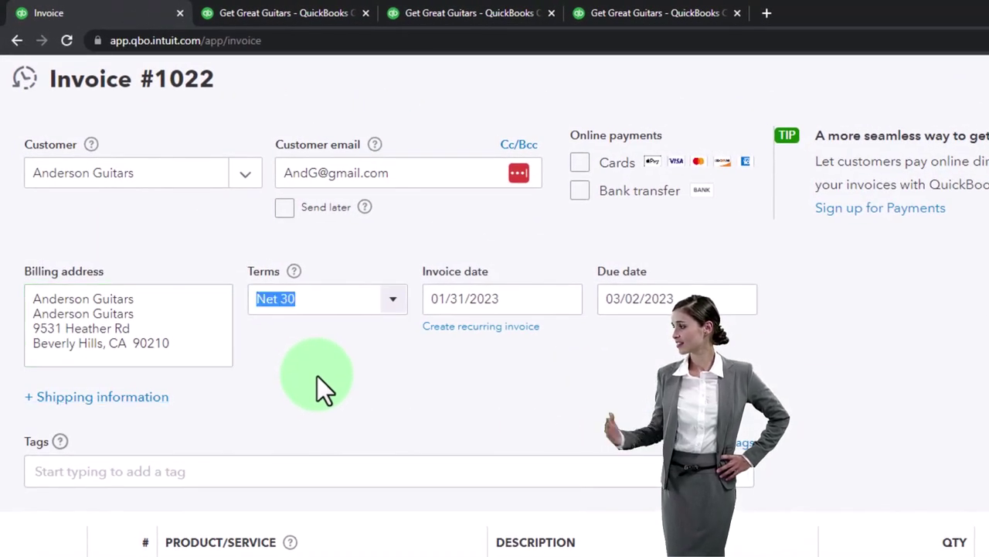
text(0305)
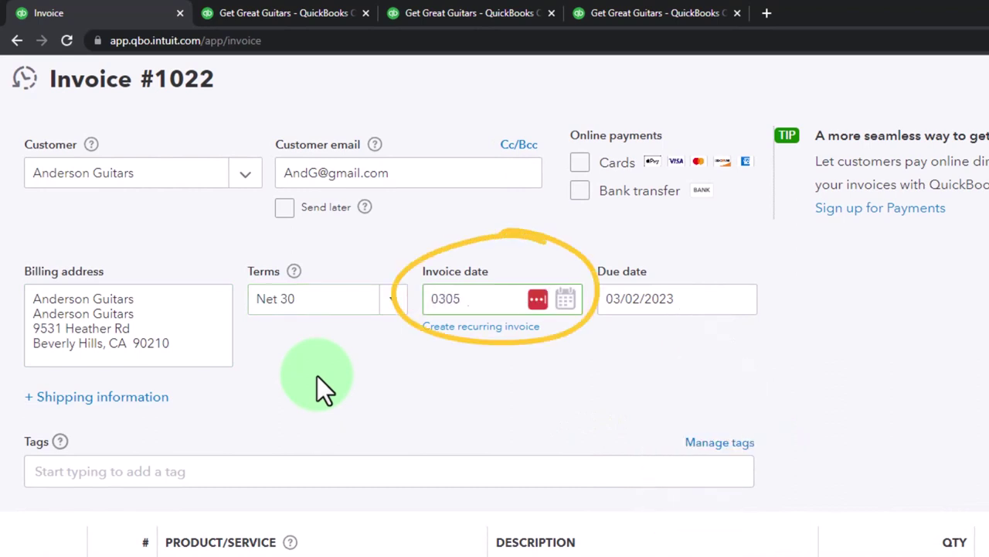
key(Tab)
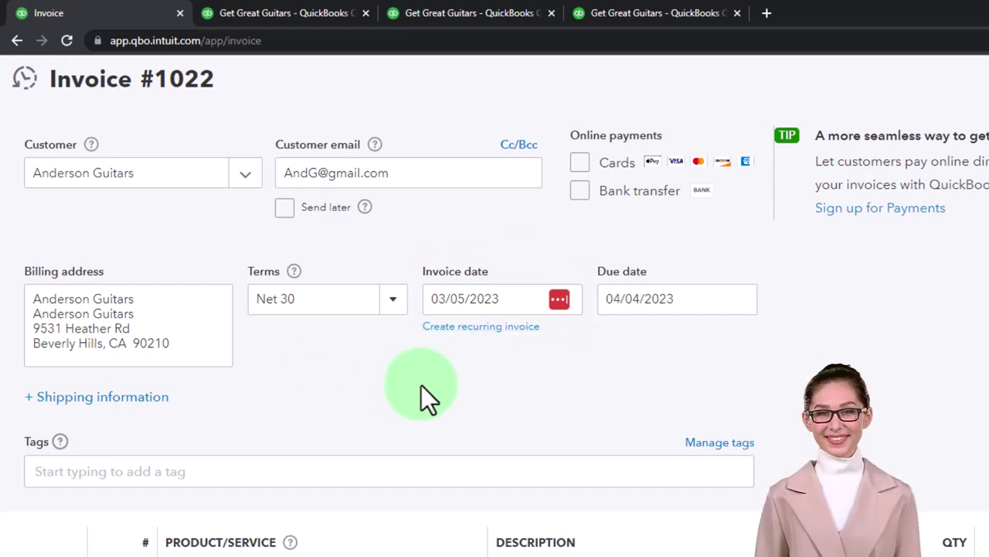
key(Tab)
key(Tab)
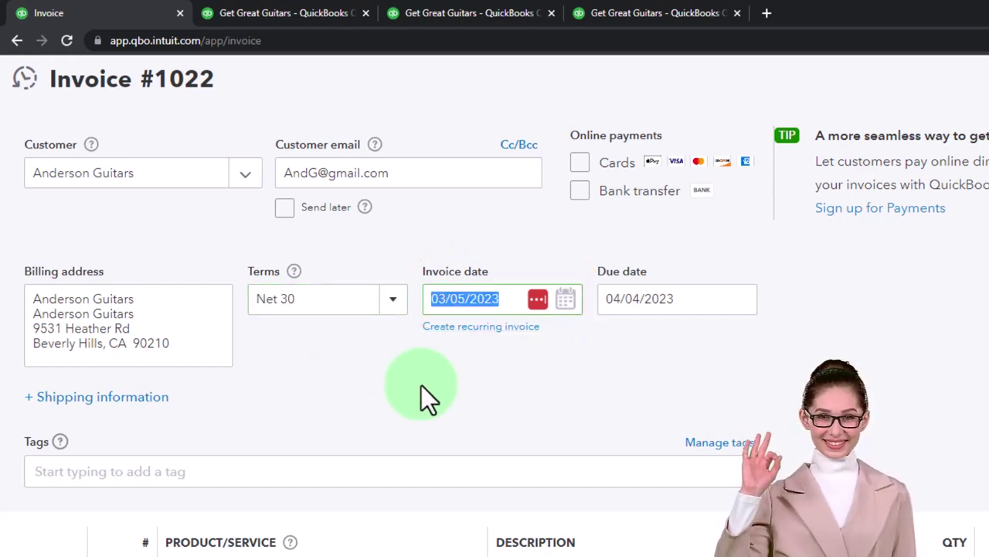
key(Tab)
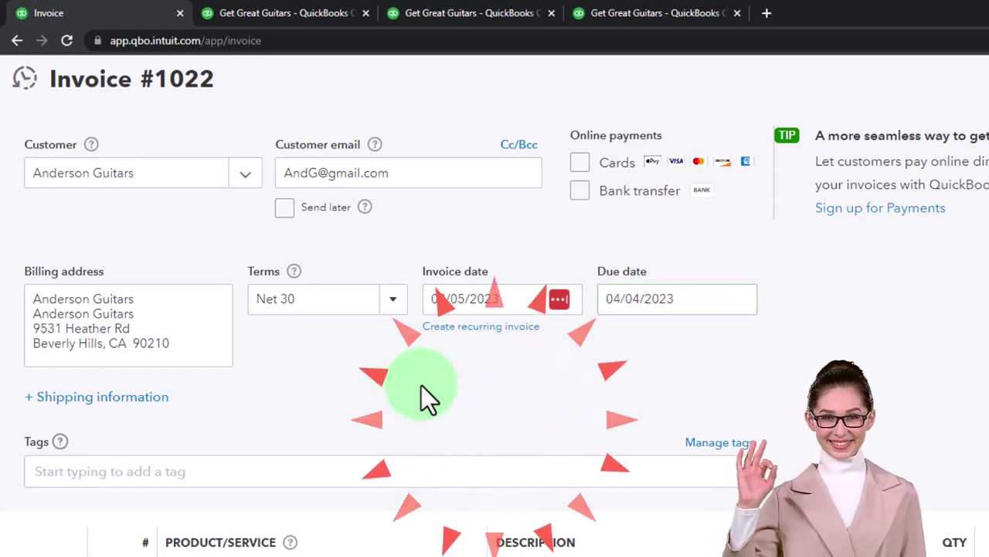
key(Tab)
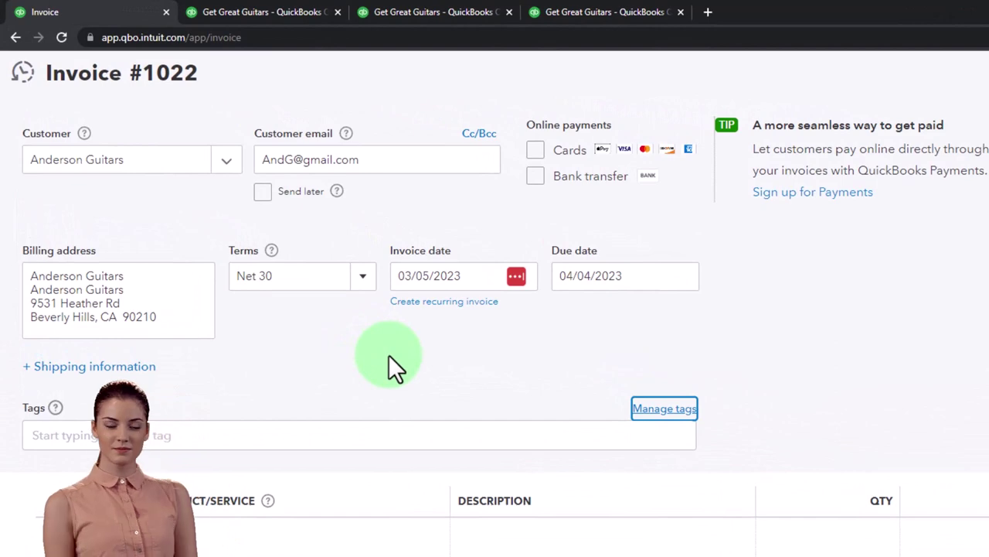
- Apply the Test Rate (5%) sales tax to the Epiphone Les Paul invoice, check its details, and save and close it
scroll(388, 356, down, 1)
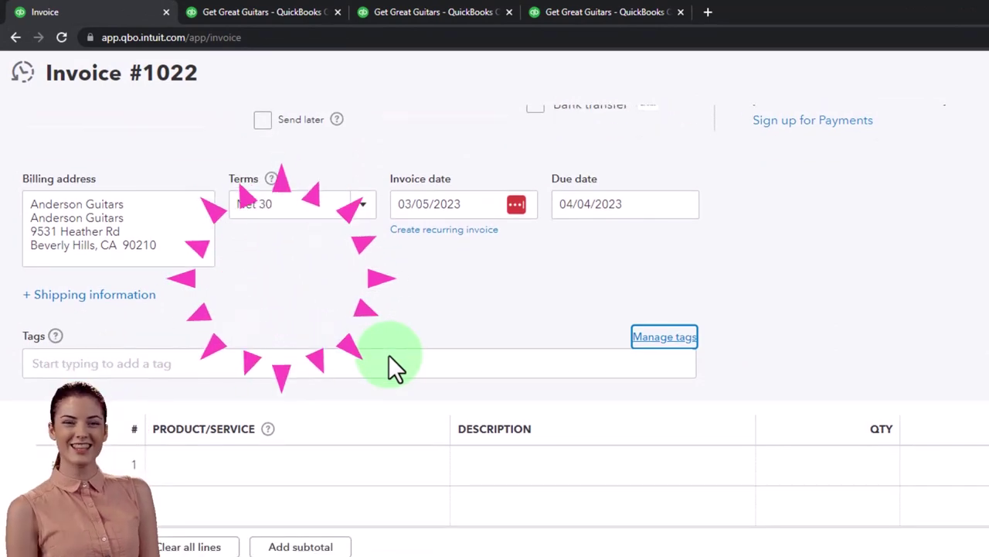
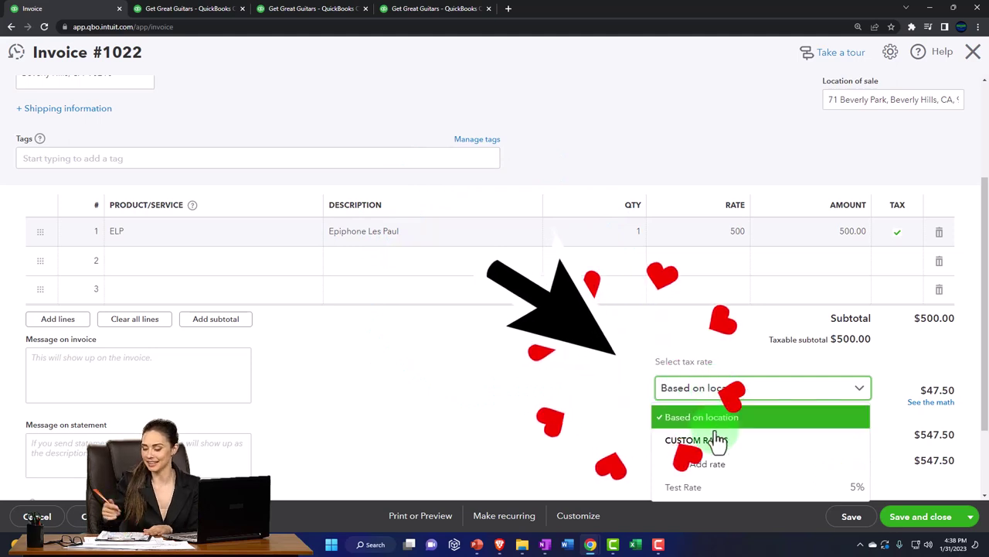
click(692, 490)
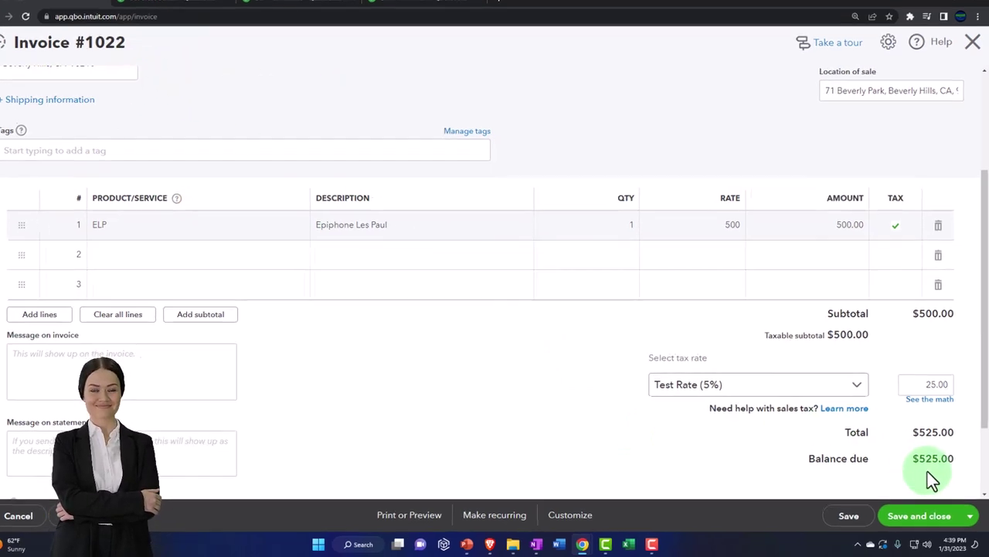
scroll(547, 388, up, 1)
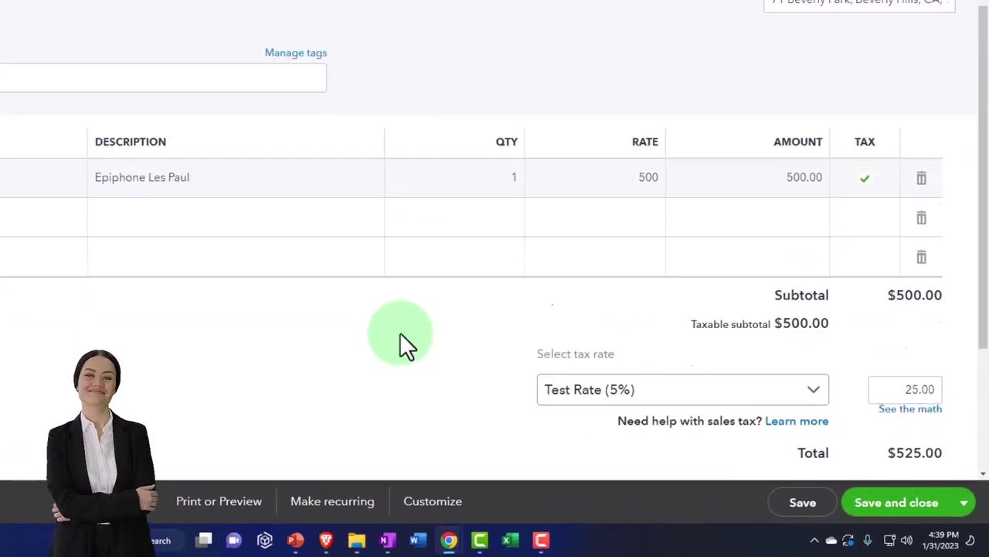
scroll(400, 335, up, 3)
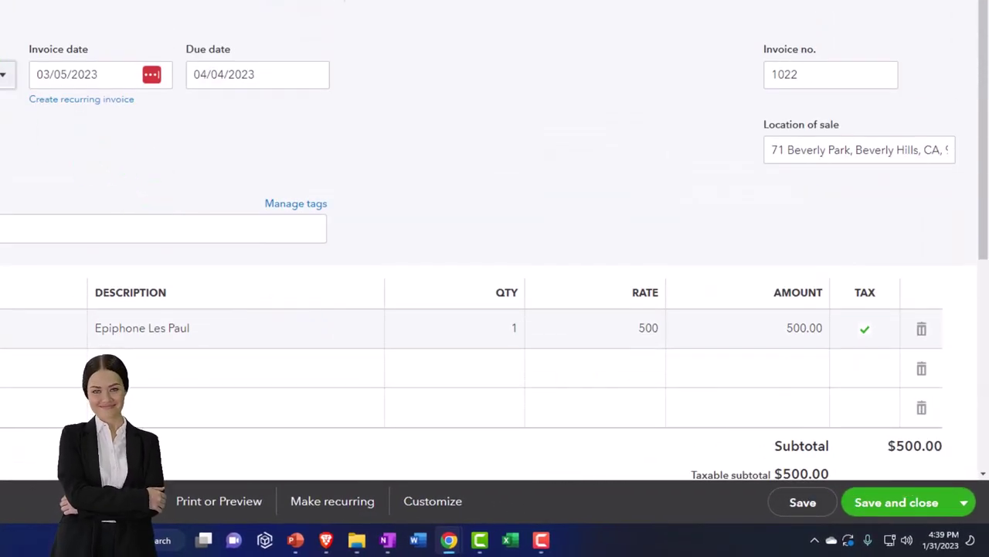
scroll(255, 242, down, 3)
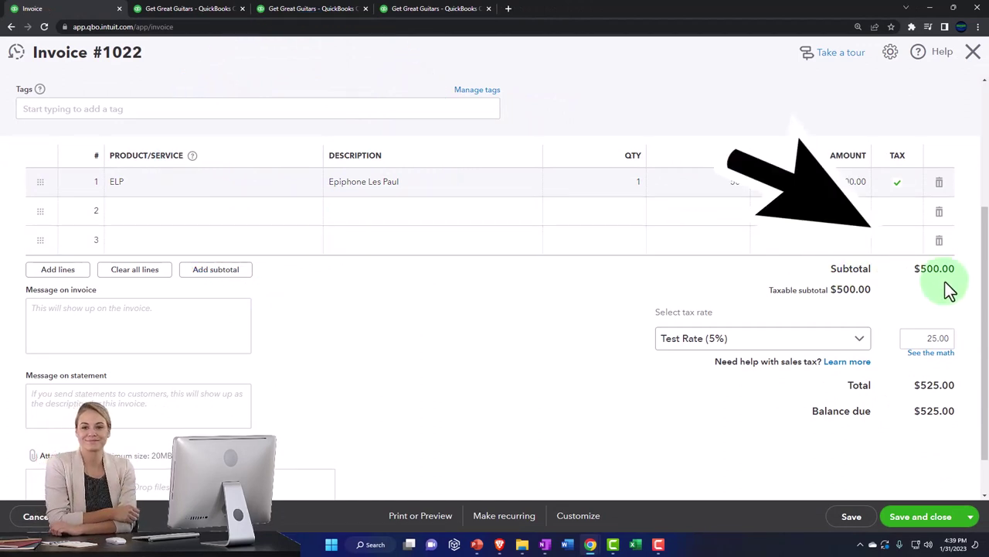
click(921, 516)
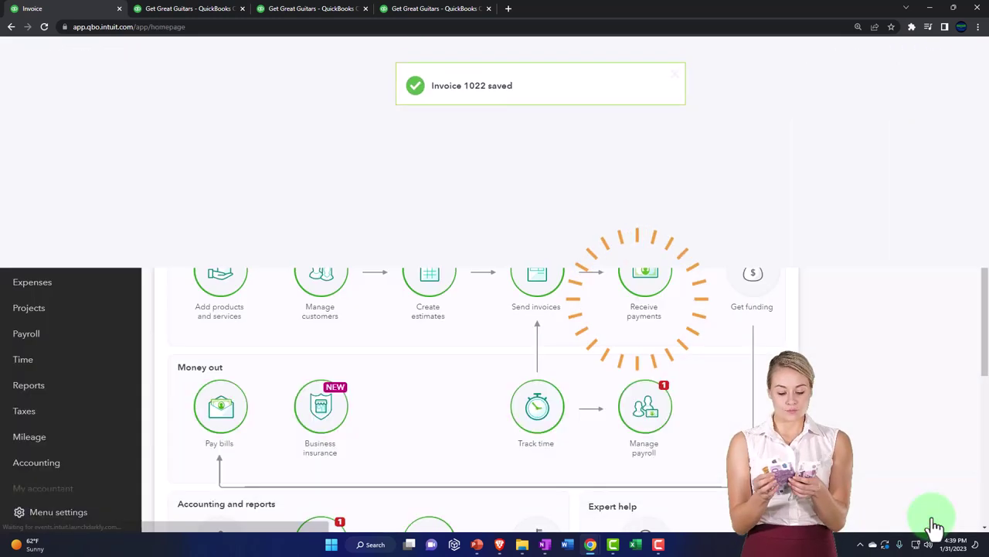
- Extend the Balance Sheet report's end date to 03/31/2023 and run the report again
click(211, 11)
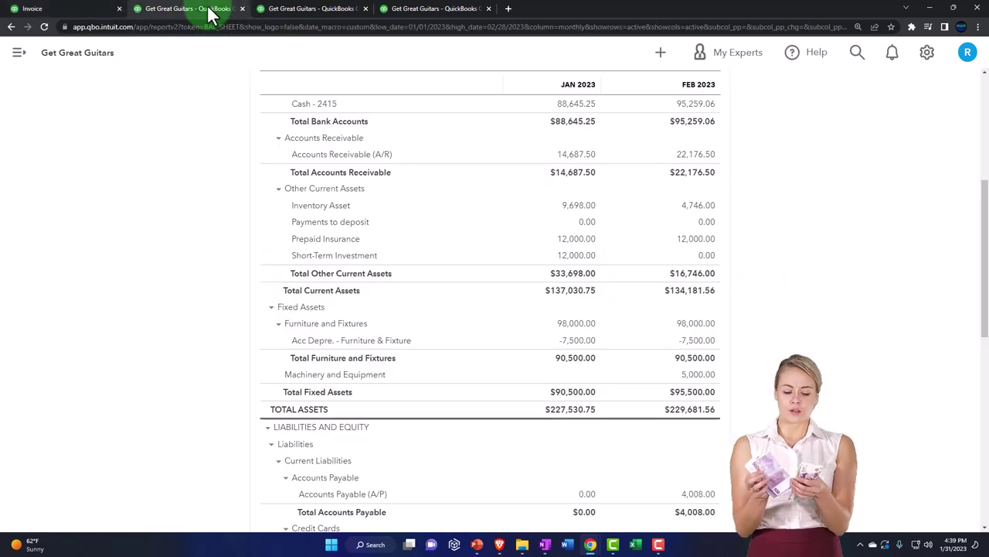
scroll(320, 253, up, 3)
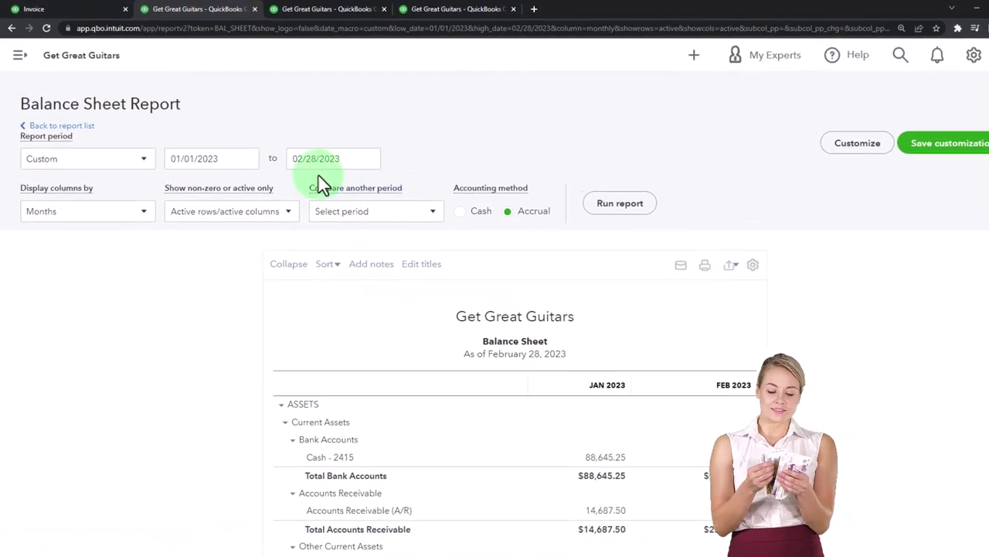
click(336, 159)
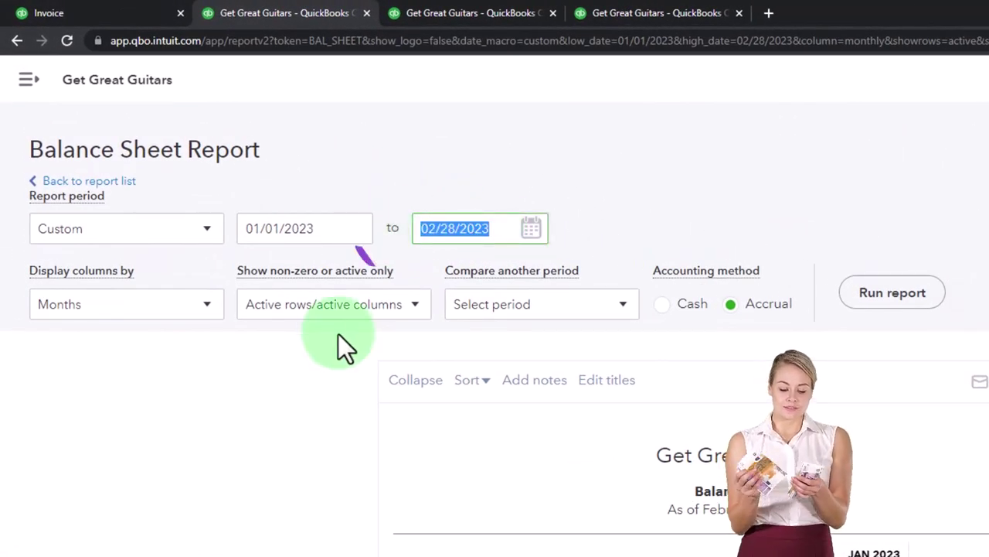
text(03312023)
key(Tab)
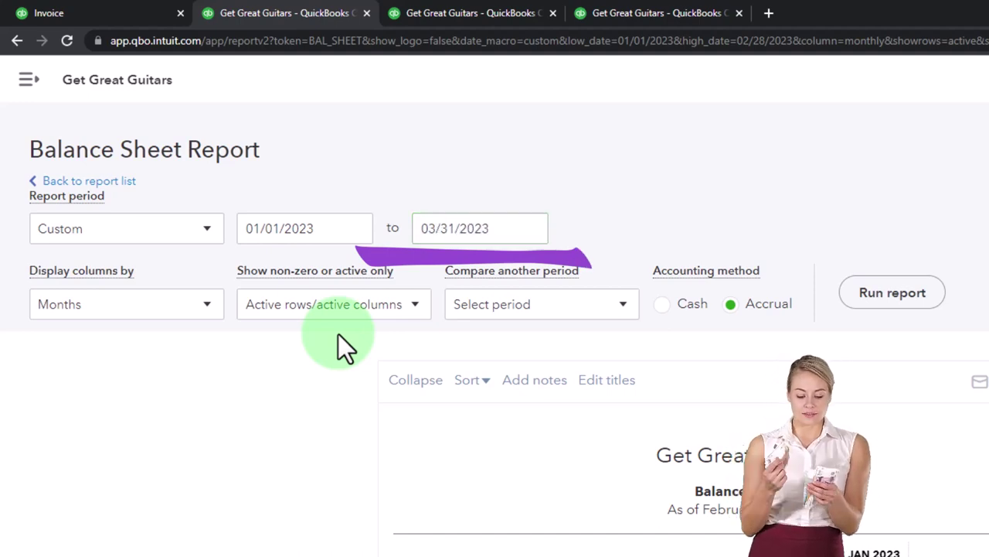
click(881, 302)
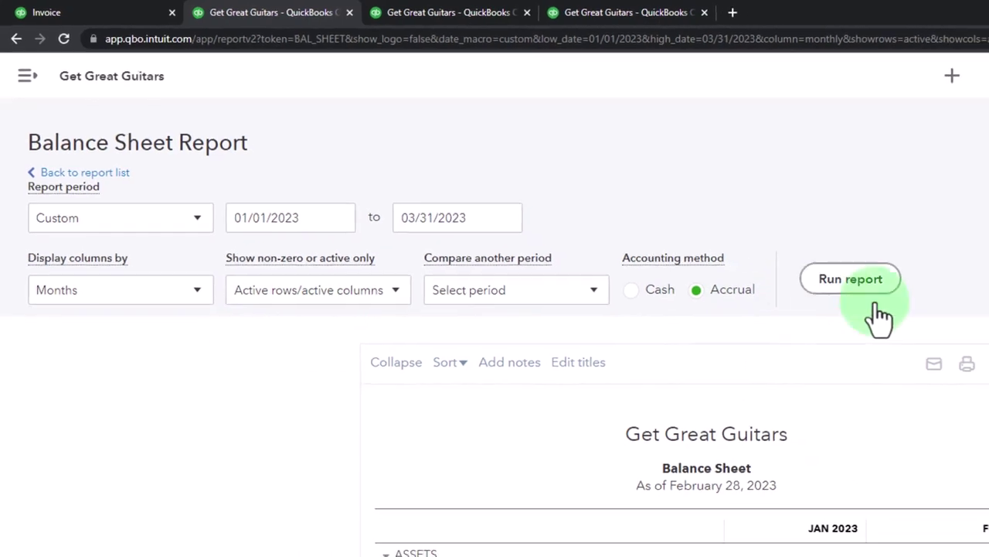
- Check the March Accounts Receivable transaction detail behind the Balance Sheet, and return to the report summary
scroll(895, 325, down, 3)
key(ctrl+plus)
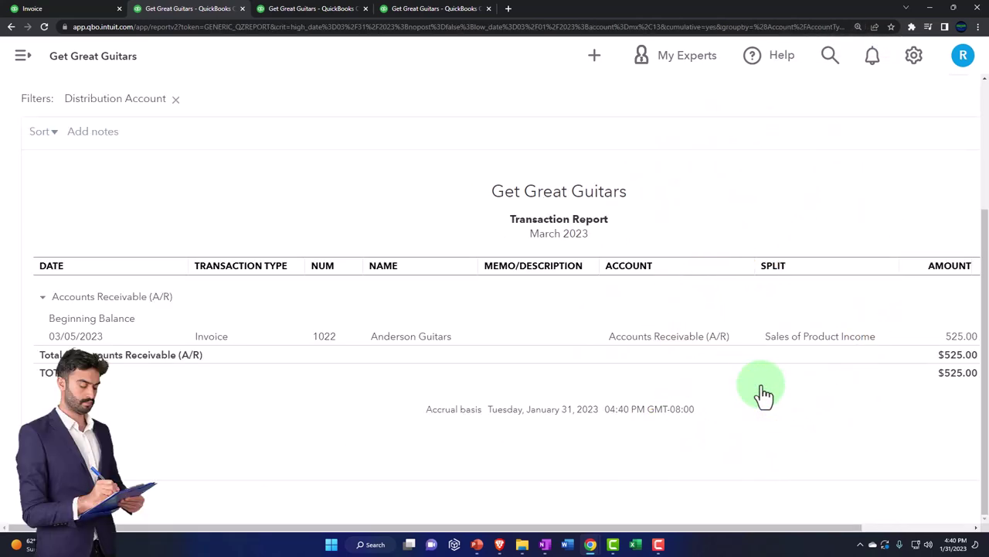
key(ctrl+0)
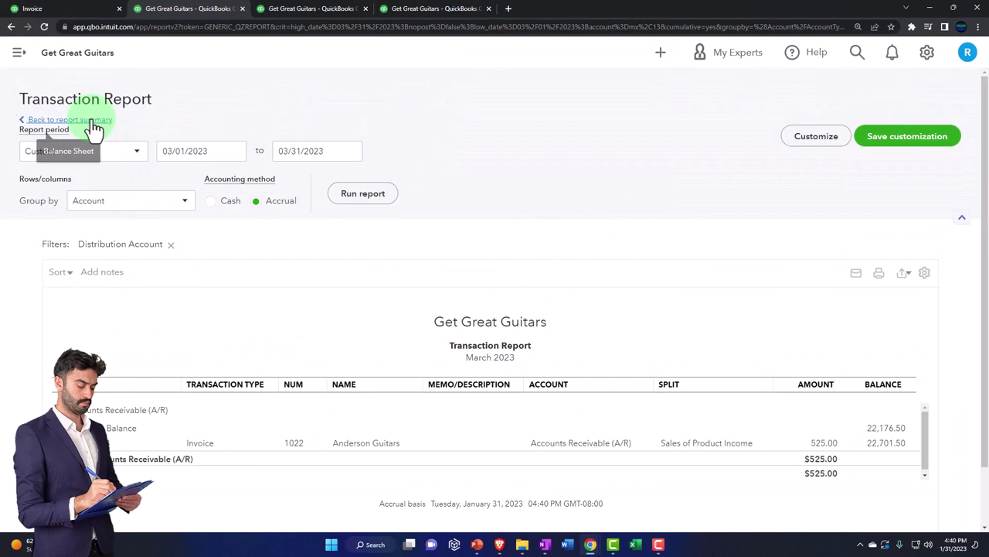
click(91, 124)
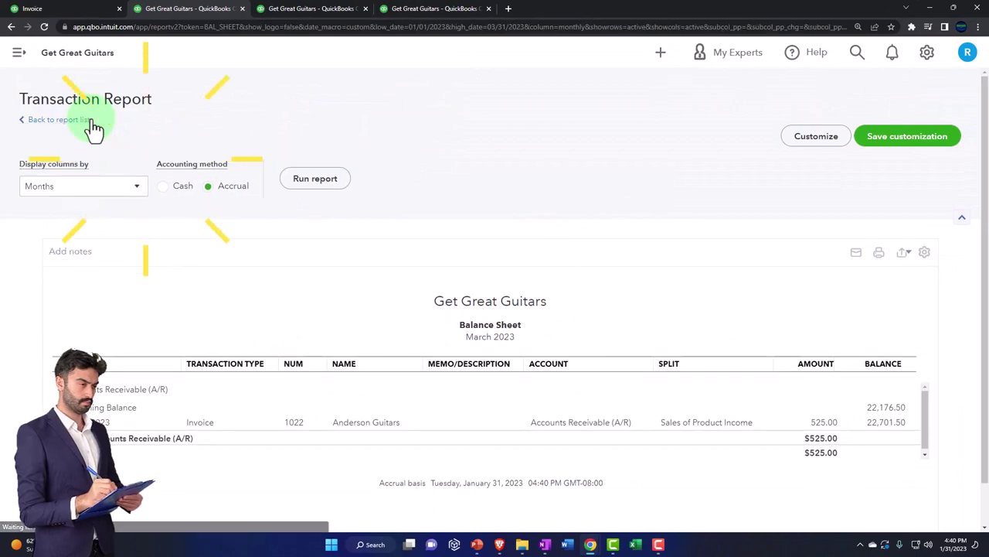
scroll(354, 62, down, 2)
- Extend the Profit and Loss report's end date to 03/31/2023 and rerun it
click(349, 11)
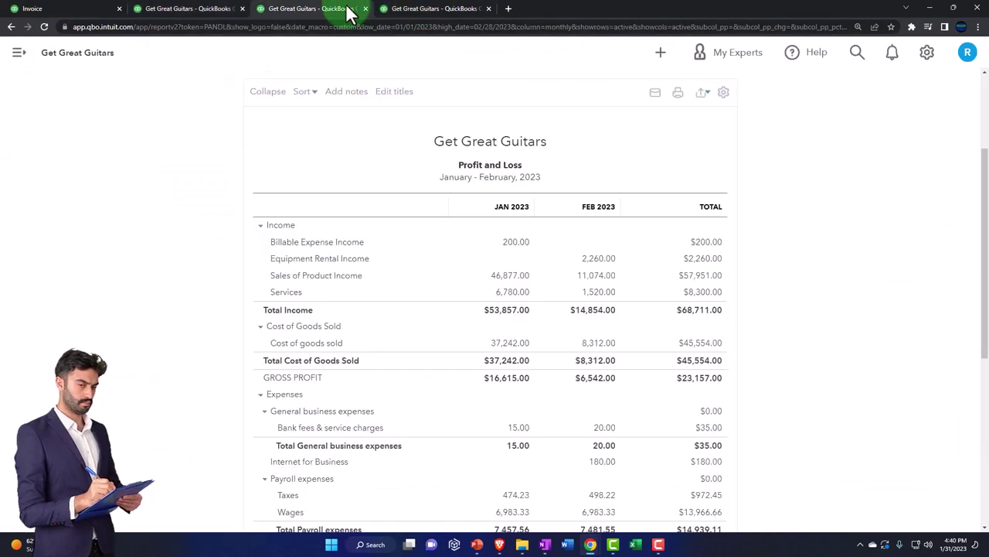
scroll(390, 221, up, 3)
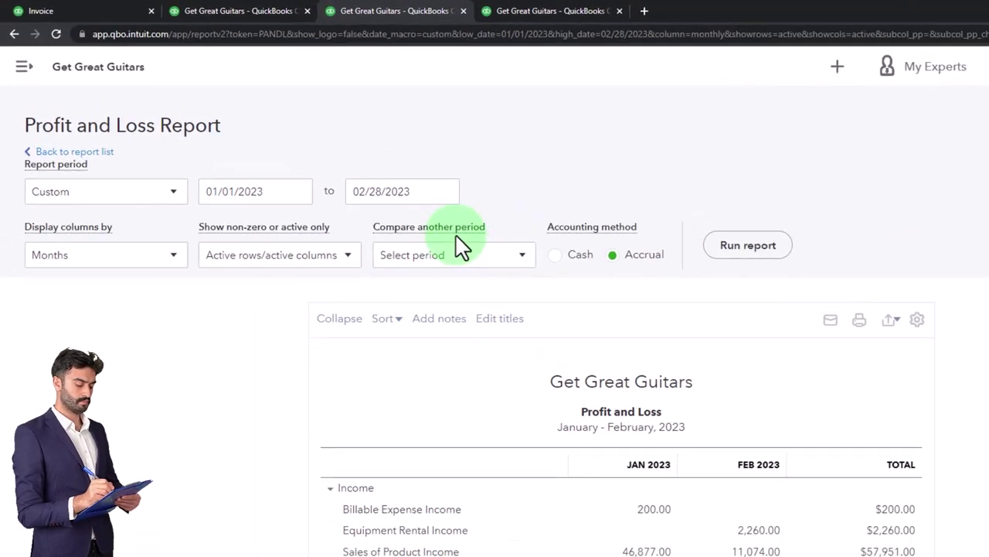
click(532, 245)
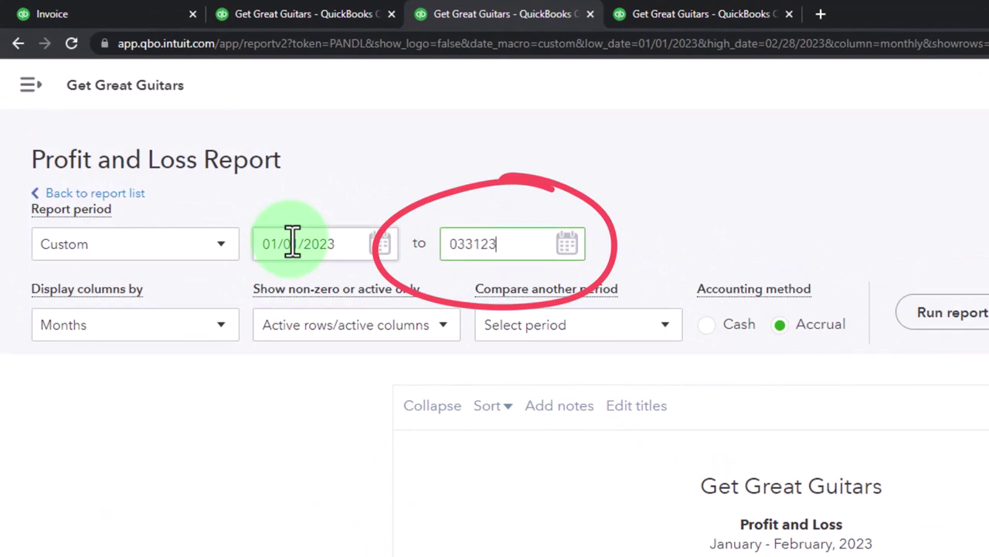
click(293, 244)
click(951, 313)
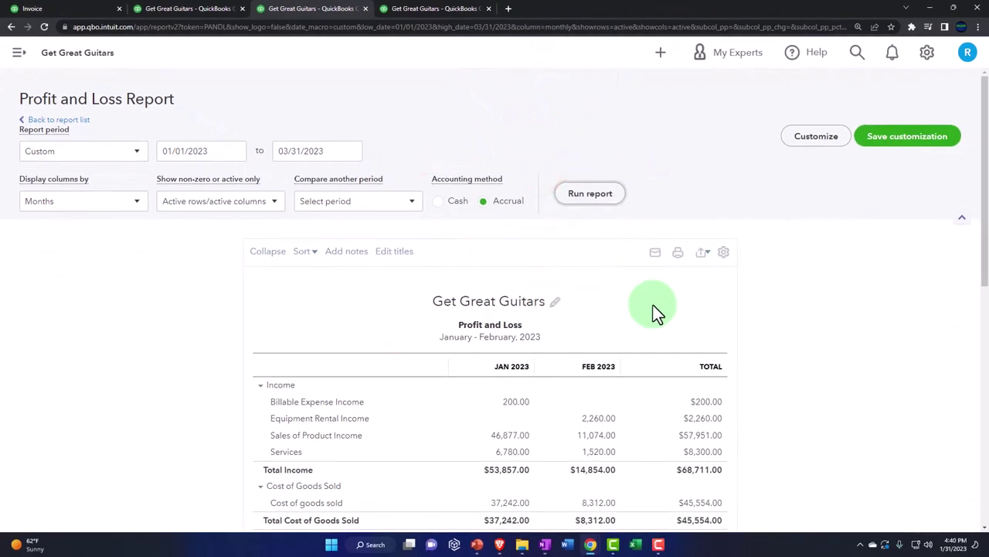
- Examine the March column of the Profit and Loss from product sales and cost of goods sold down to net income
scroll(372, 182, down, 2)
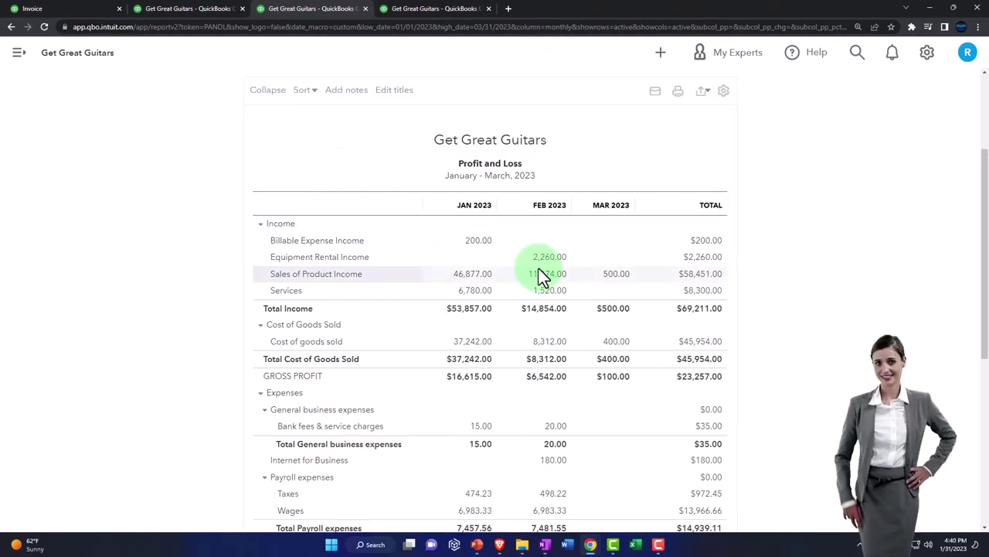
key(ctrl+plus)
key(ctrl+plus)
key(ctrl+plus)
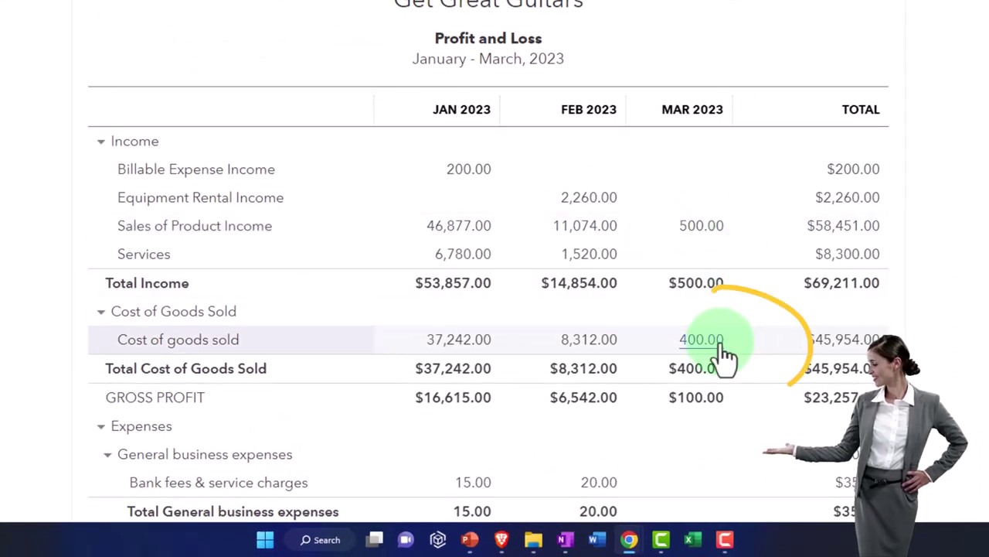
scroll(721, 344, down, 4)
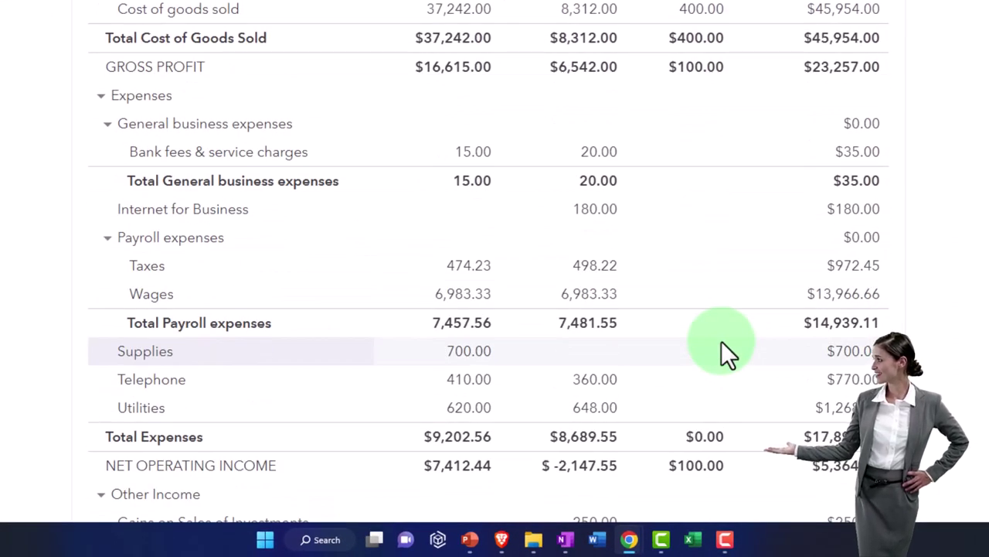
scroll(721, 344, down, 2)
scroll(723, 341, down, 2)
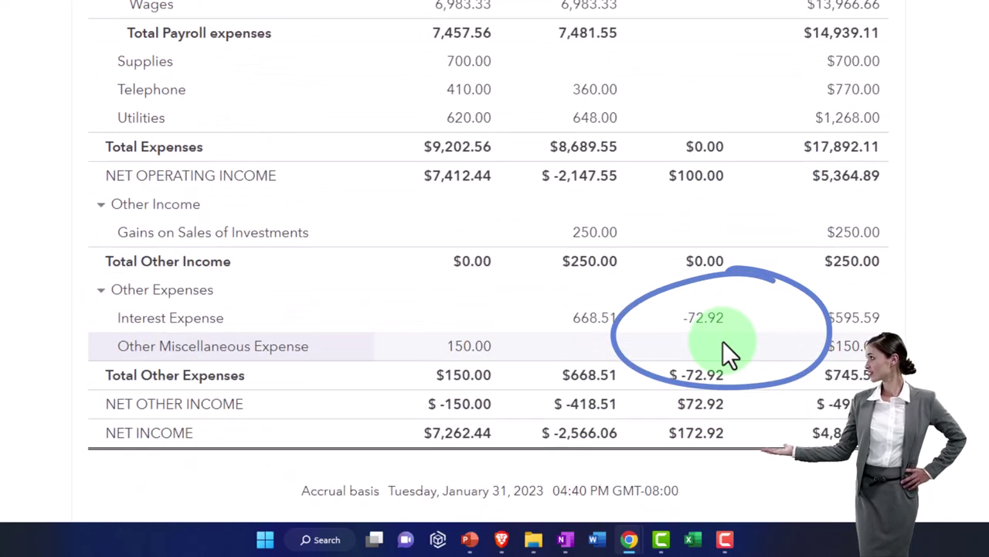
scroll(723, 343, up, 8)
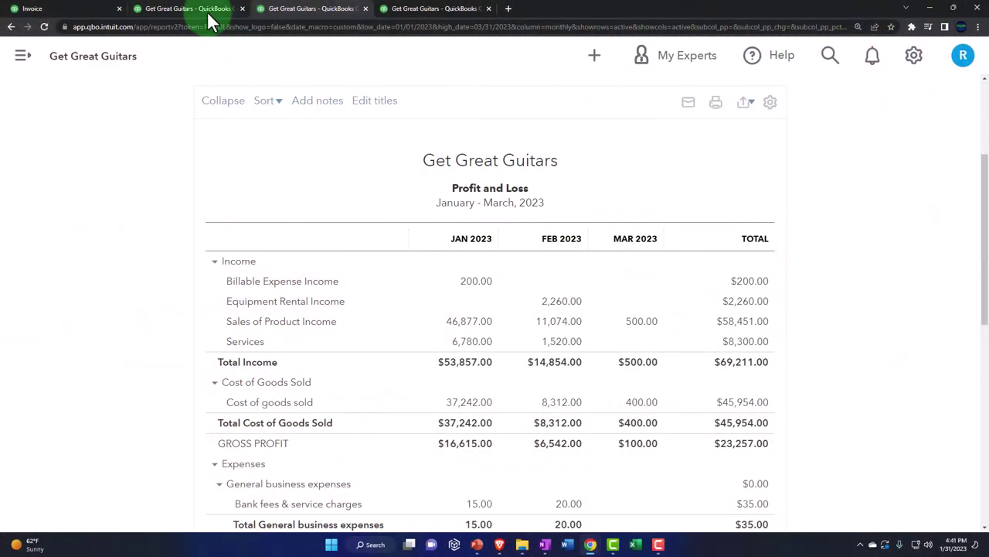
- Compare the February and March sales tax liability to the California Department of Tax and Fee on the Balance Sheet
click(206, 13)
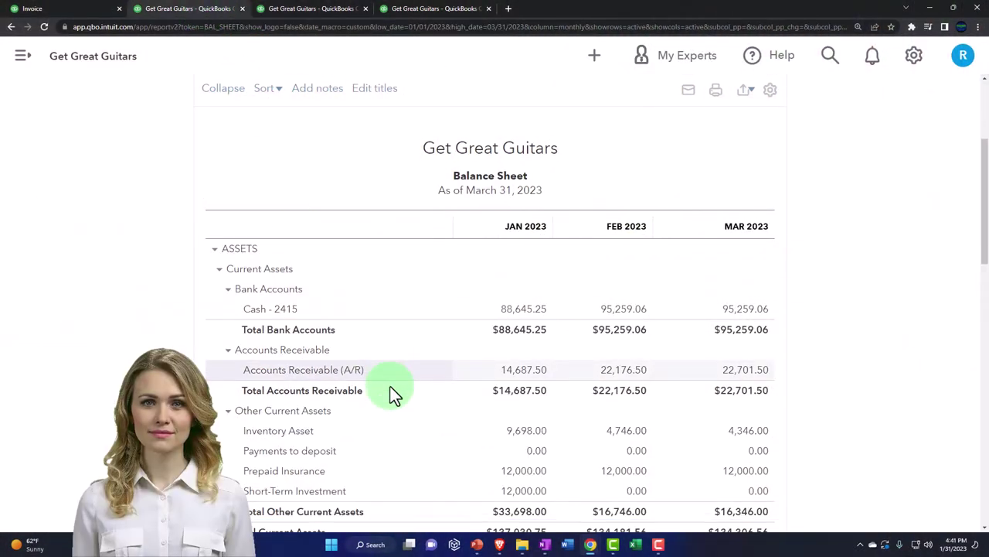
scroll(390, 387, down, 1)
scroll(391, 387, down, 2)
scroll(390, 386, down, 4)
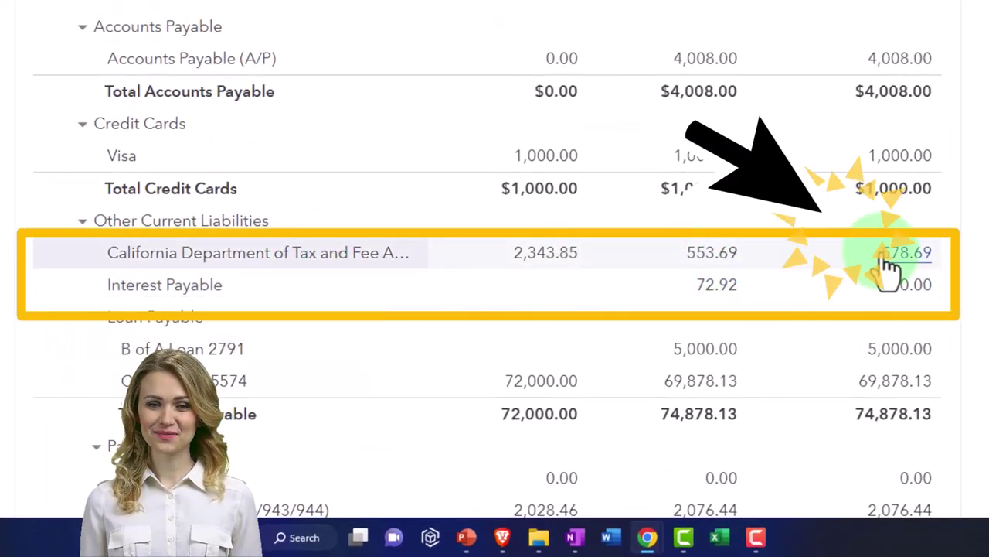
scroll(885, 268, up, 3)
- View the transaction detail behind March's Inventory Asset amount and return to the Balance Sheet
scroll(889, 264, up, 5)
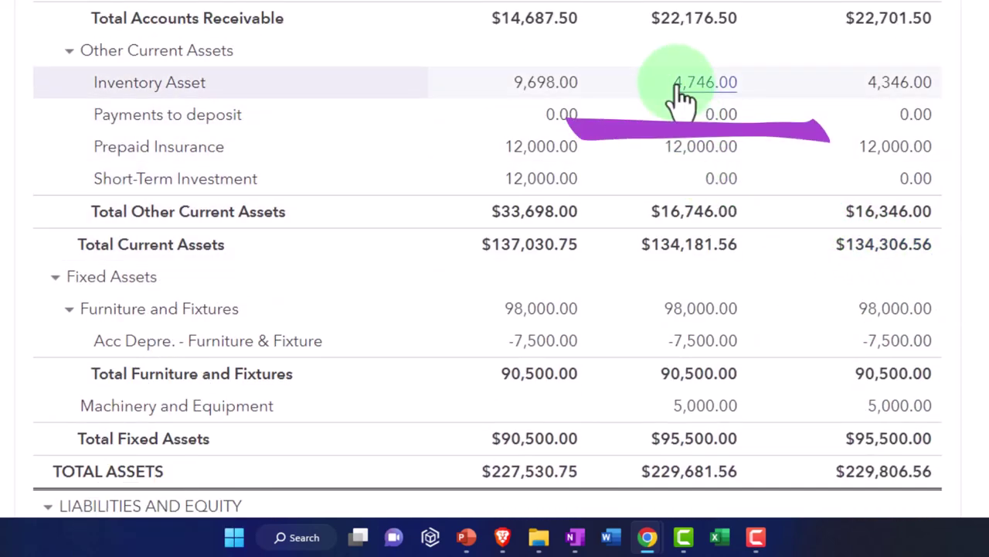
click(885, 91)
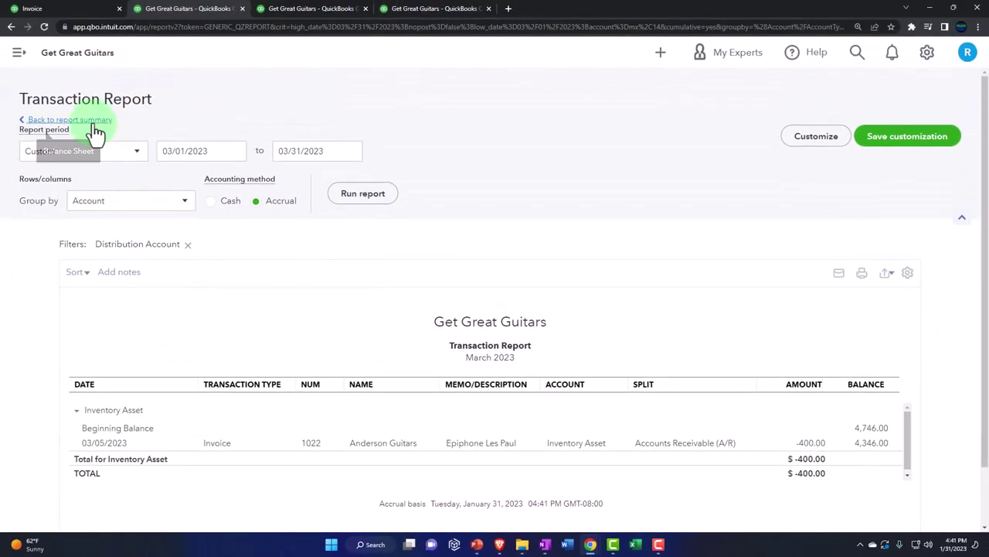
click(92, 120)
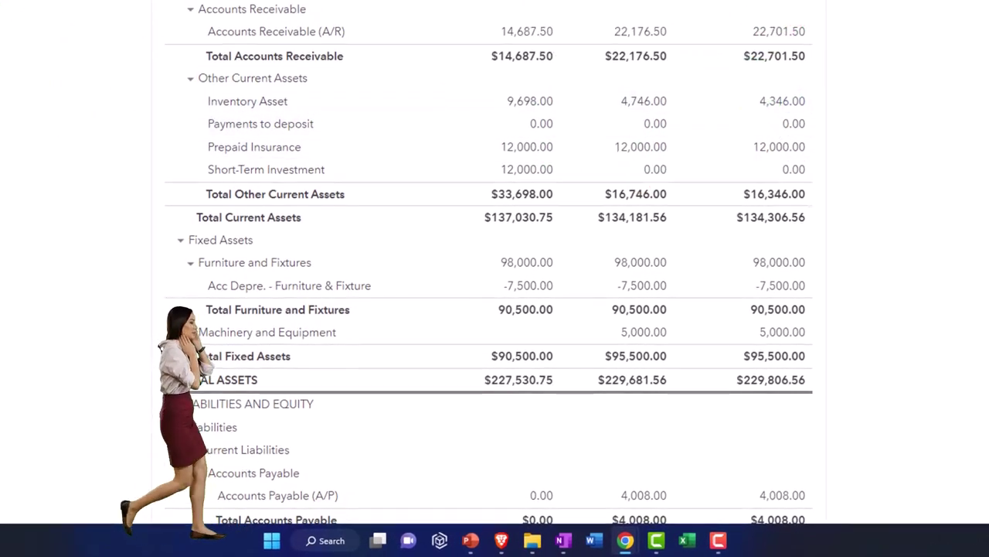
- Refresh the Customer Balance Detail report and open a duplicate of it in a new browser tab
click(429, 12)
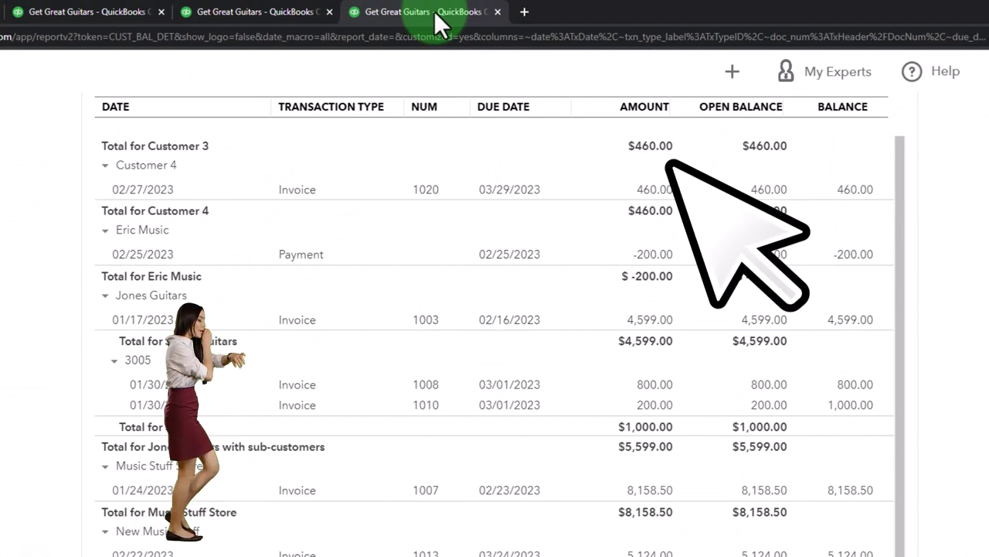
right_click(433, 10)
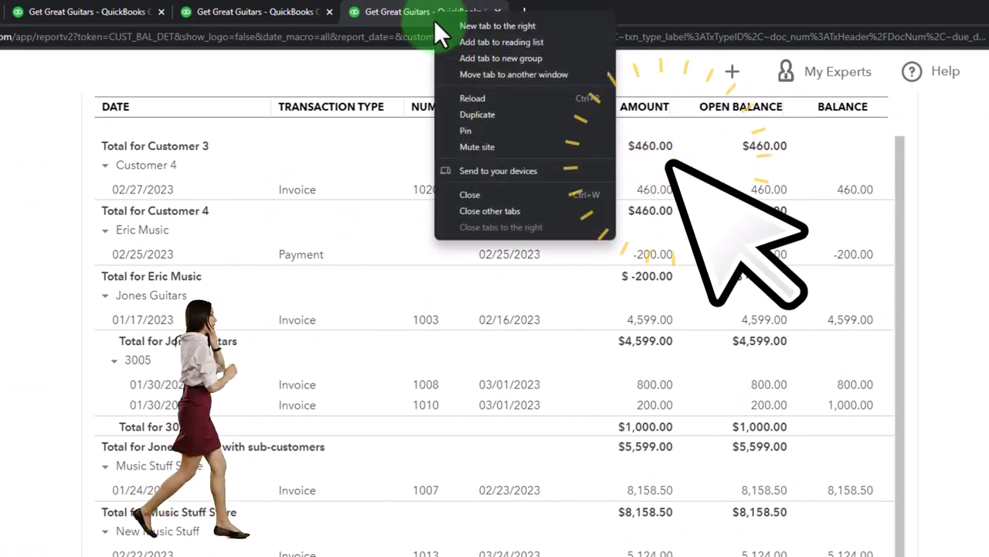
click(463, 99)
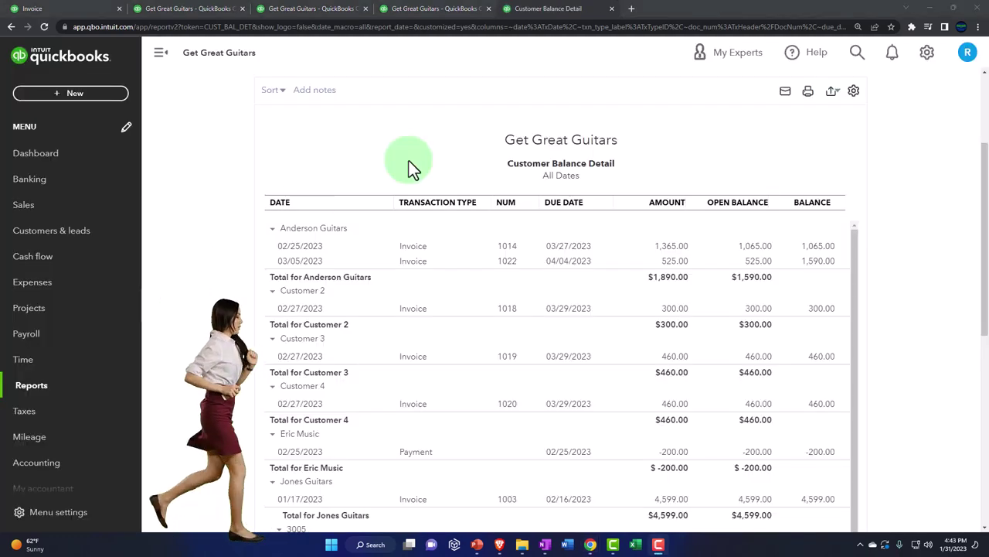
- In the duplicated tab, find the Inventory Valuation Summary among the reports by searching "inve" and open it
scroll(93, 309, down, 2)
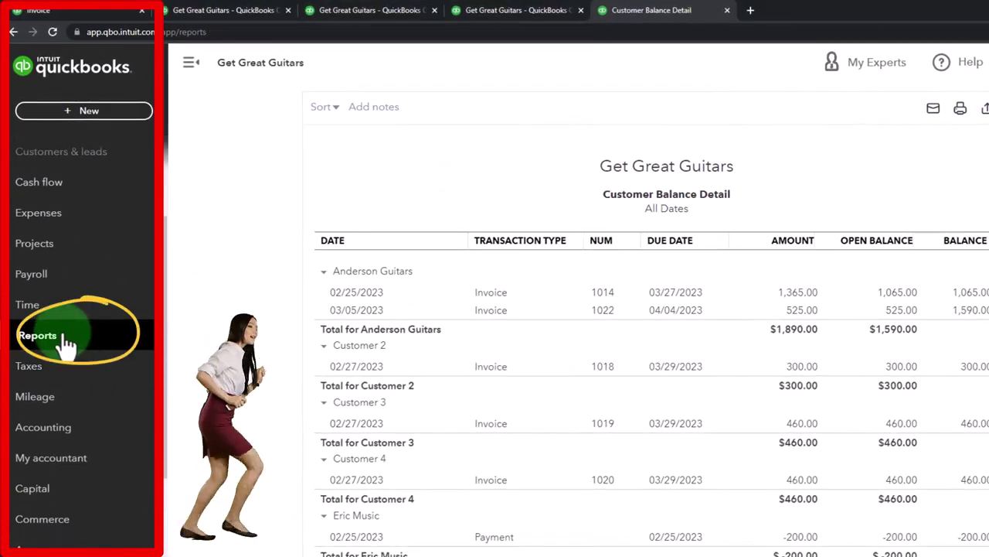
click(66, 339)
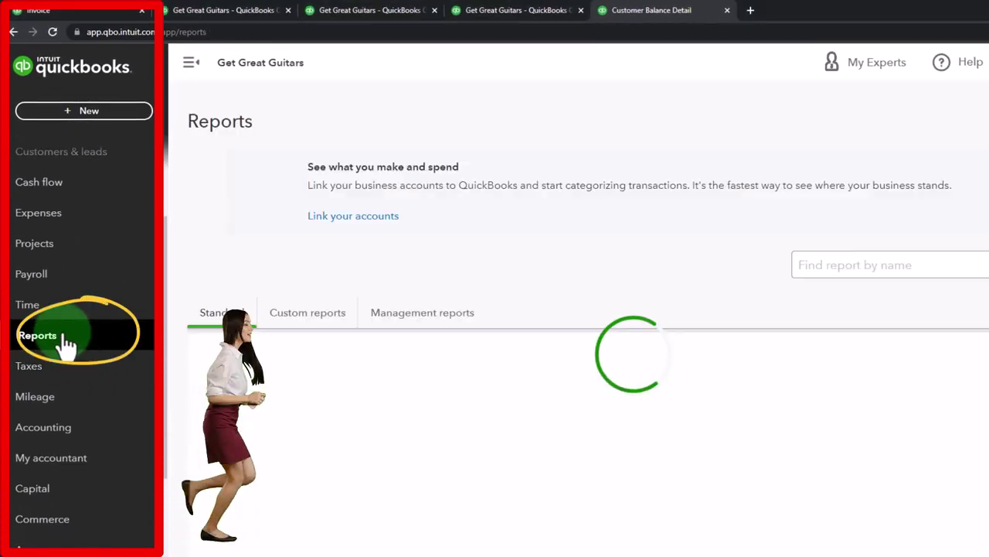
click(817, 265)
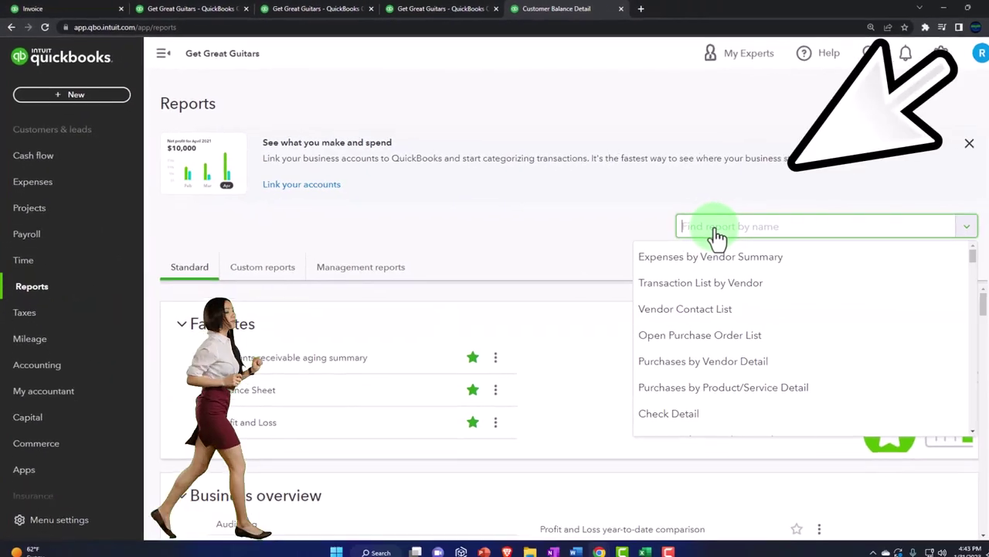
text(inve)
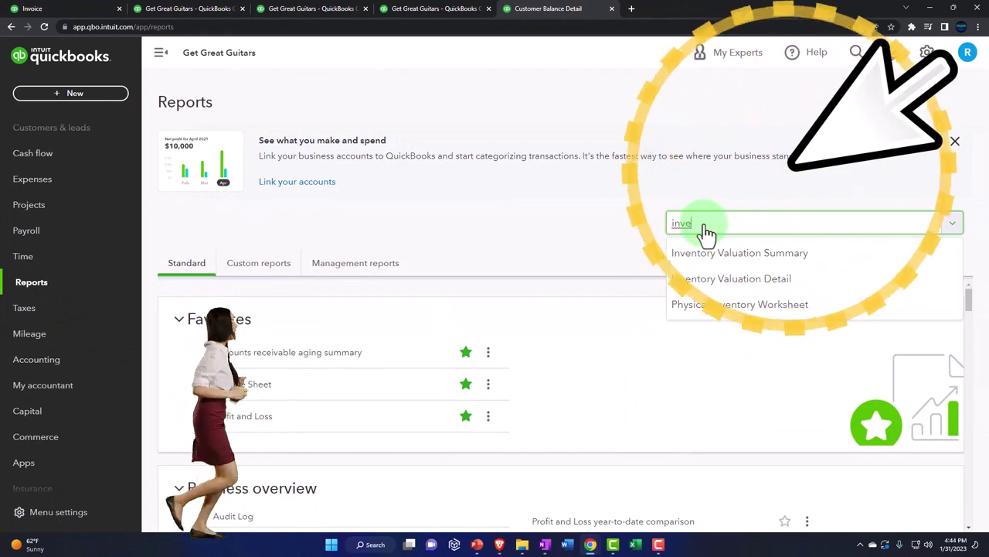
key(Down)
key(Return)
- Collapse the navigation menu and check the total asset value on the Inventory Valuation Summary
scroll(700, 233, down, 1)
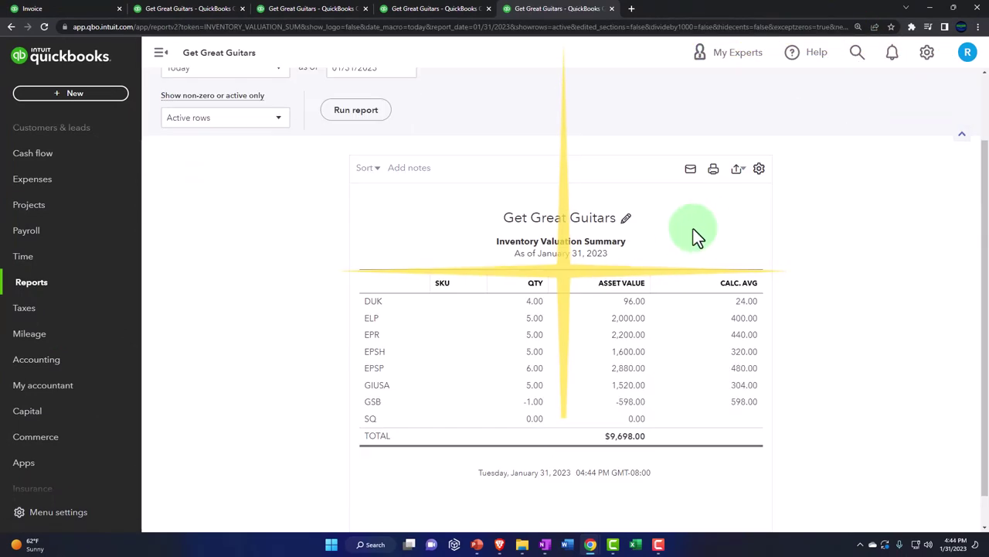
scroll(248, 310, up, 2)
scroll(499, 432, down, 2)
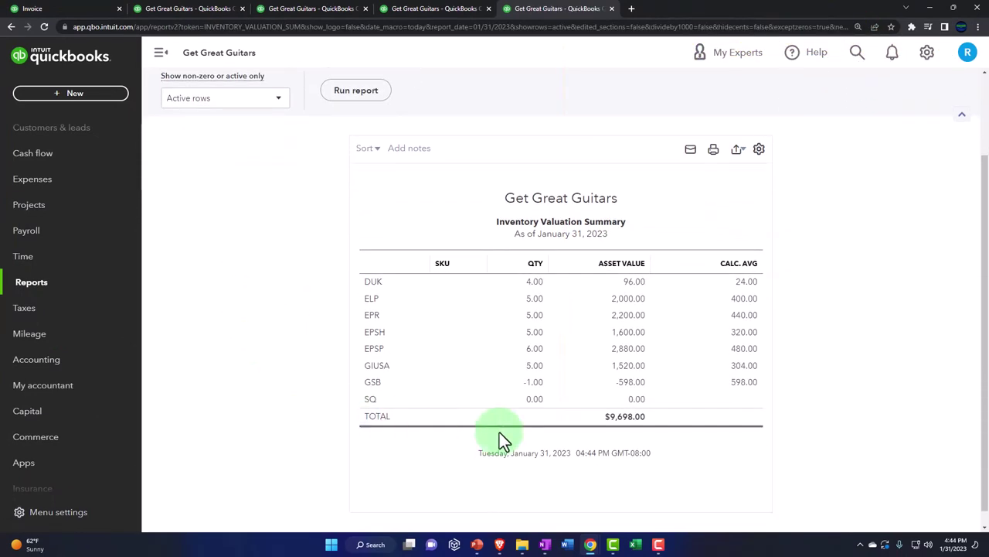
click(161, 55)
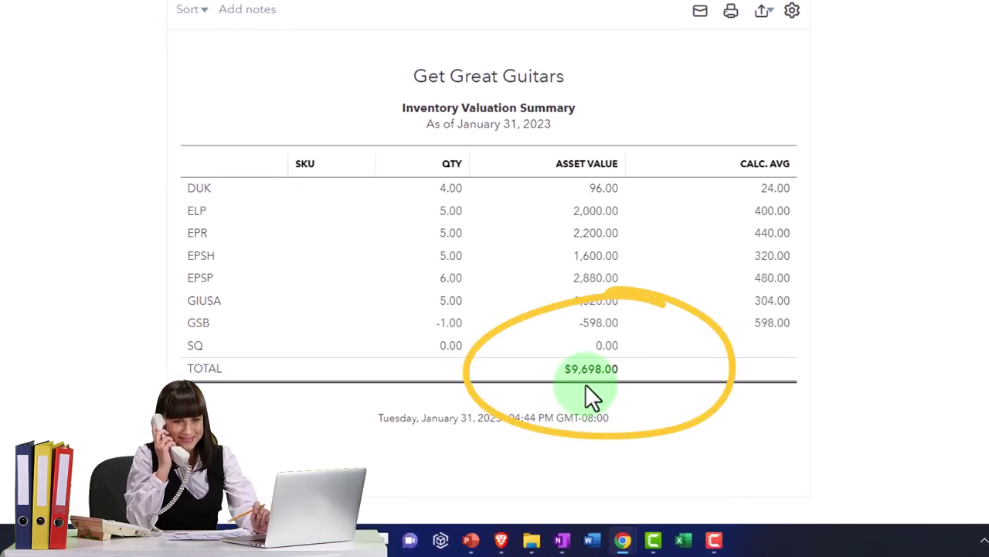
- Compare the inventory valuation total with the January Inventory Asset amount on the Balance Sheet
click(178, 4)
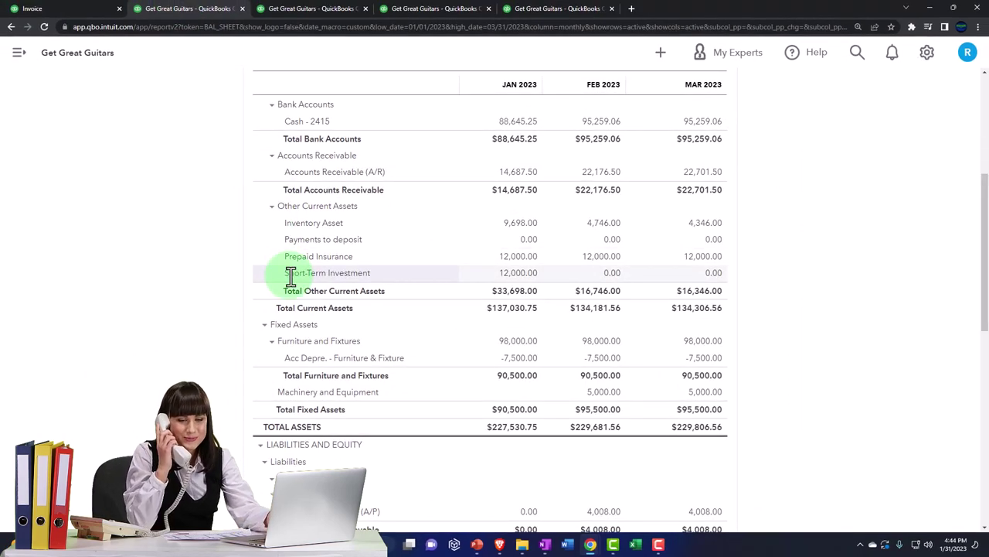
scroll(290, 276, up, 2)
click(338, 272)
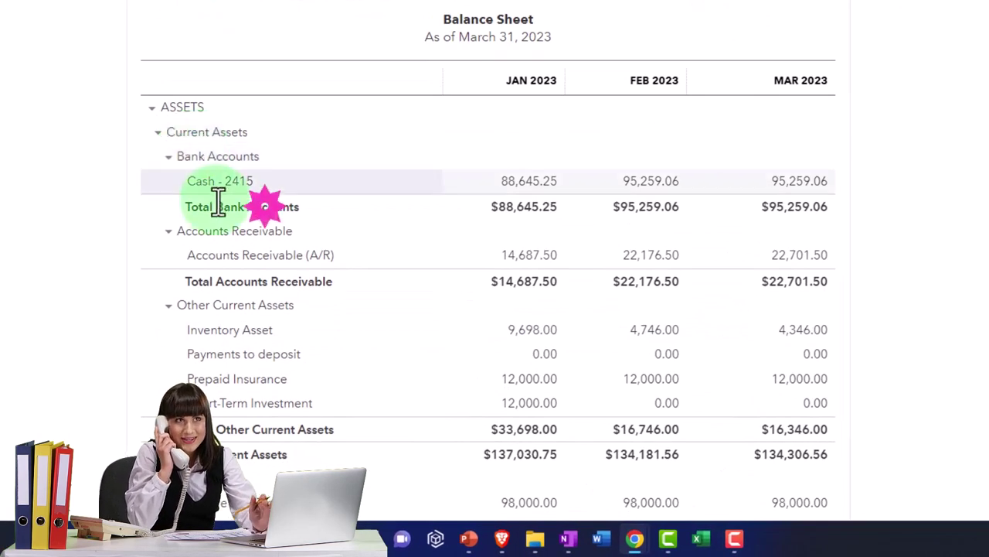
scroll(643, 390, down, 1)
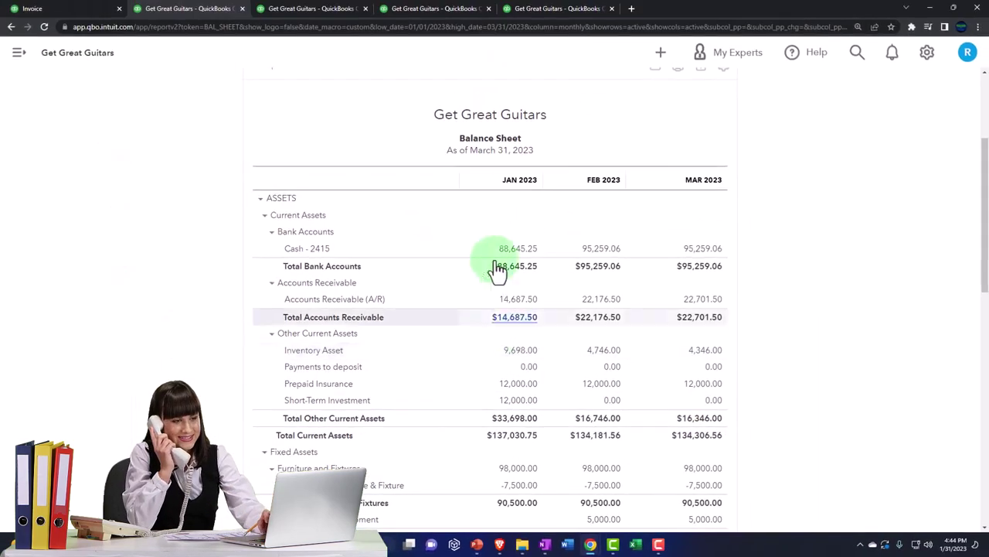
- Rerun the Inventory Valuation Summary as of 03/31/2023 and compare its total with the March Inventory Asset on the Balance Sheet
click(519, 11)
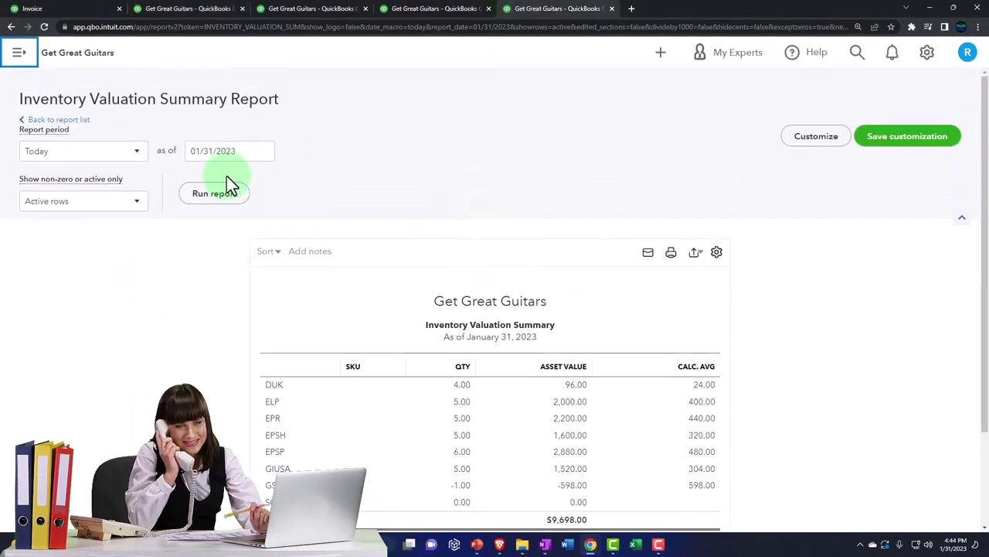
drag(234, 152, 110, 155)
text(0331)
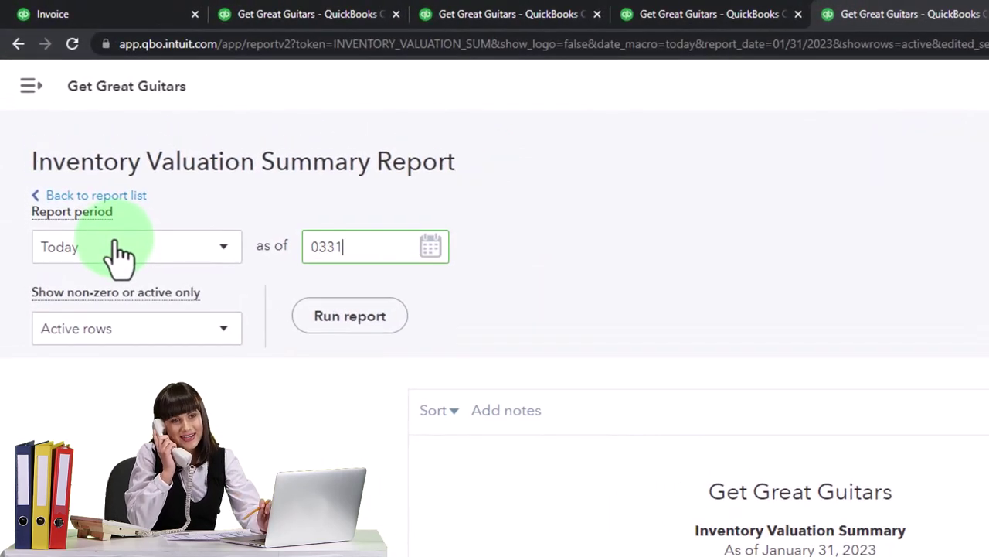
click(350, 316)
scroll(475, 441, down, 5)
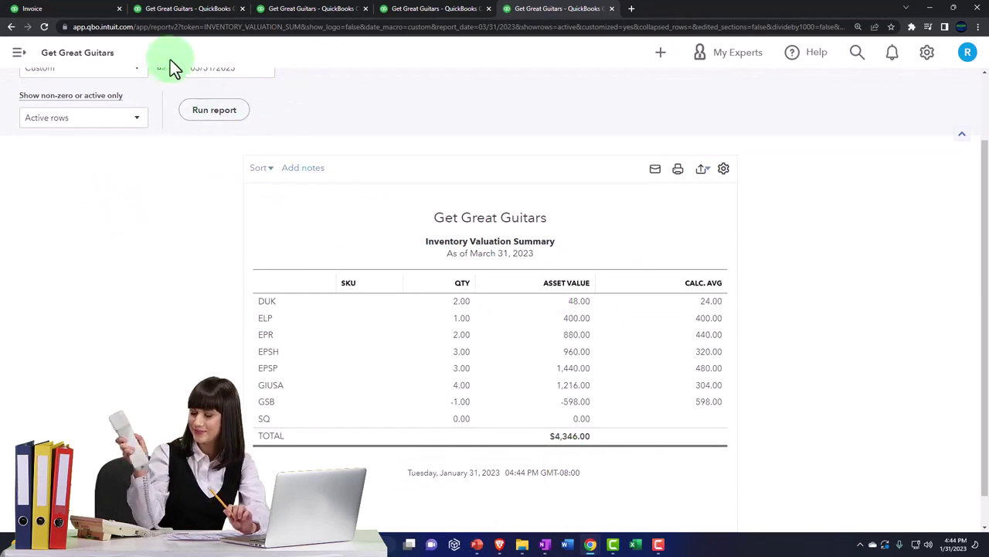
click(149, 10)
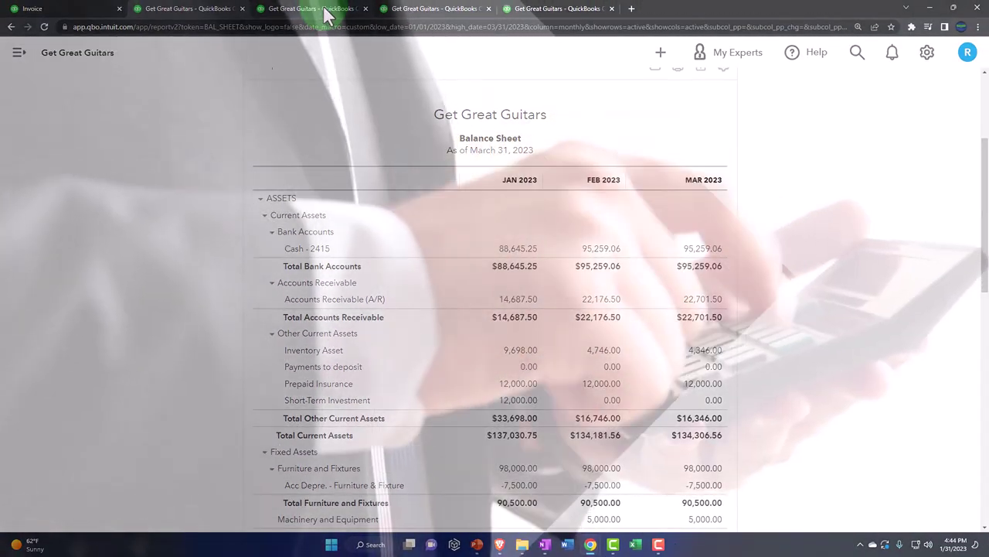
- On the Profit and Loss, drill into March Sales of Product Income and open the Anderson Guitars invoice to review it
click(326, 11)
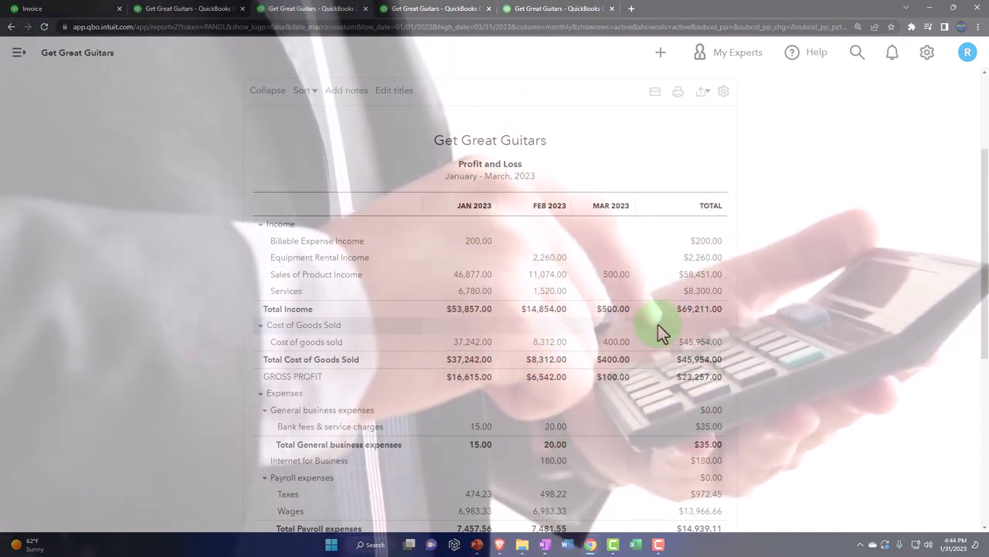
key(ctrl+plus)
key(ctrl+plus)
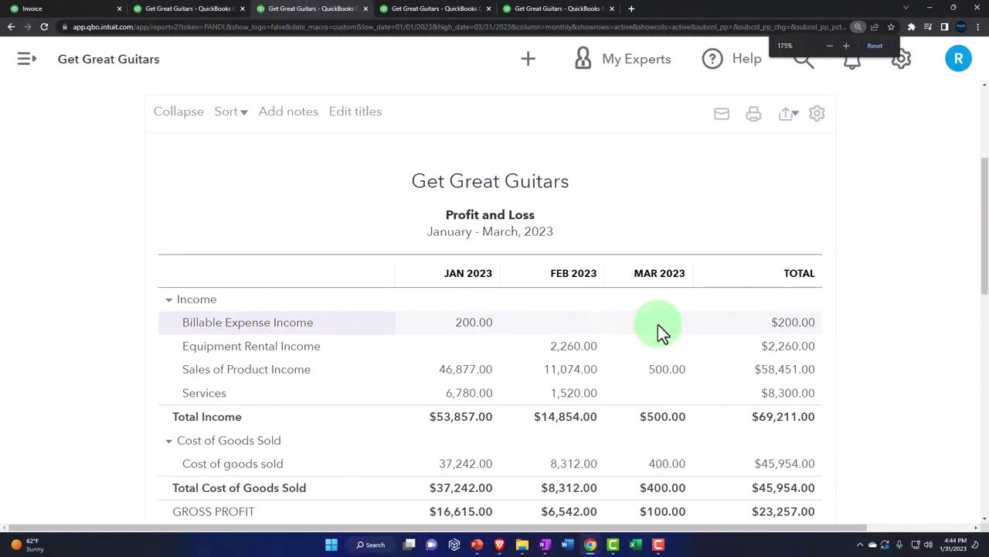
scroll(658, 324, down, 2)
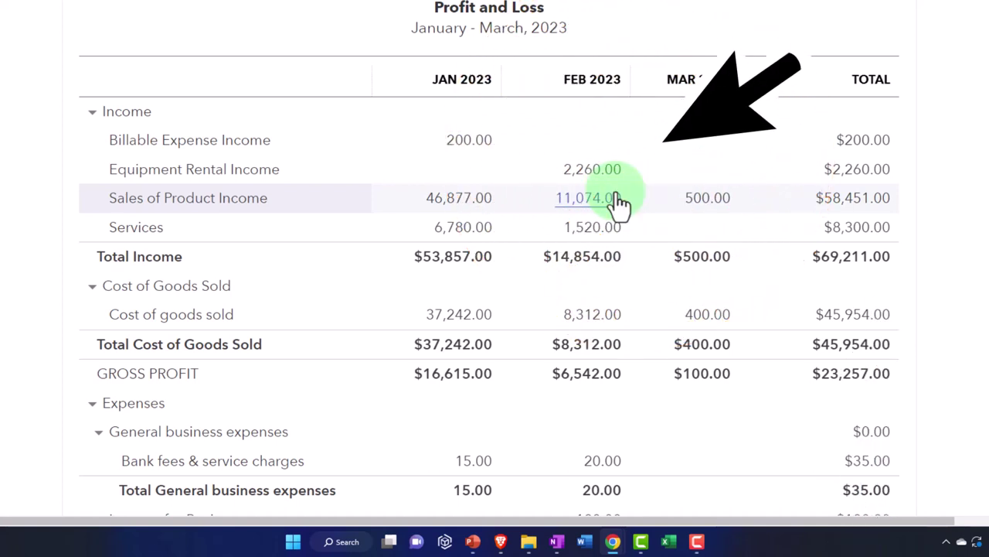
click(700, 201)
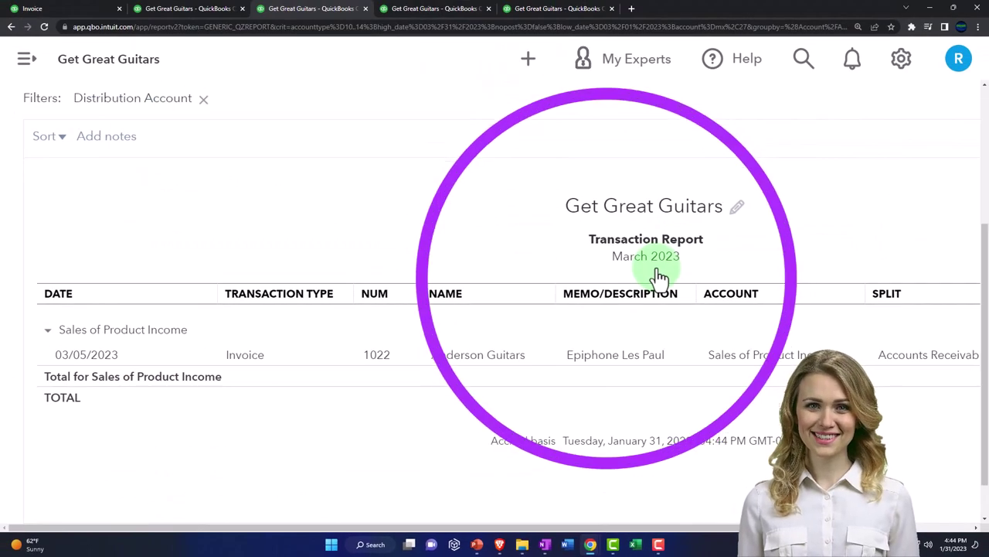
click(507, 364)
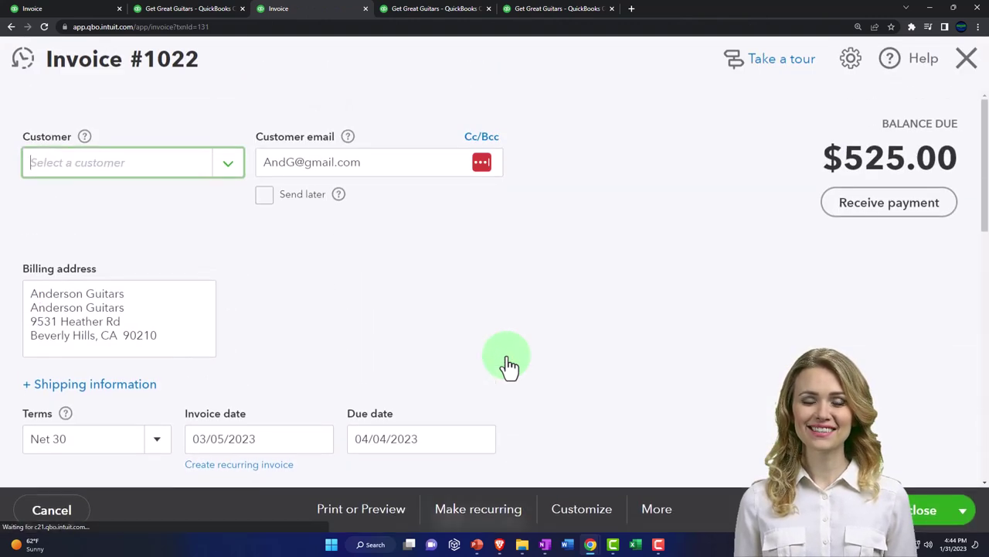
scroll(506, 355, down, 2)
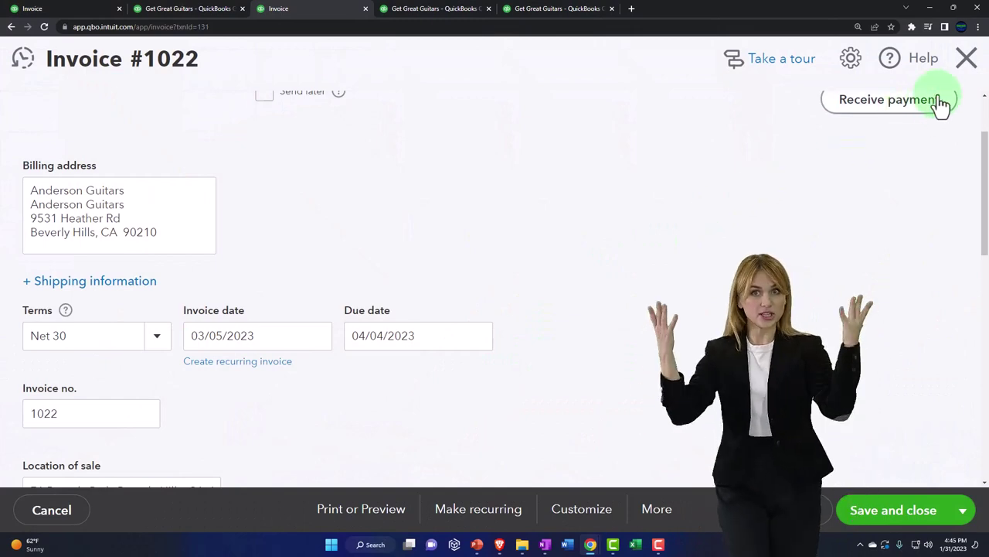
- Close the invoice without saving and return from the Transaction Report to the Profit and Loss income section
click(966, 68)
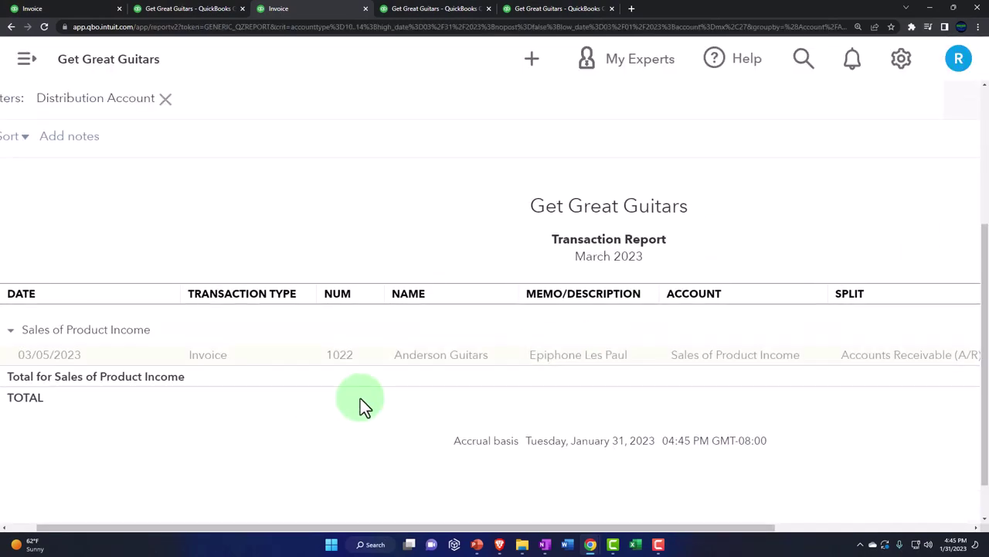
scroll(281, 417, up, 3)
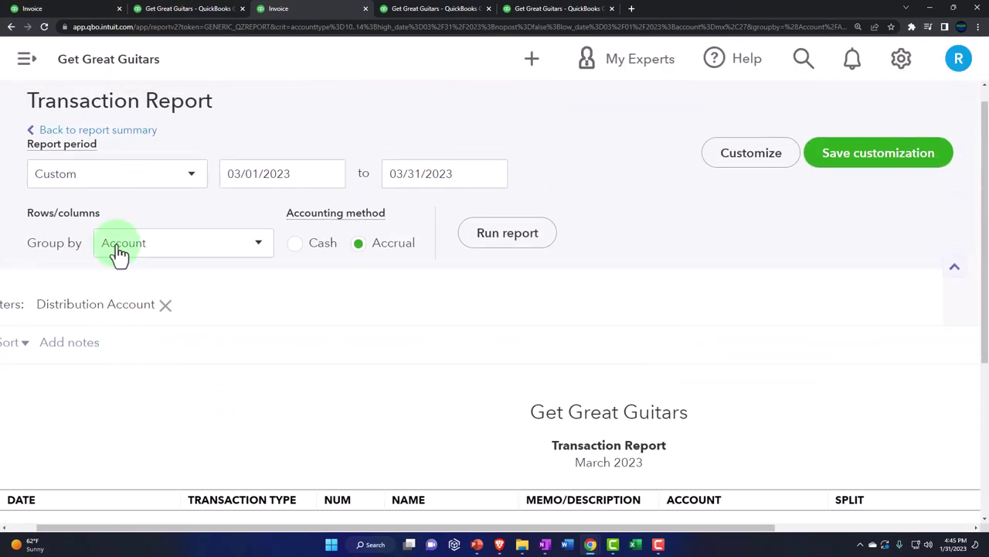
click(121, 136)
scroll(218, 351, down, 4)
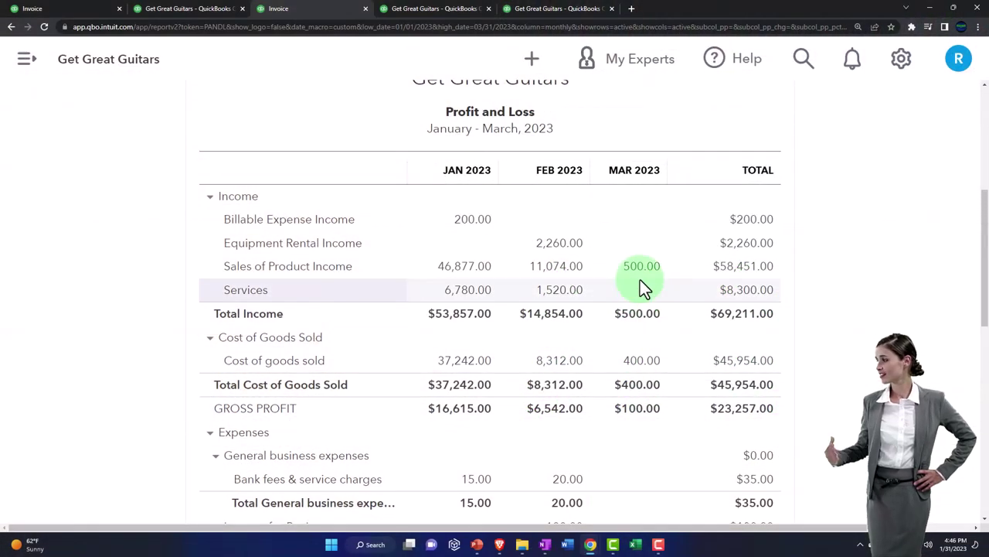
- Reopen the Anderson Guitars invoice from the March Sales of Product Income detail and examine its Epiphone Les Paul line
click(639, 278)
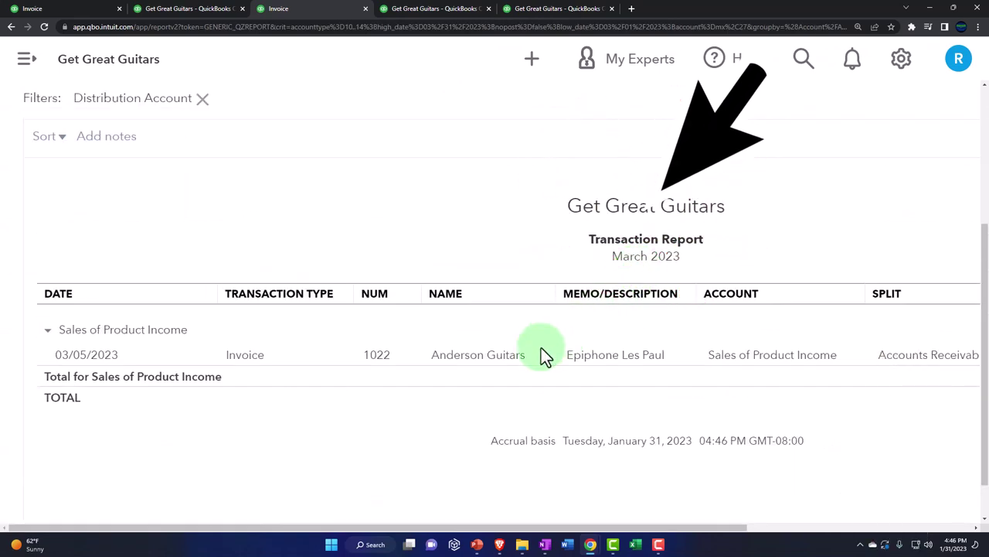
click(492, 361)
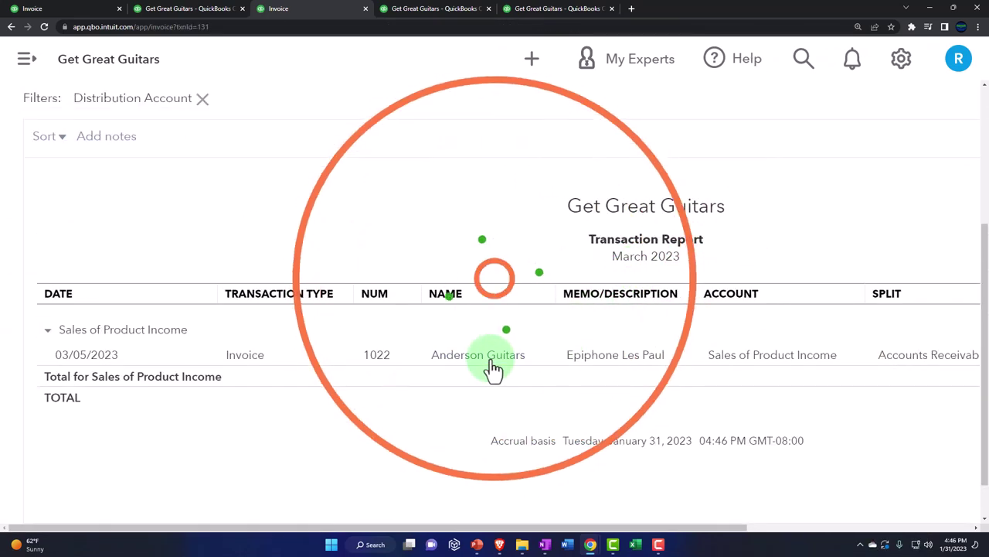
scroll(492, 361, down, 6)
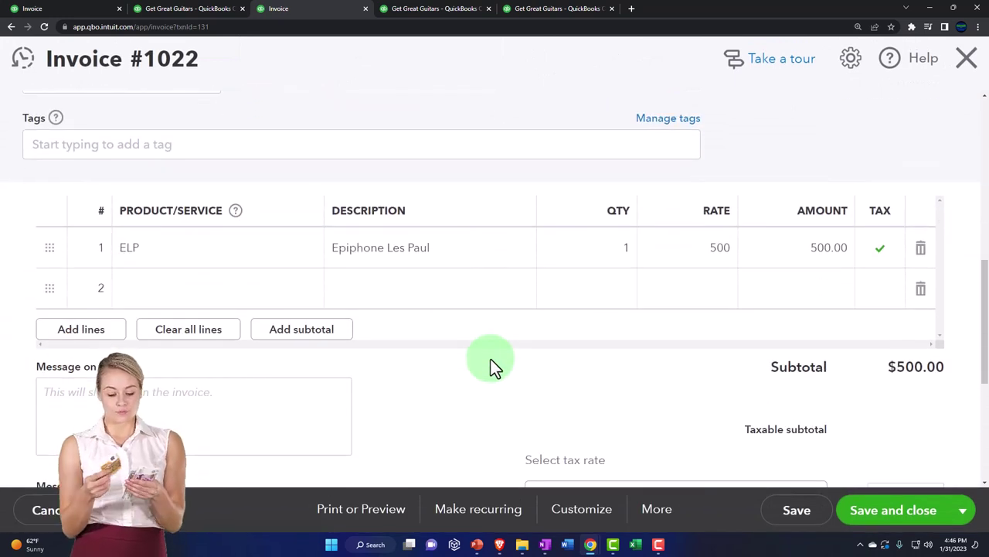
scroll(492, 360, up, 2)
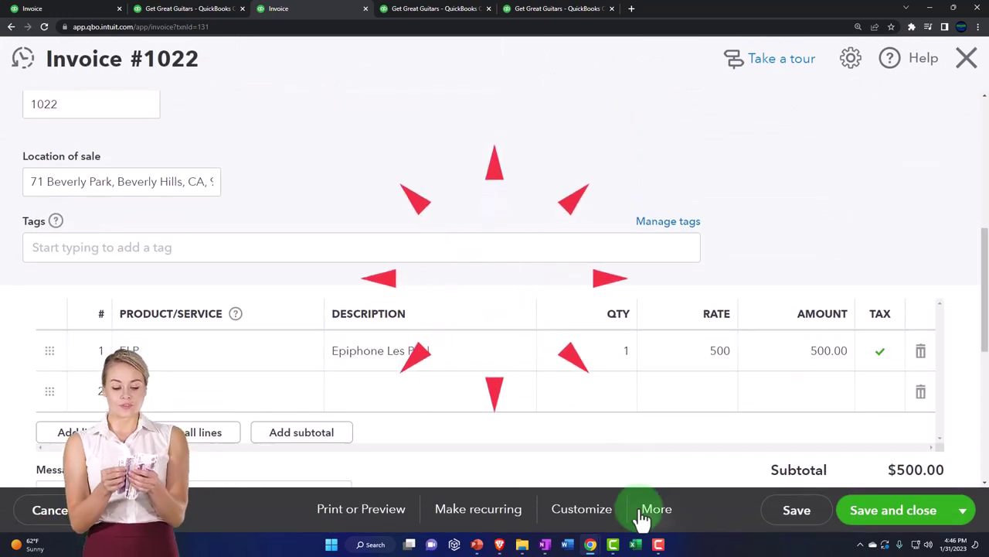
- Switch to Excel, maximize its window and create a blank workbook
click(637, 545)
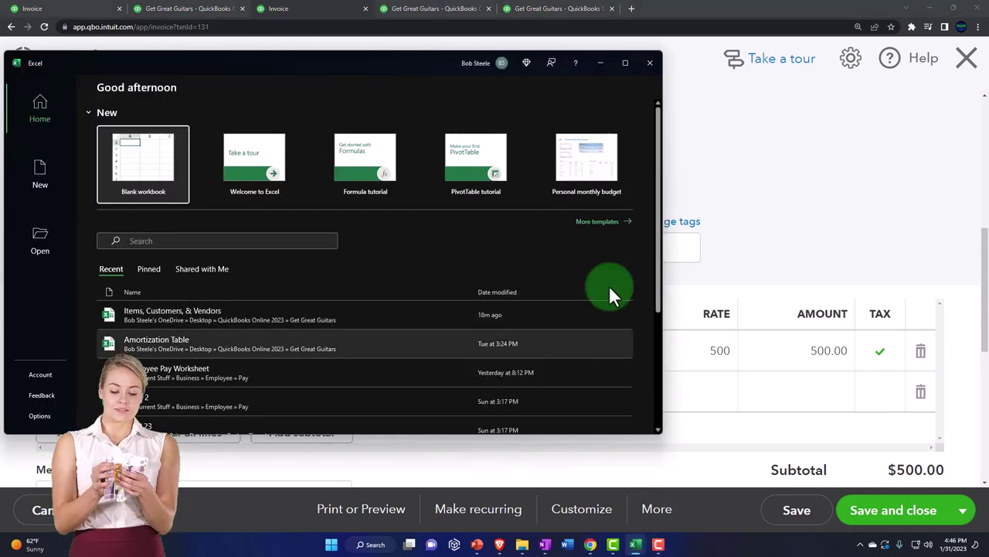
click(625, 62)
click(162, 127)
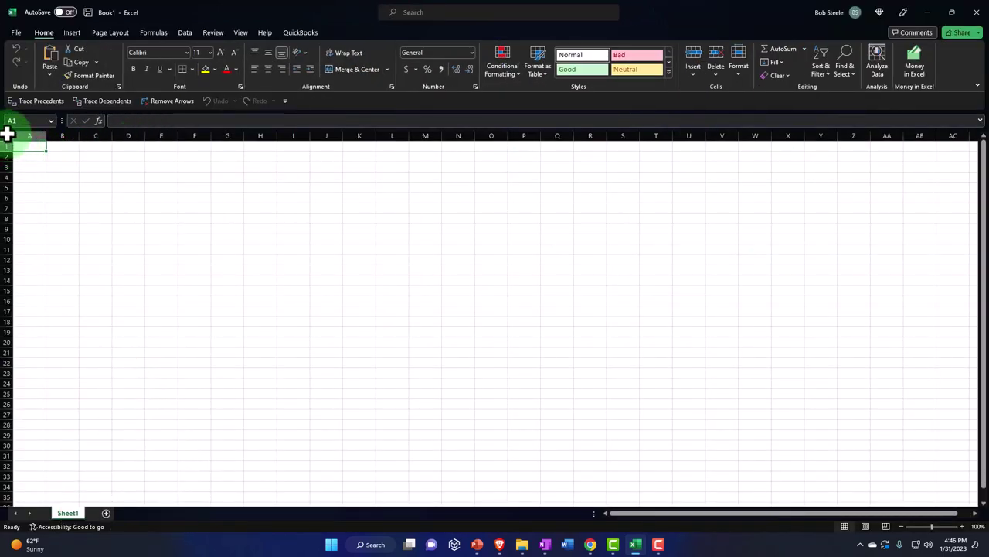
- Format all worksheet cells as Currency with two decimals, no symbol and negative numbers in red parentheses
click(6, 135)
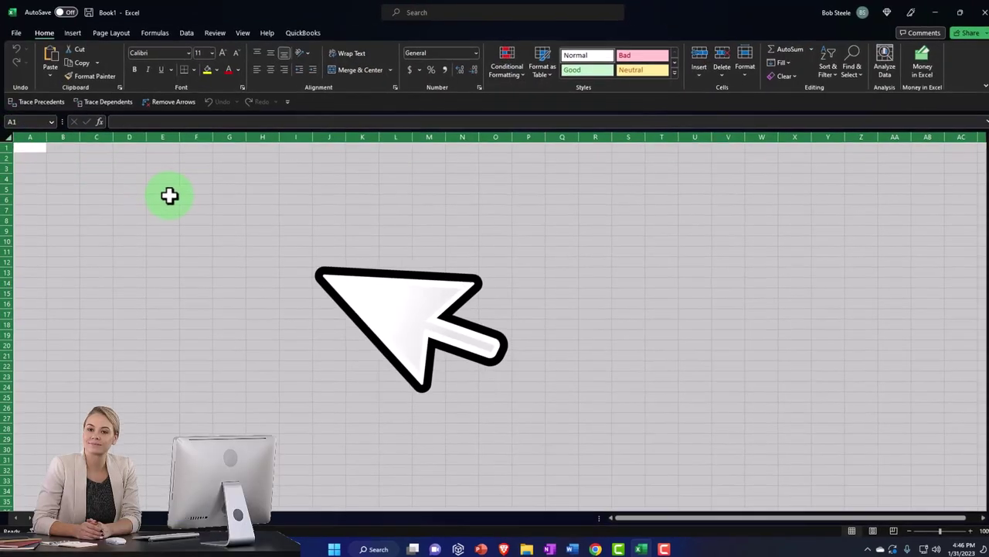
right_click(168, 194)
click(224, 368)
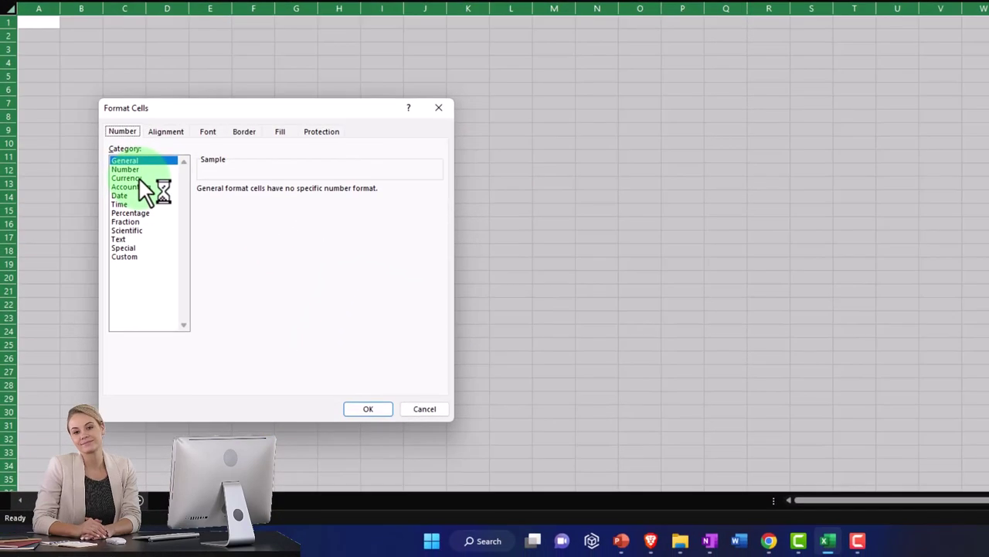
click(126, 219)
click(280, 208)
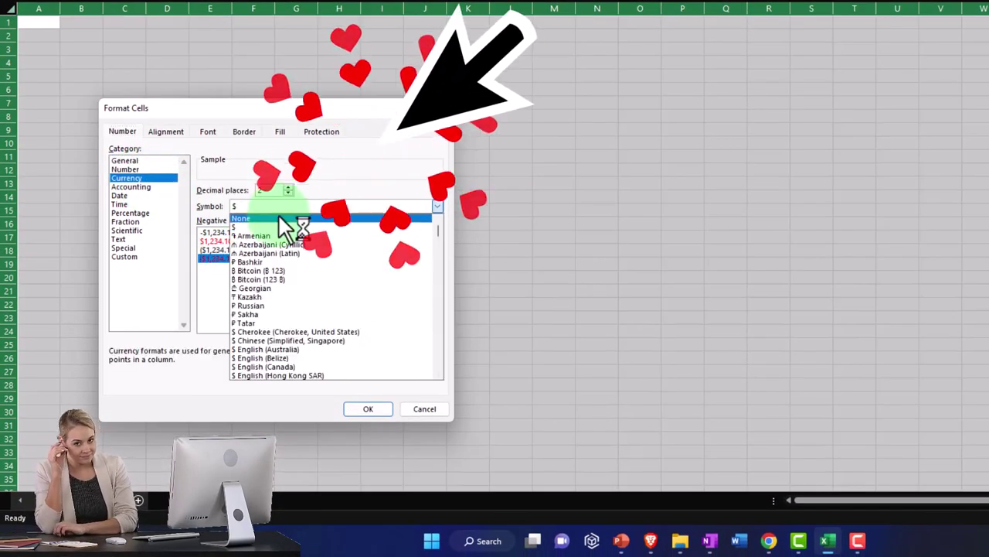
click(291, 216)
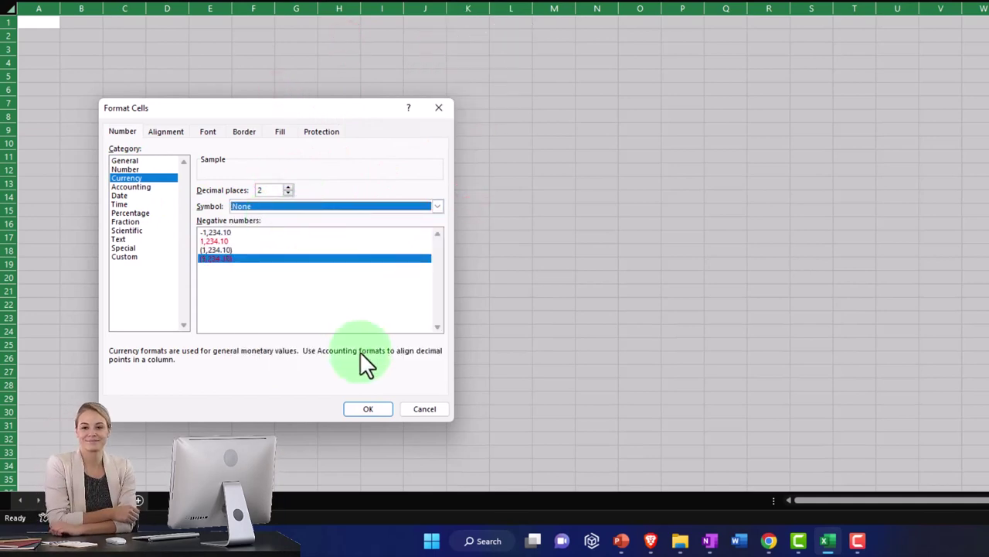
click(367, 407)
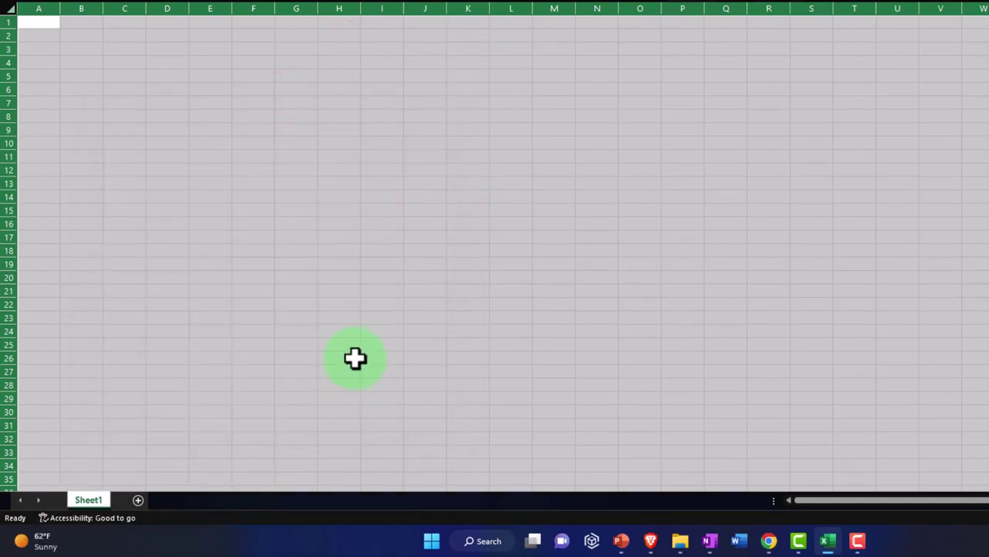
- Widen column A to about twice its default width
scroll(355, 357, up, 2)
scroll(298, 324, up, 5)
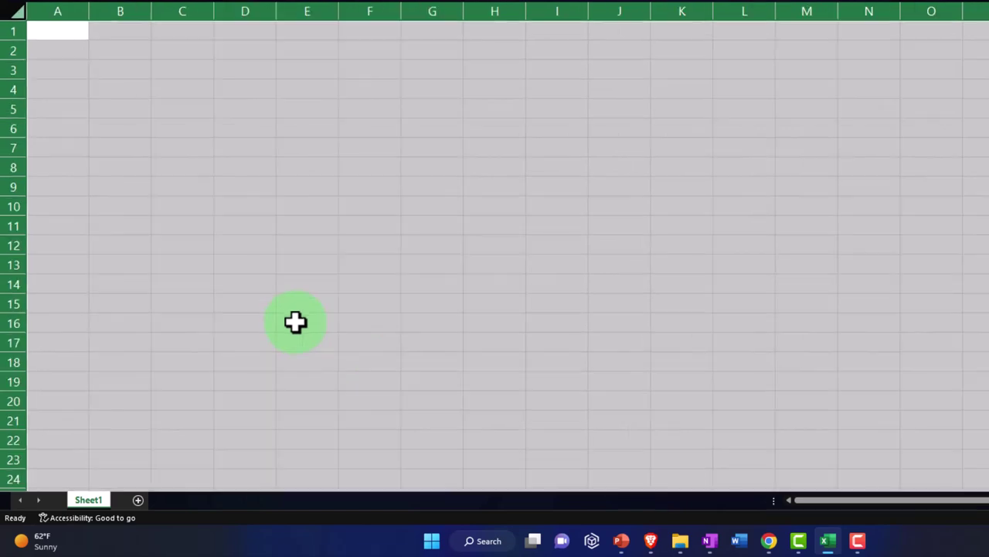
scroll(296, 322, up, 3)
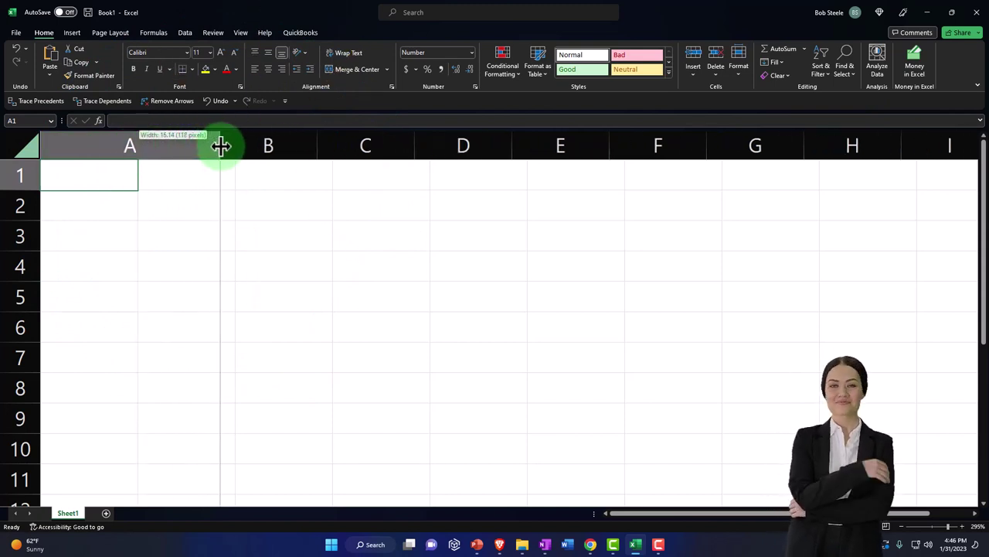
drag(227, 145, 227, 145)
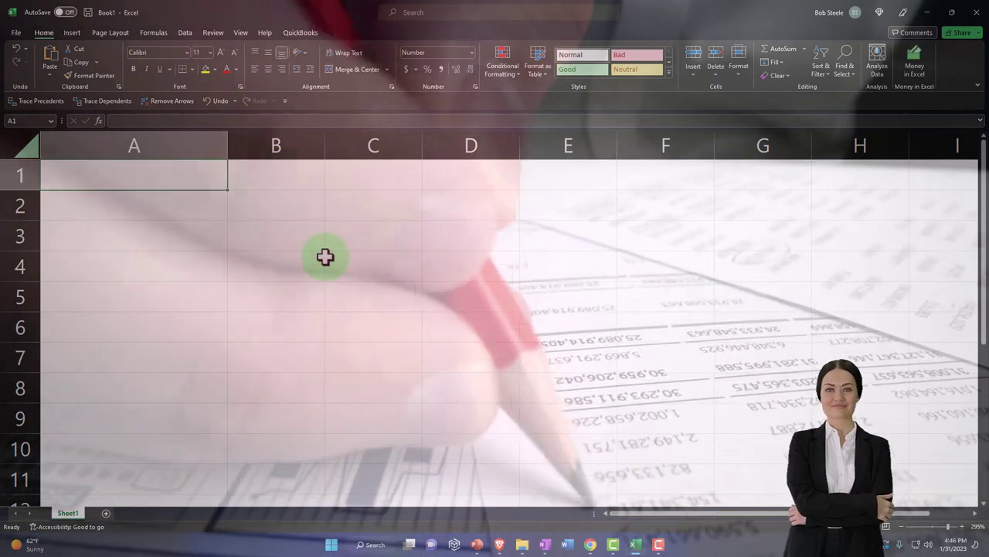
- Label the journal entry accounts with "AR" in cell A1 and "Sales" in cell A2
text(AR)
key(Tab)
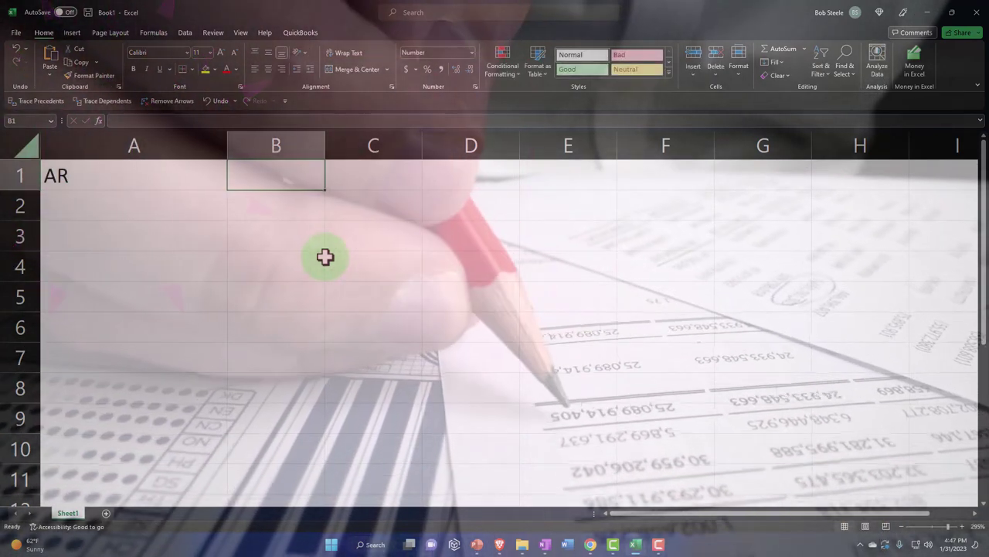
key(Return)
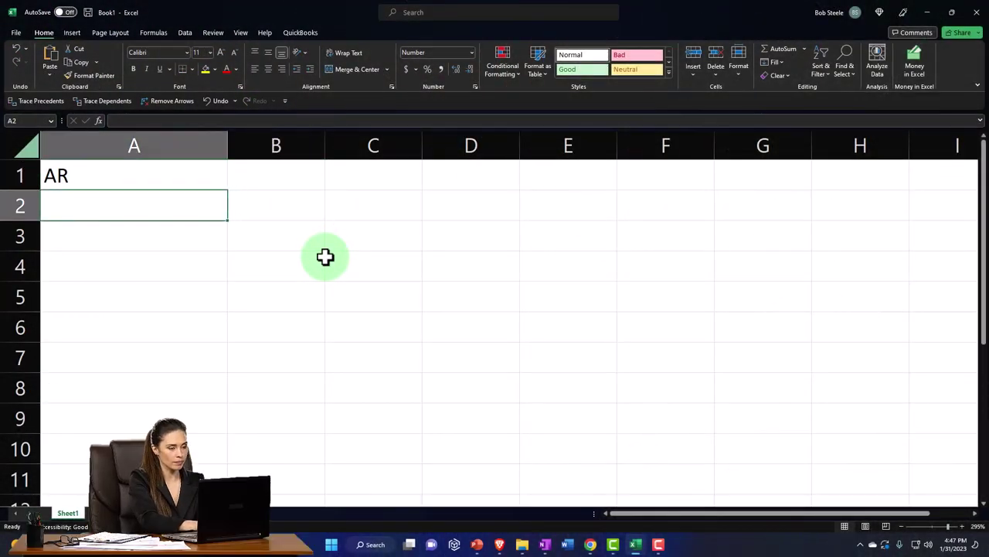
text(Sales)
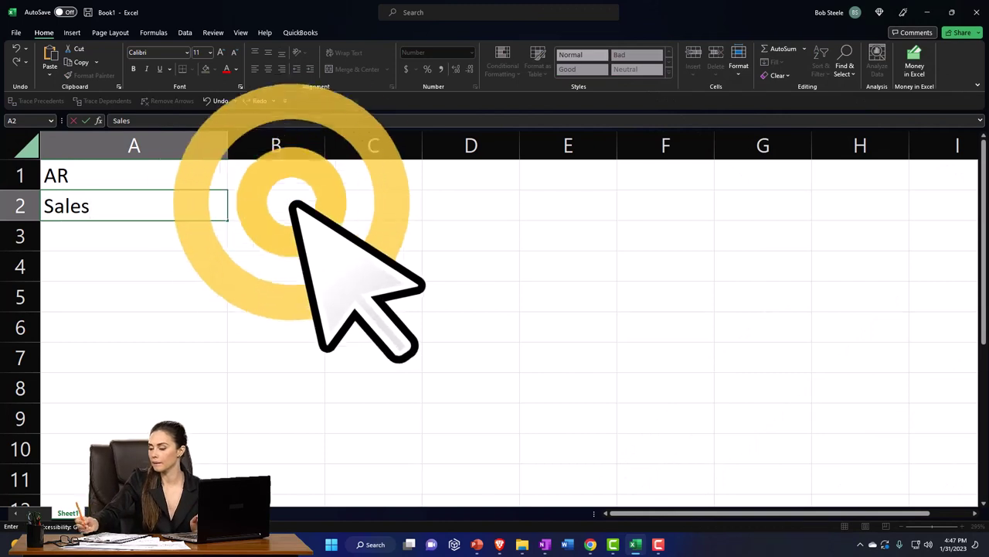
- Enter the sales credit of -500 in cell C2
click(347, 205)
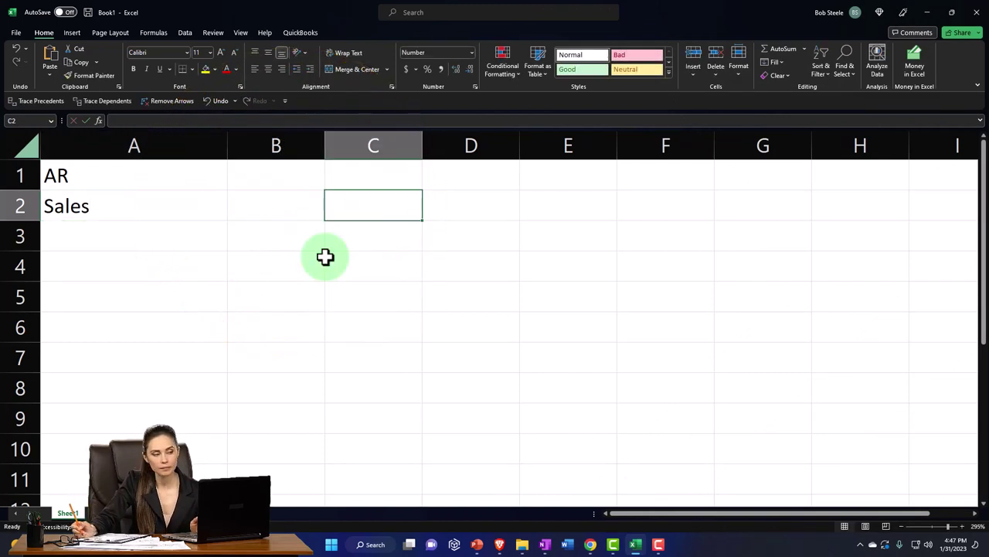
text(-00)
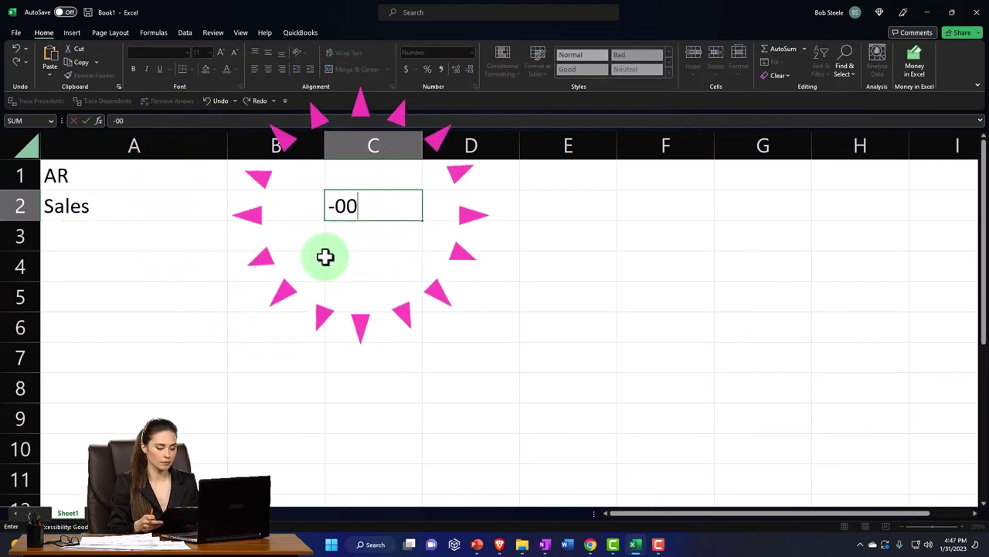
key(BackSpace)
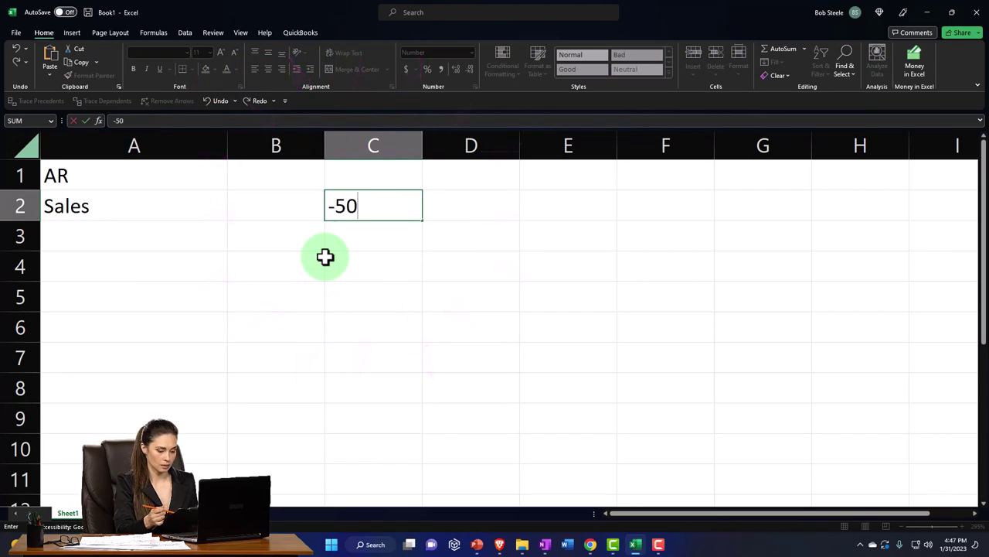
text(0)
key(Return)
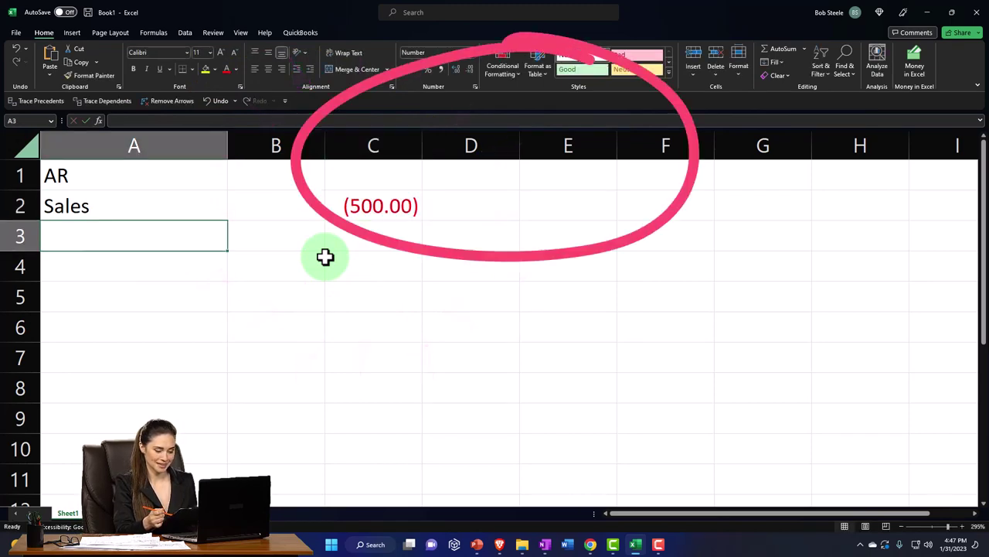
- Make all cells in the worksheet bold
click(23, 147)
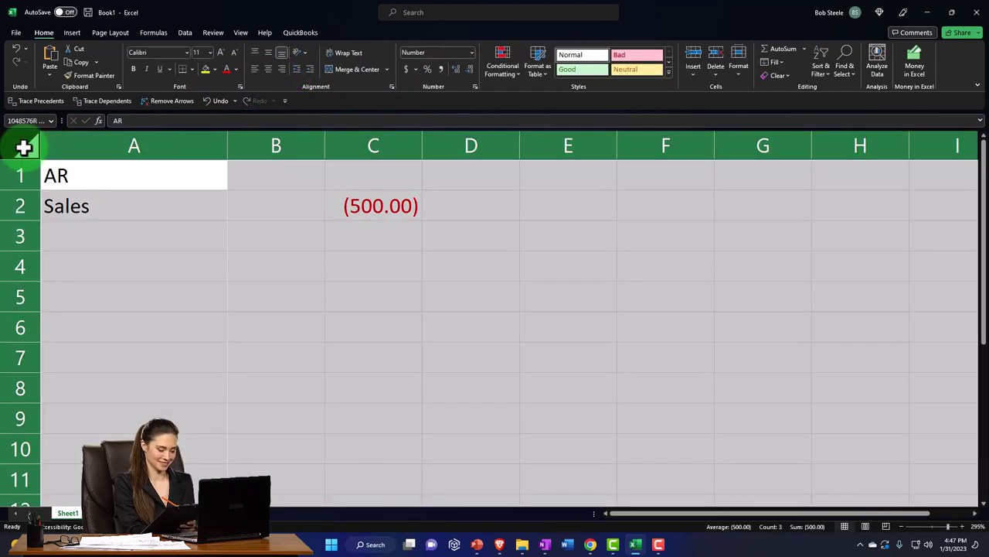
click(133, 69)
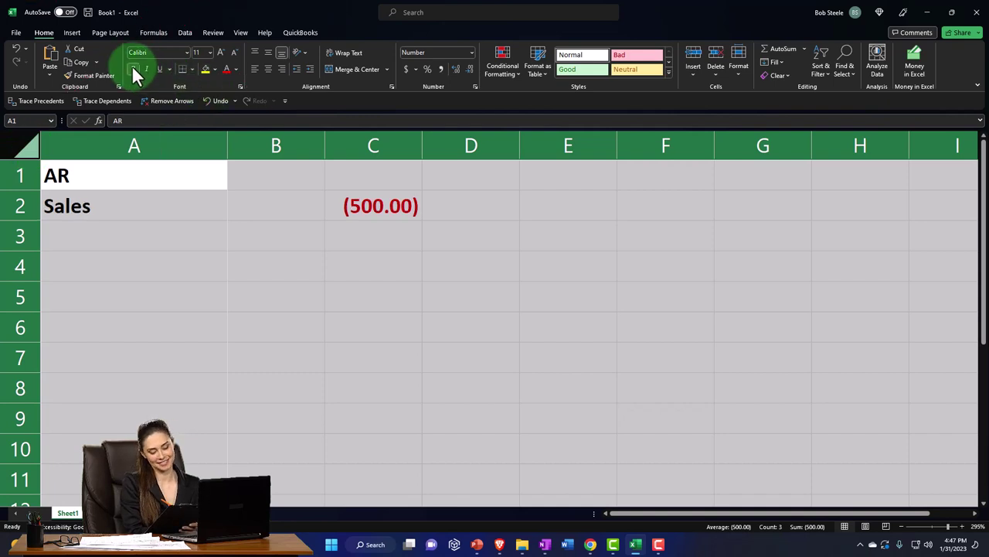
- Label cell A3 "Sales tax payable" and calculate its credit in C3 as the sales amount times 5% with =C2*.05
click(110, 232)
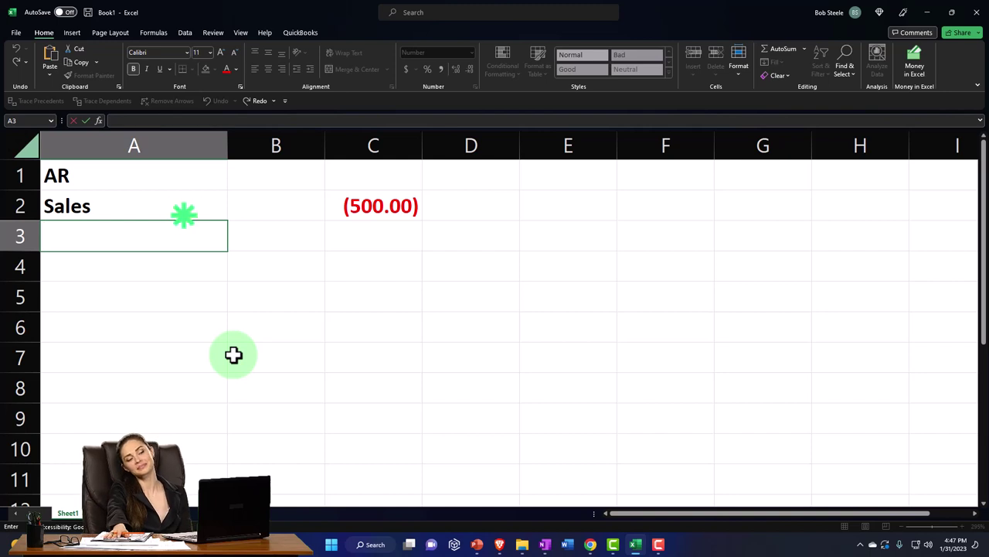
text(Sa)
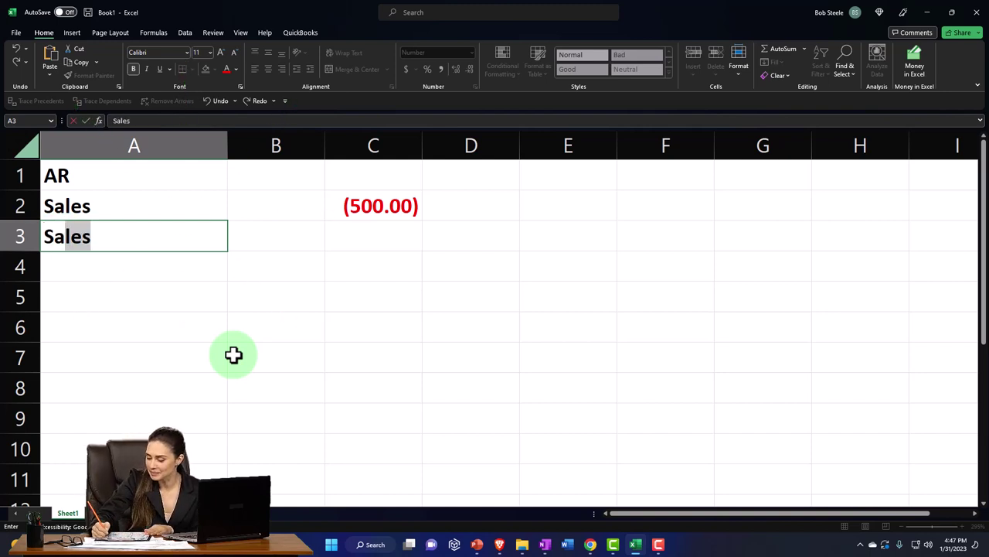
text(les ta)
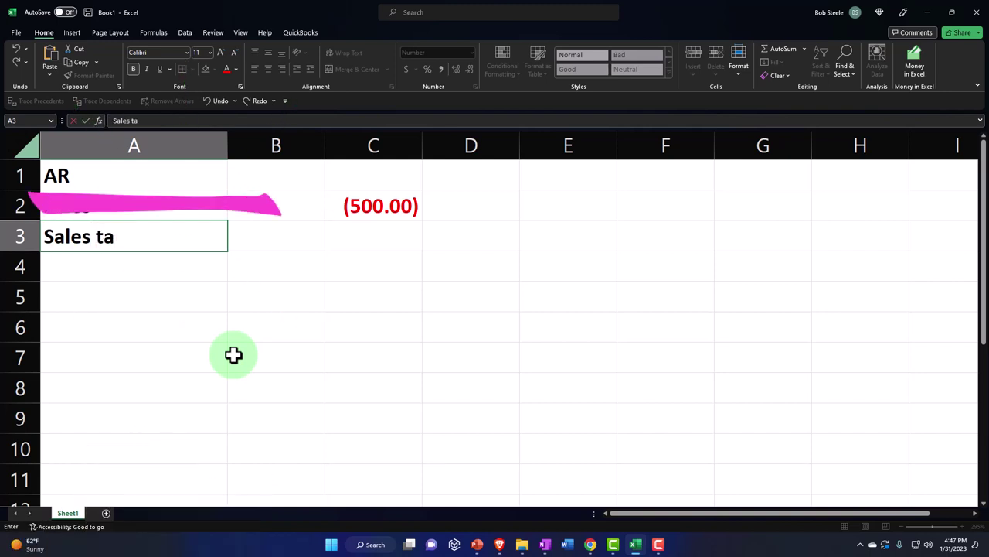
key(Tab)
key(Tab)
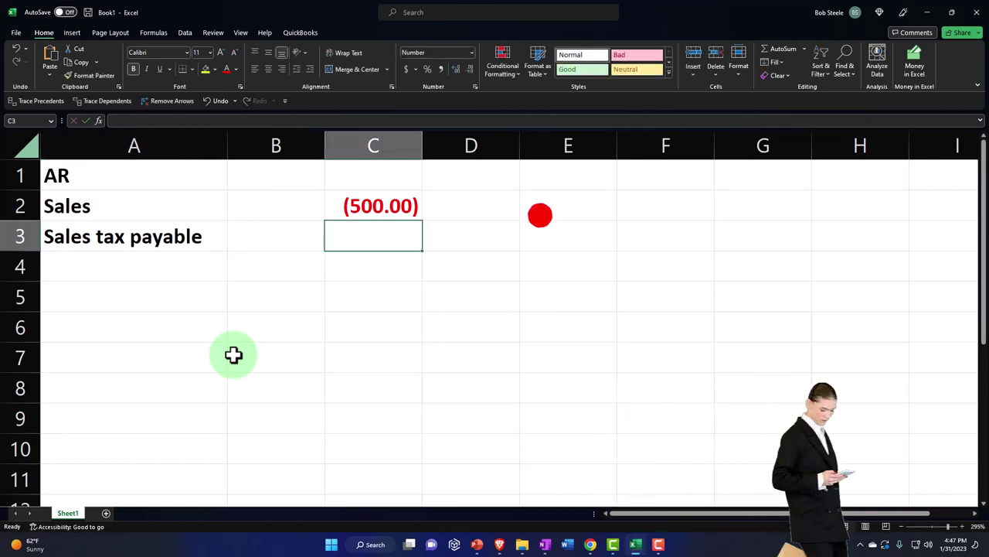
text(=)
key(Up)
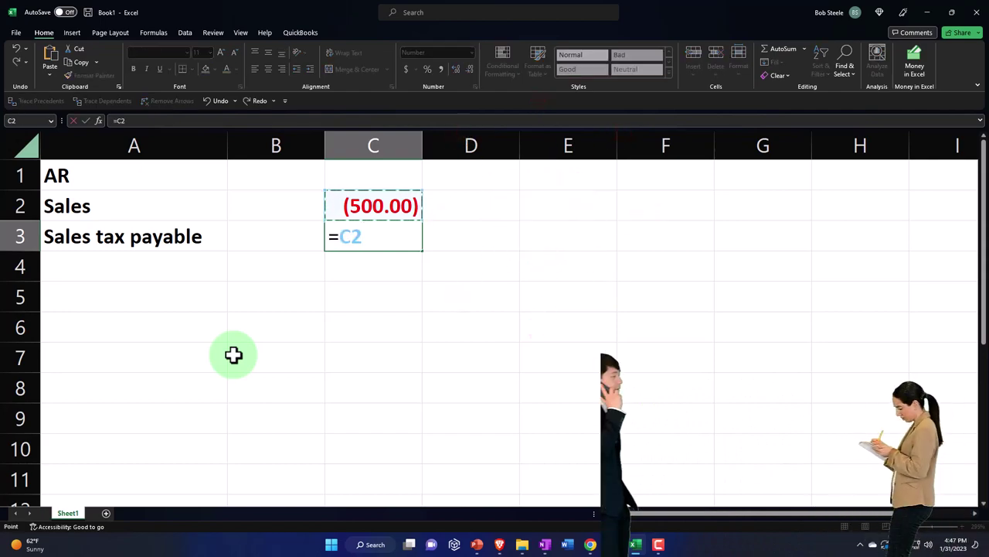
text(*.05)
key(Return)
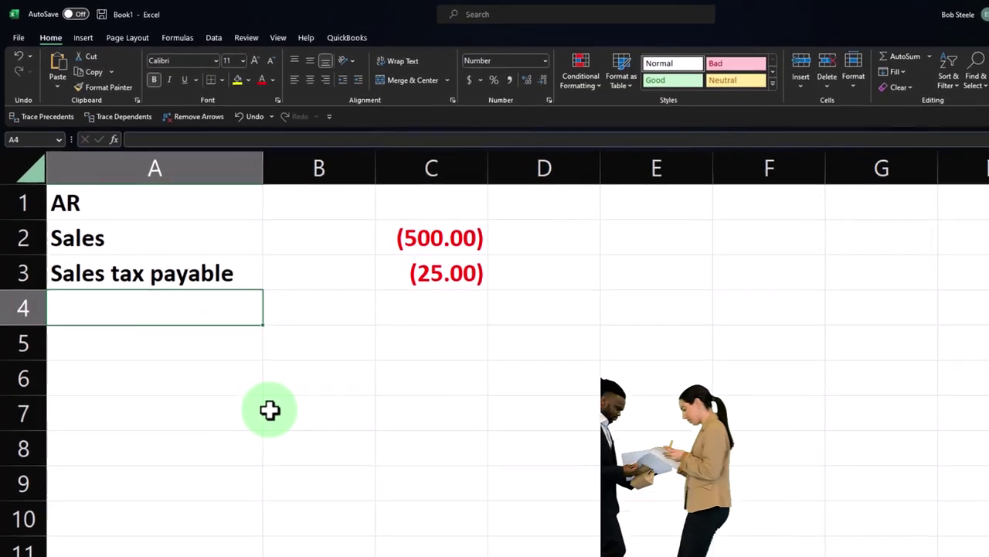
- Calculate the AR debit in cell B1 as the negative sum of B2:C3
key(Up)
key(Up)
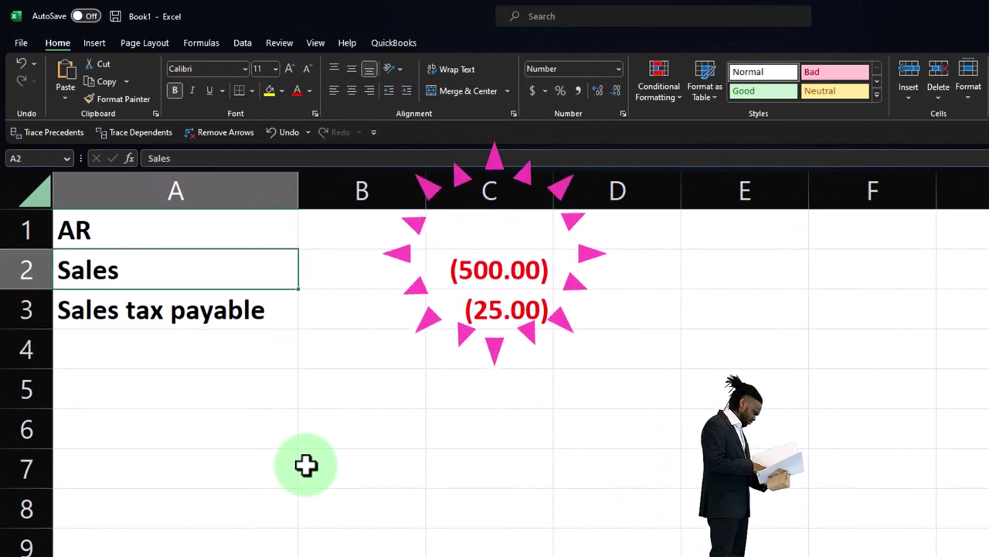
key(Up)
key(Right)
text(-)
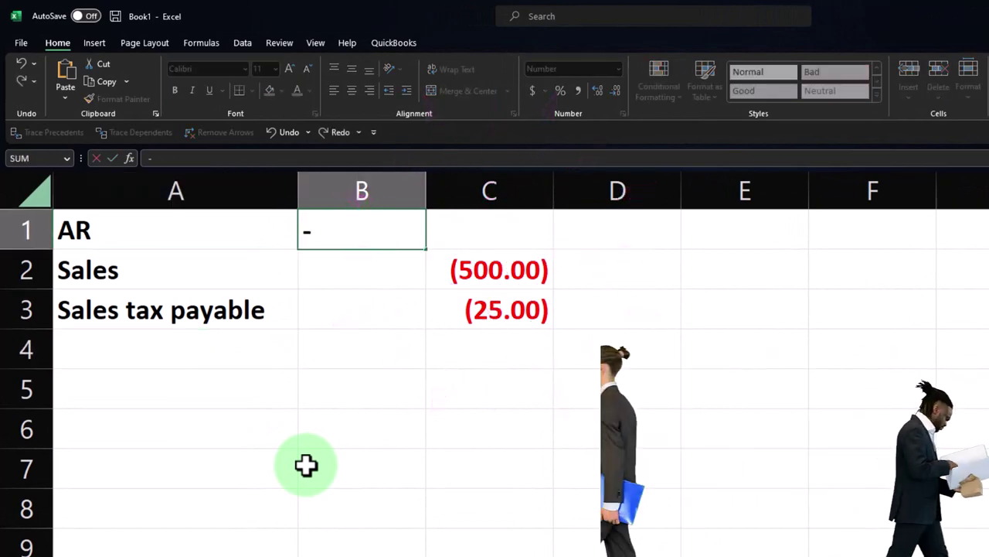
text(sum()
key(Down)
key(shift+Down)
key(shift+Right)
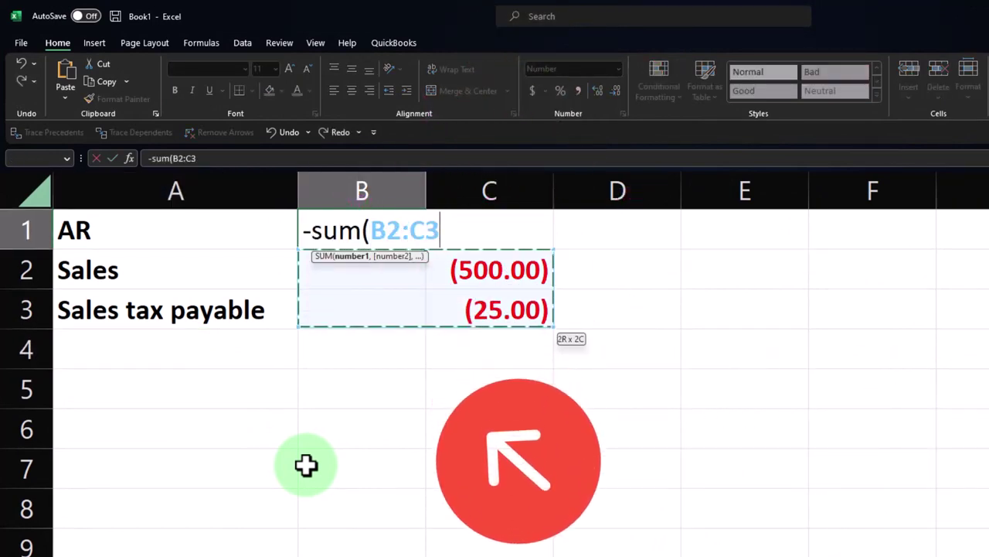
key(Return)
key(Up)
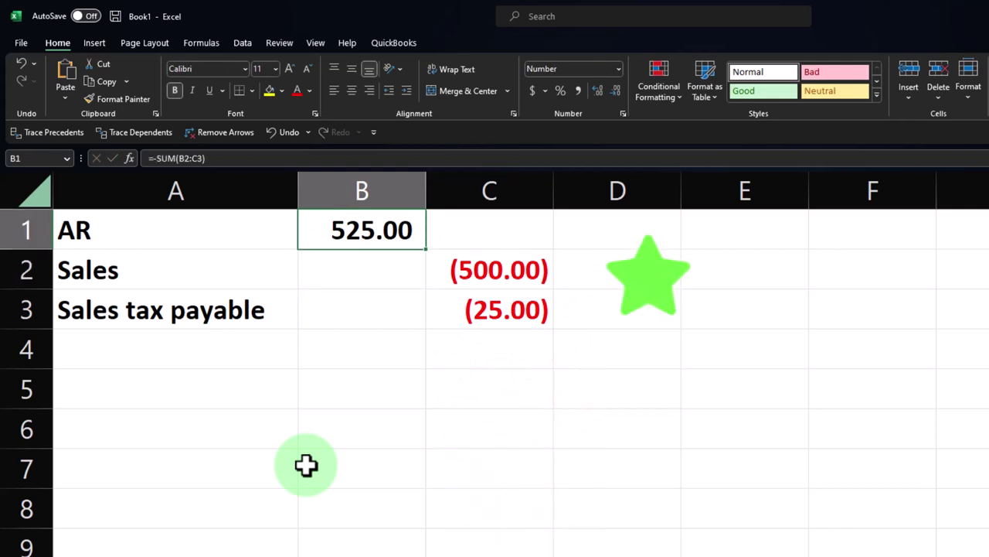
- Start the cost entry with "COGS" in cell A5 and a debit of 400 in cell B5
key(Down)
key(Right)
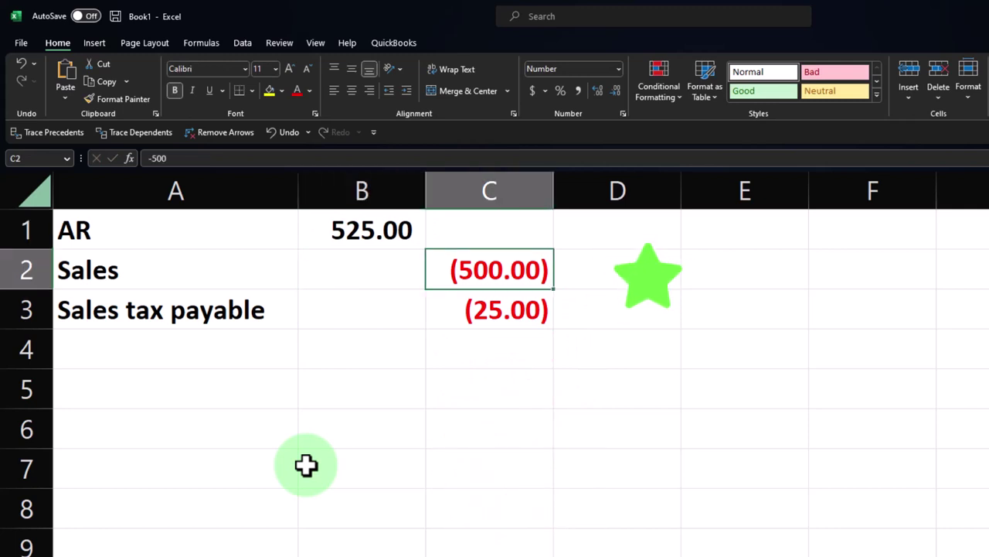
key(Down)
key(Down)
key(Down)
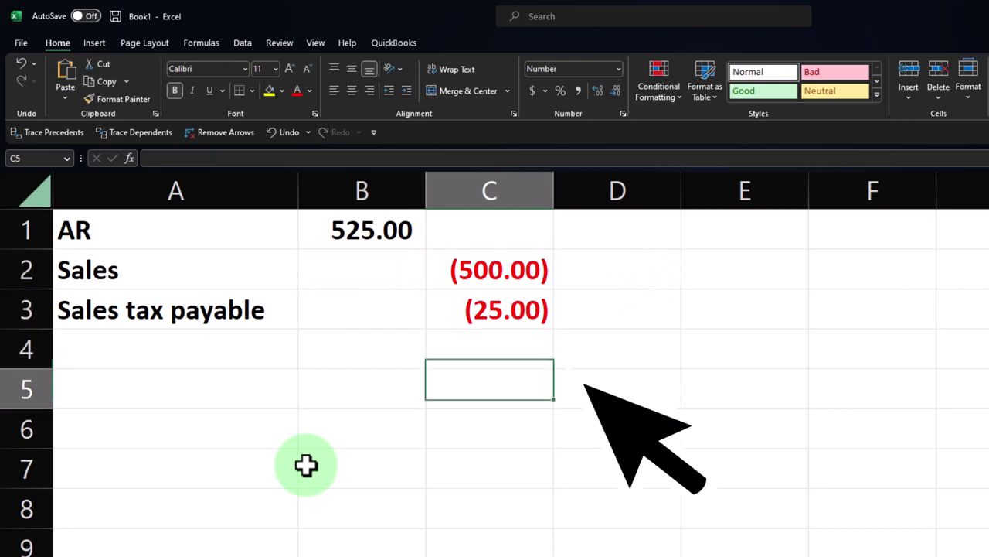
key(Left)
key(Left)
text(COS)
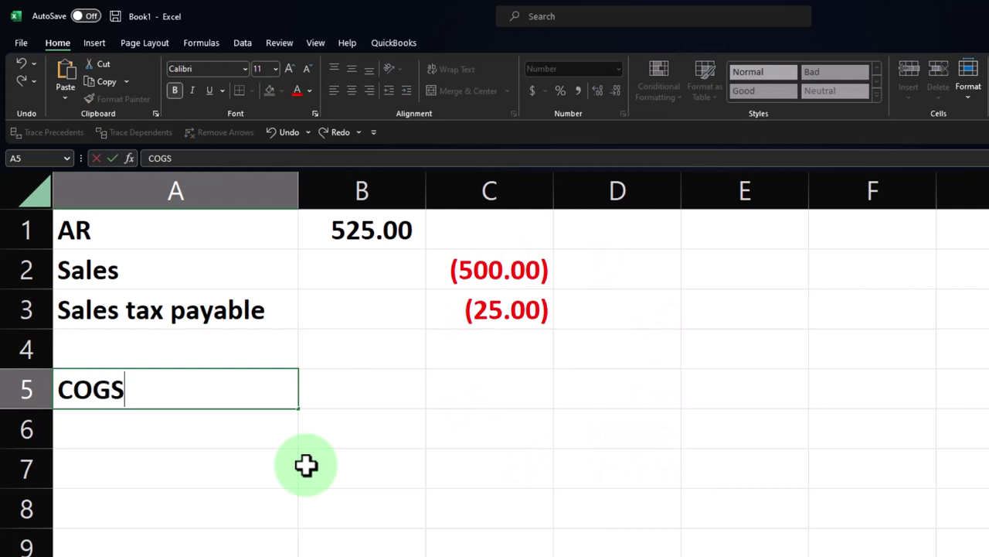
key(Tab)
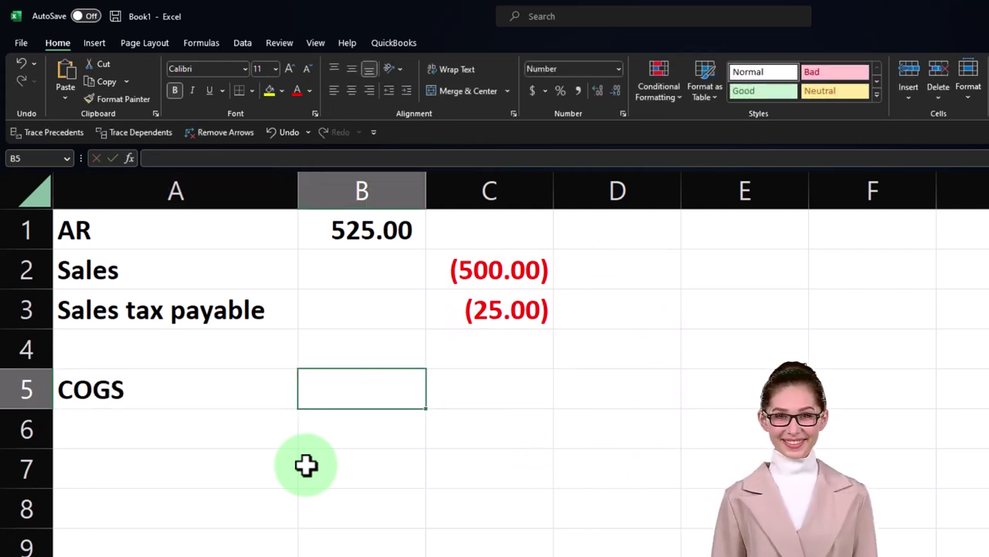
text(400)
key(Return)
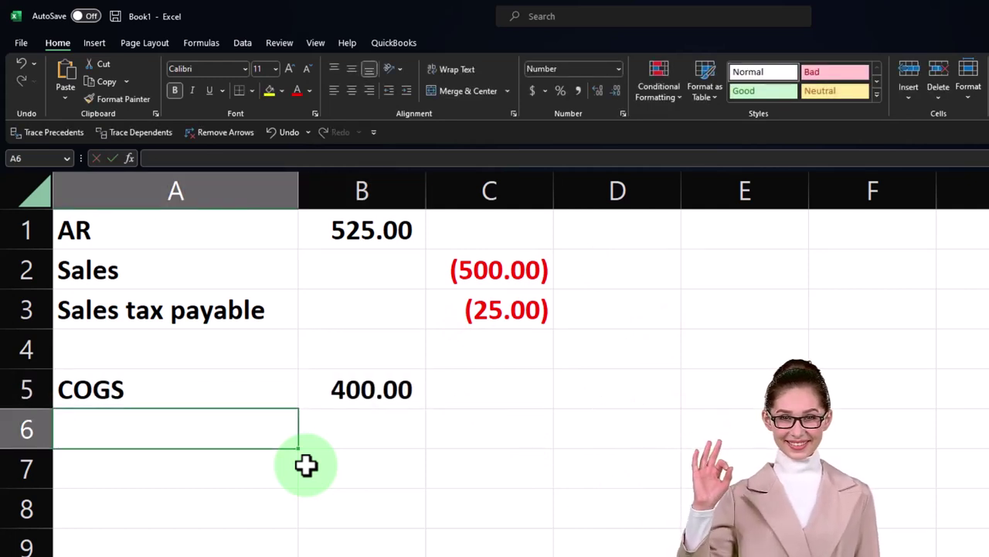
- Label cell A6 "Inventory" and credit it in C6 with the negative of the COGS amount, -B5
text(Invento)
key(BackSpace)
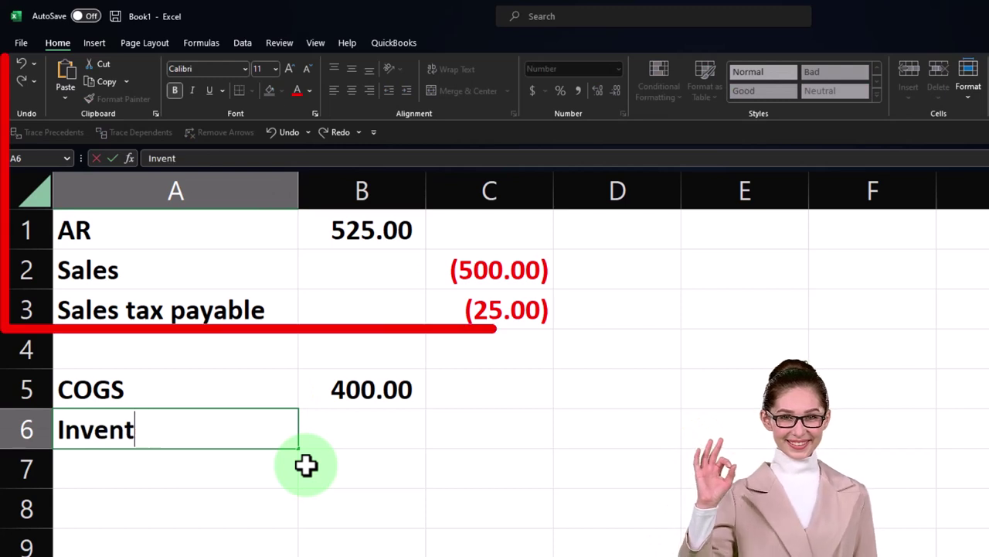
key(BackSpace)
text(tory)
key(Tab)
key(Tab)
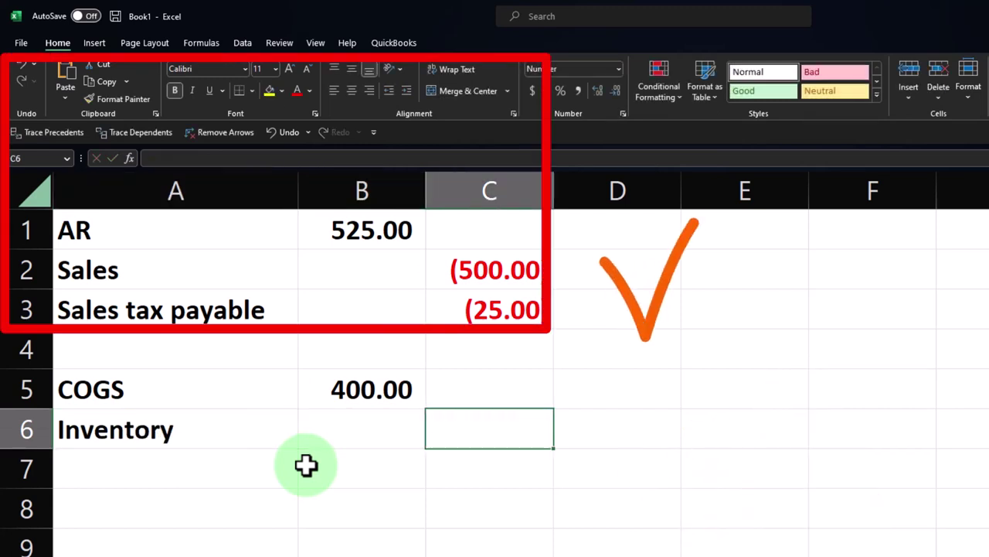
text(-B5)
key(Return)
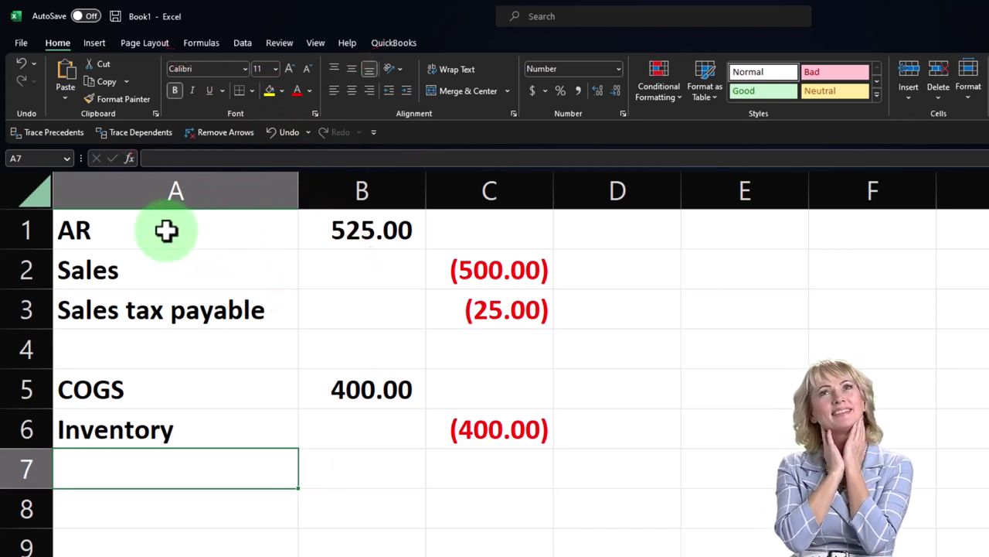
drag(166, 230, 338, 229)
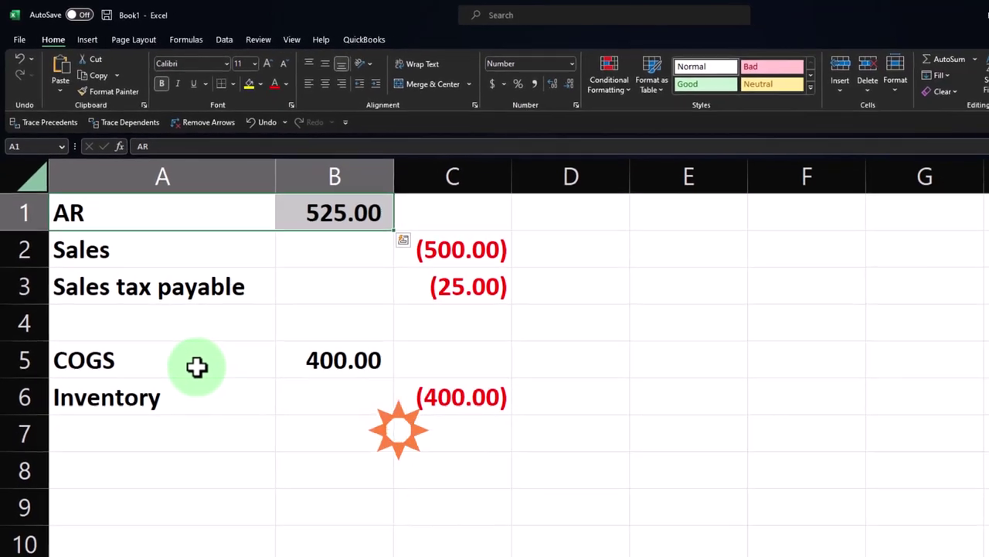
drag(172, 397, 418, 394)
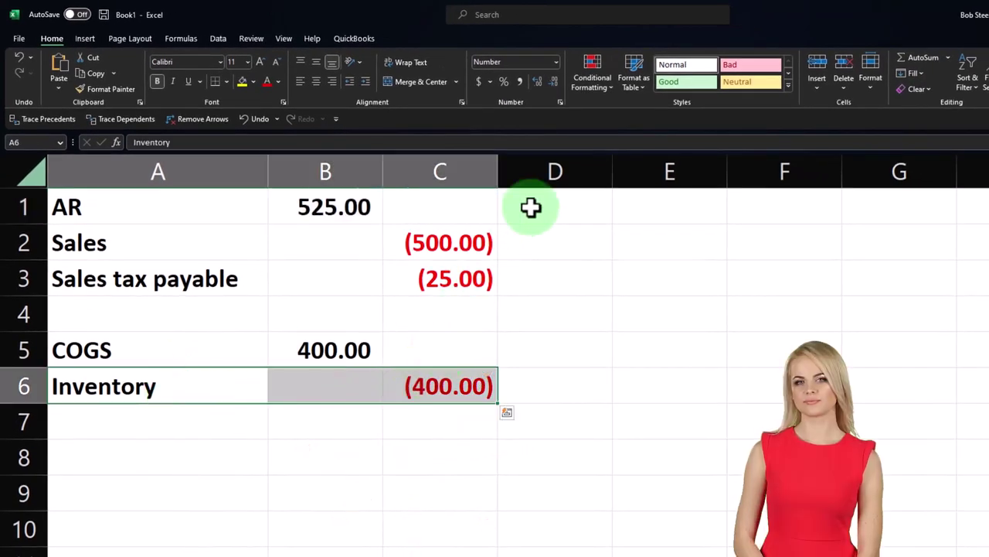
- Note the customer as "Anderston" in cell E1, in line with the AR amount
click(642, 199)
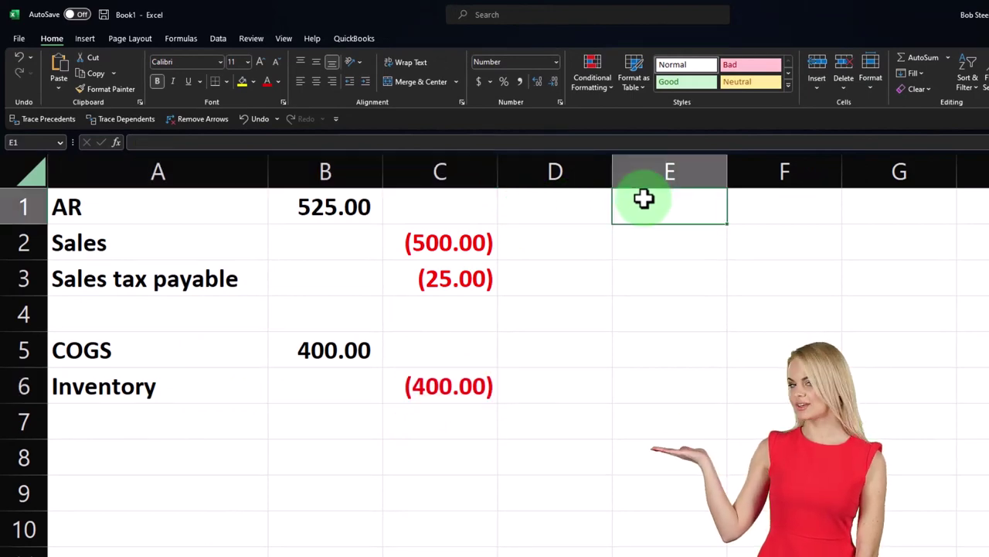
text(Anderston)
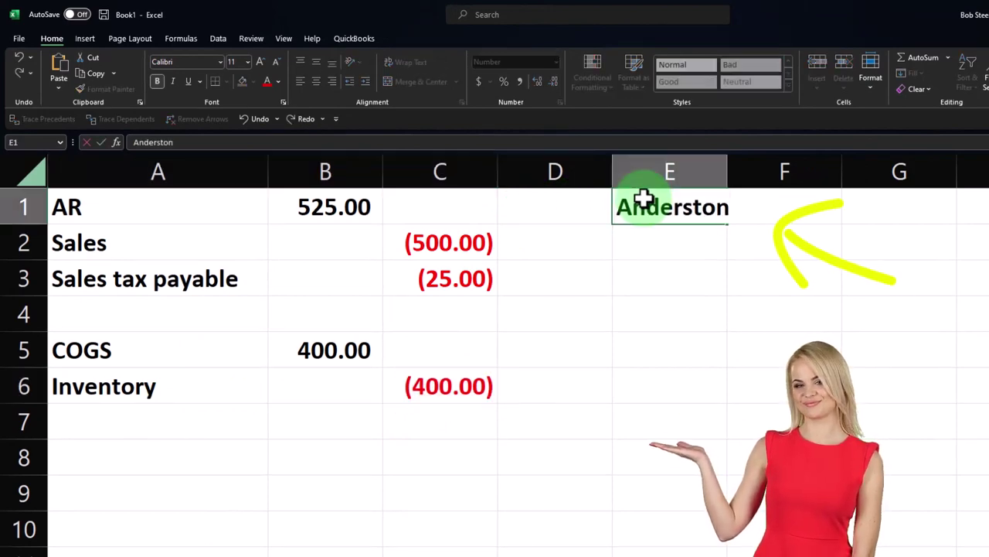
key(Return)
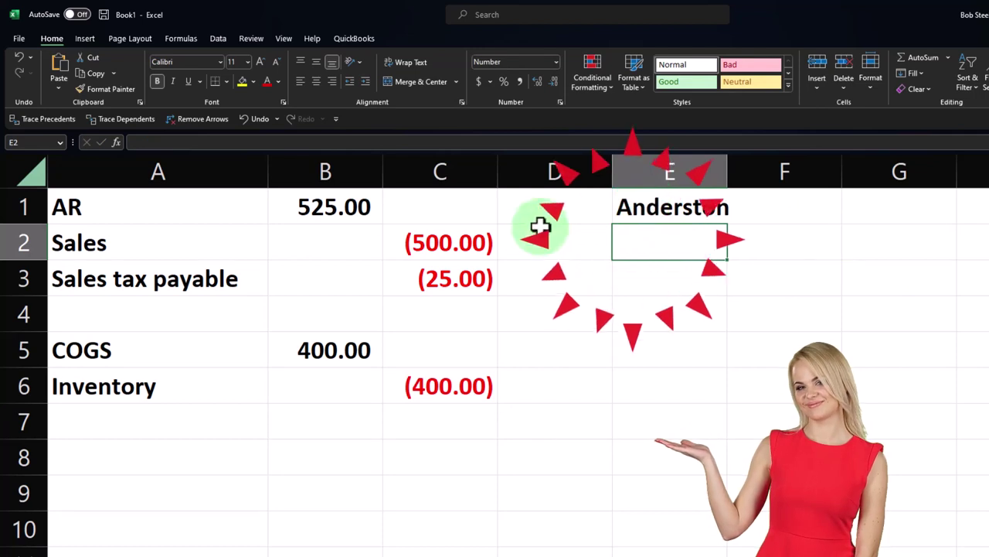
- Review the AR line with its customer note, the inventory and sales credits, and the sales tax payable formula
click(240, 218)
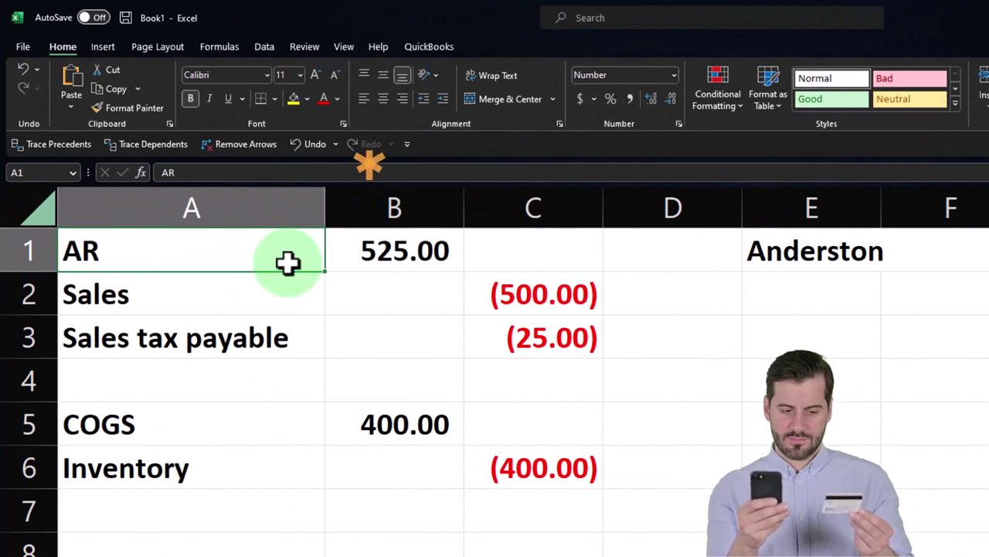
key(Right)
key(Right)
key(Right)
key(Right)
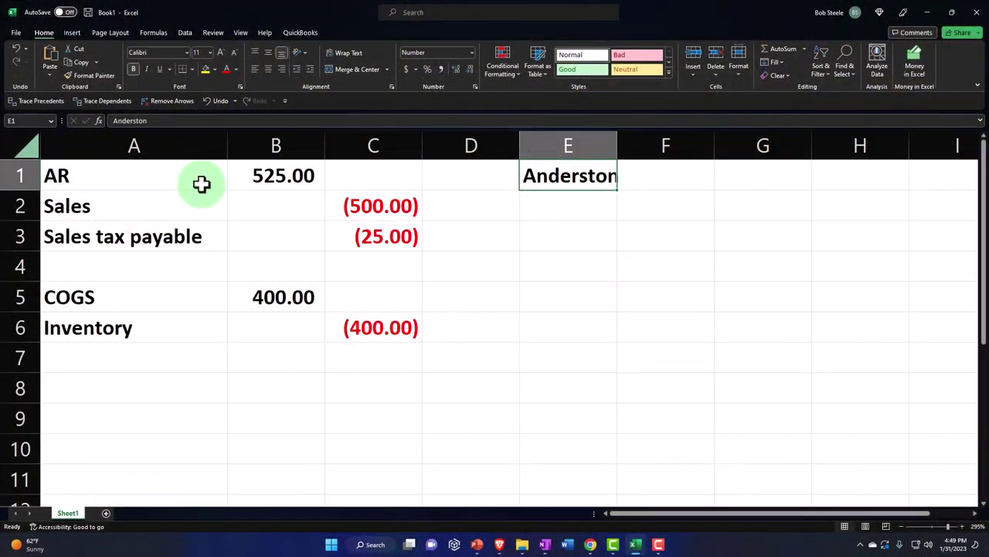
key(Down)
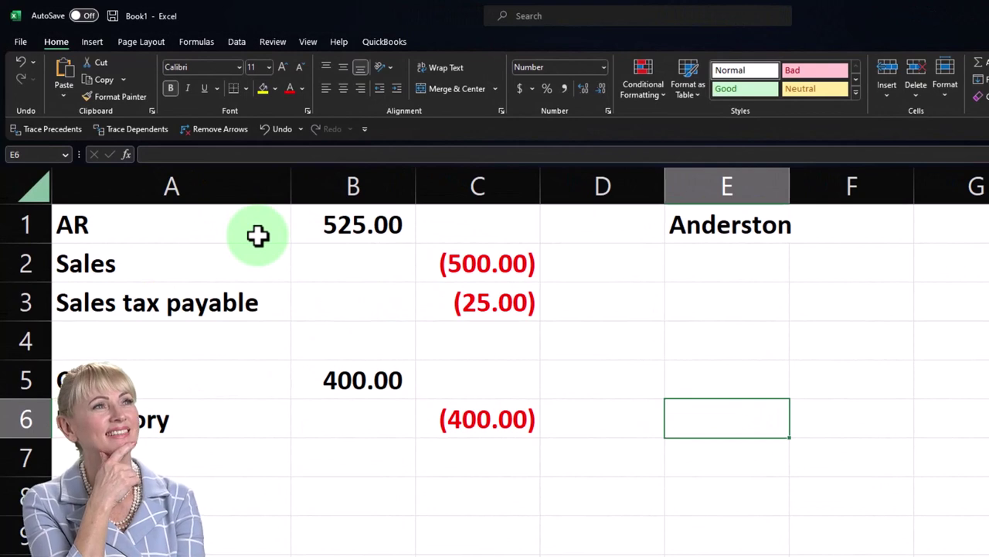
key(Left)
key(Left)
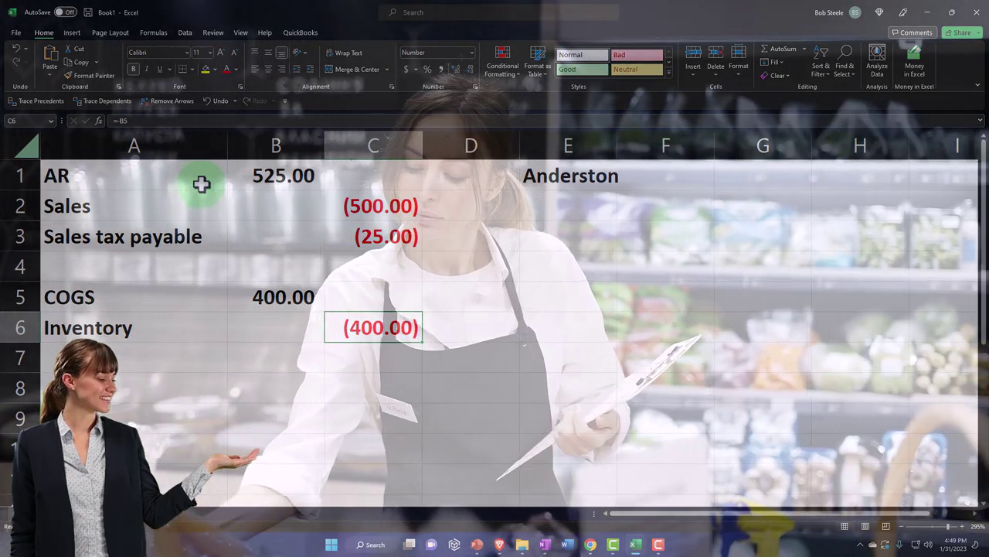
key(Up)
key(Up)
key(Up)
key(Up)
key(Up)
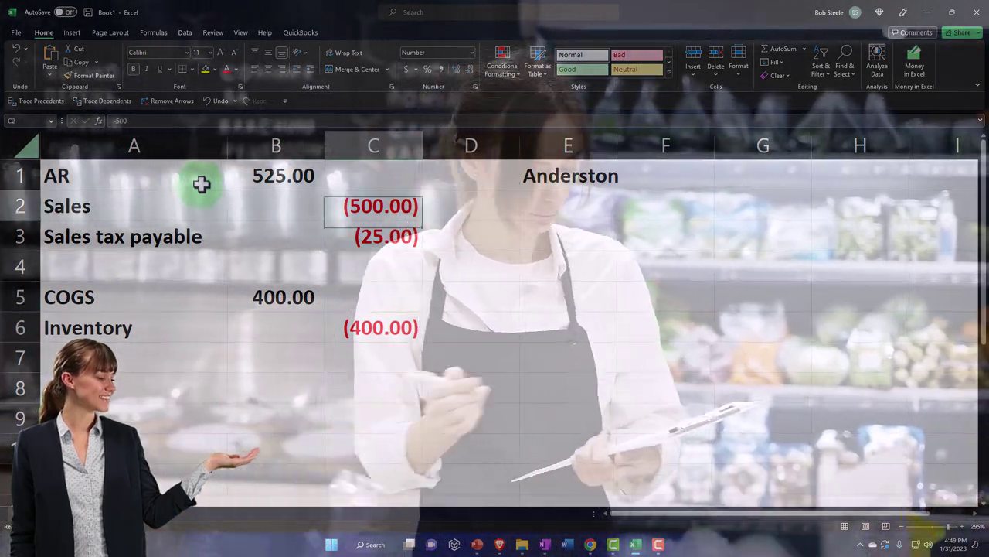
key(Right)
key(Right)
key(Down)
key(Down)
key(Down)
key(Down)
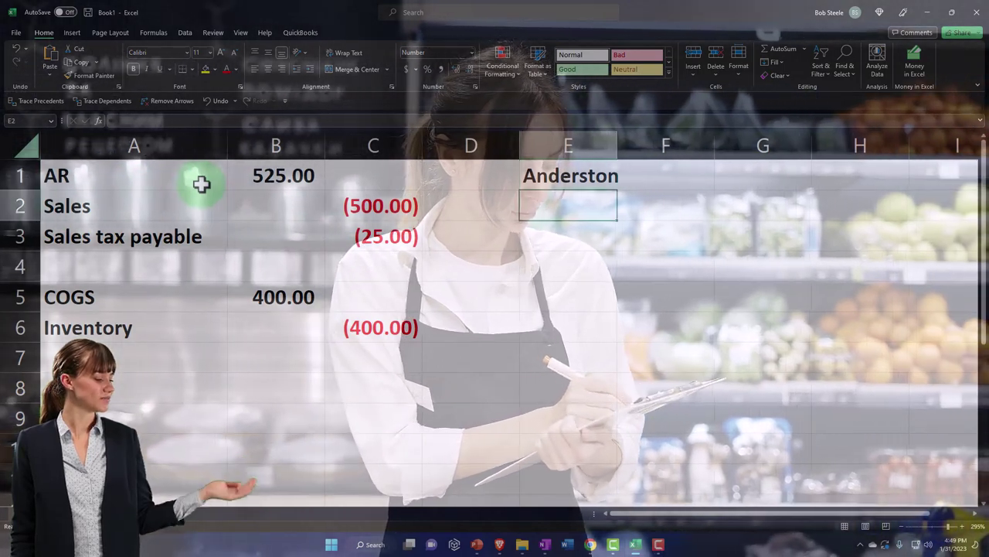
key(Down)
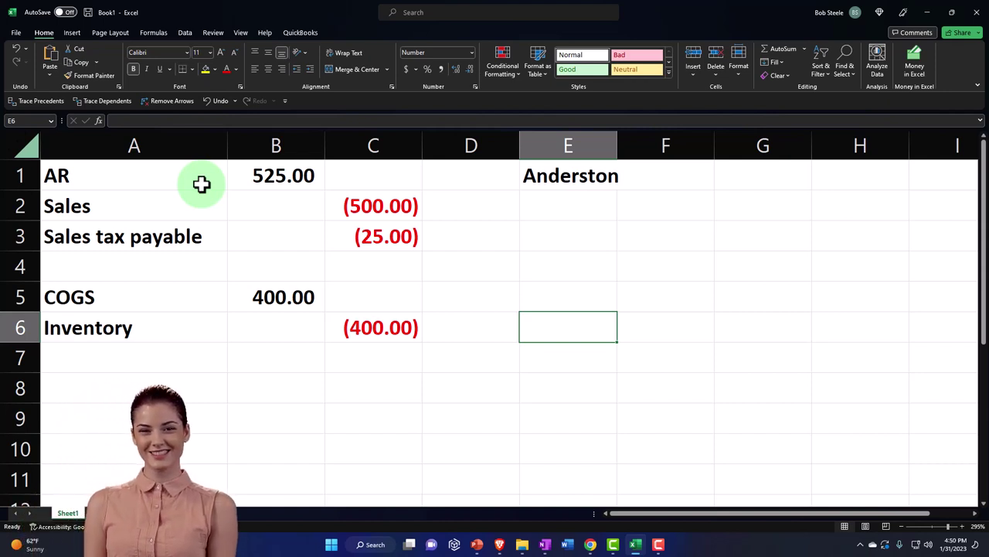
key(Up)
key(Up)
key(Up)
key(Left)
key(Left)
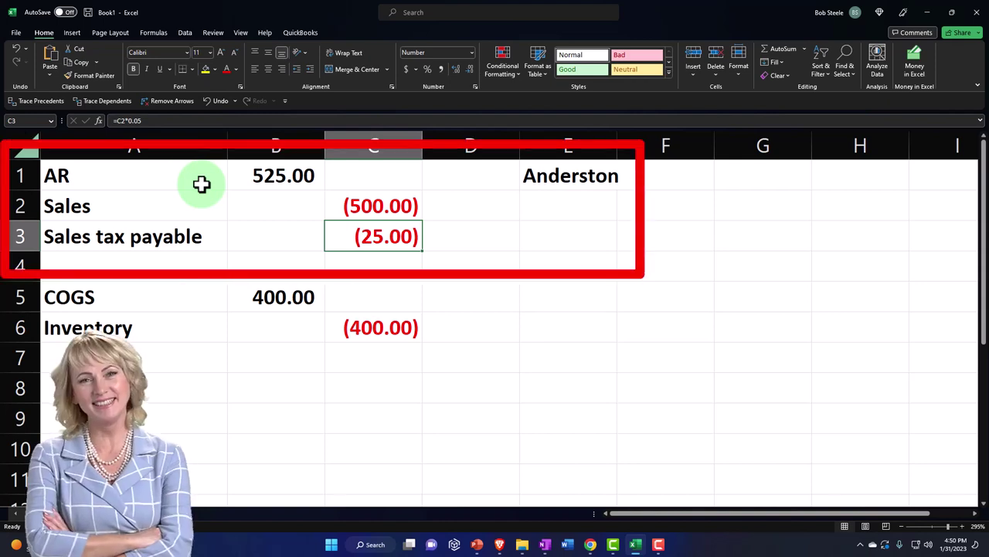
key(Right)
key(Right)
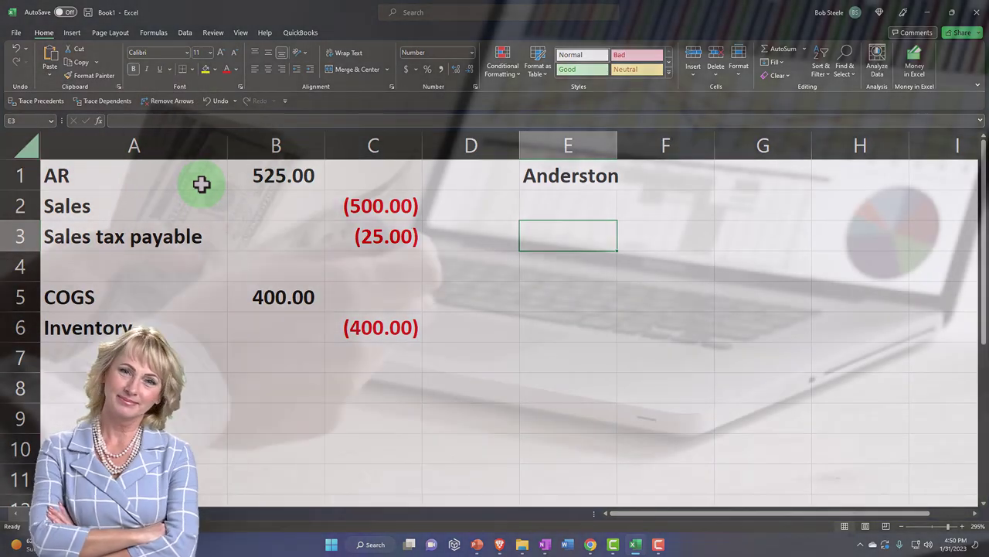
key(Left)
key(Left)
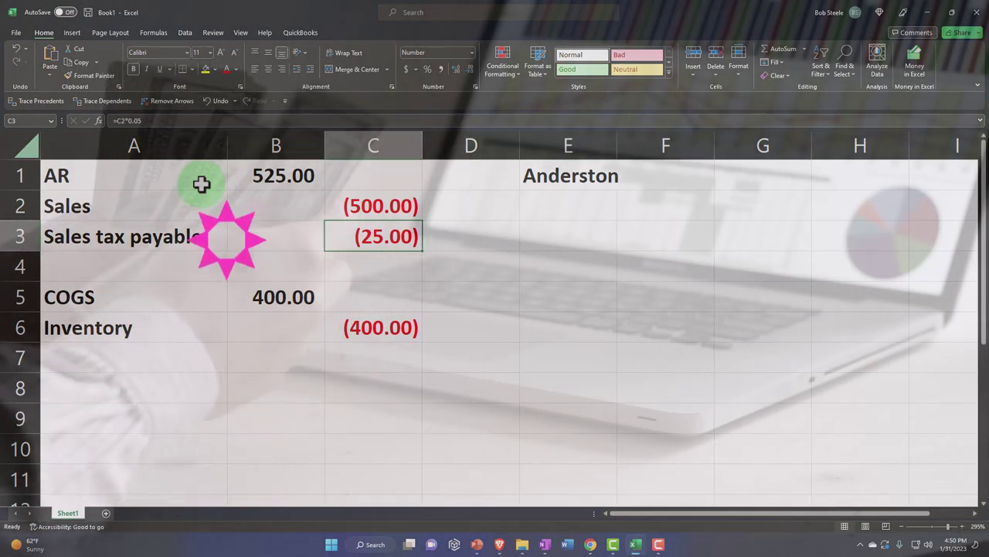
- Switch to QuickBooks, close the invoice, and go back from the sales transaction report to the Profit and Loss report
key(Right)
key(Right)
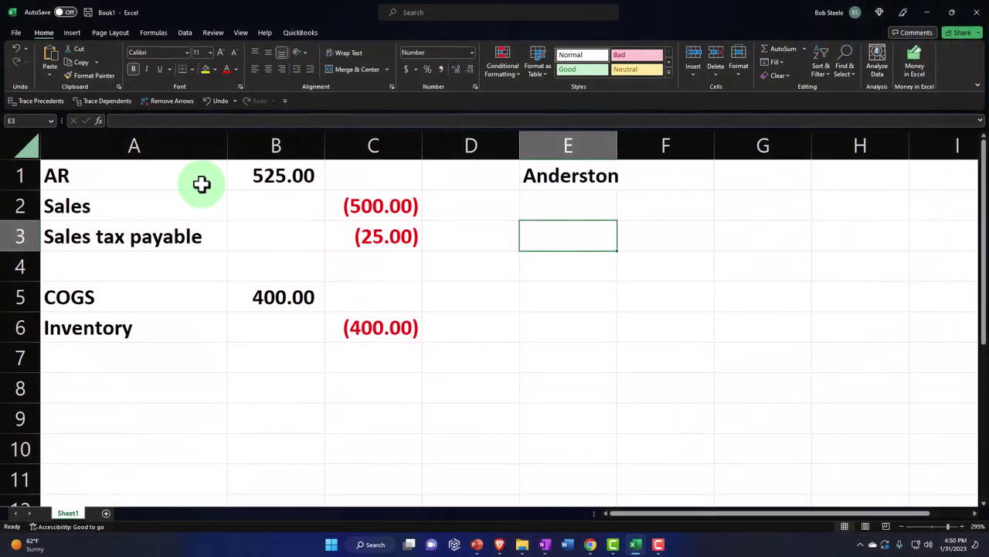
click(635, 545)
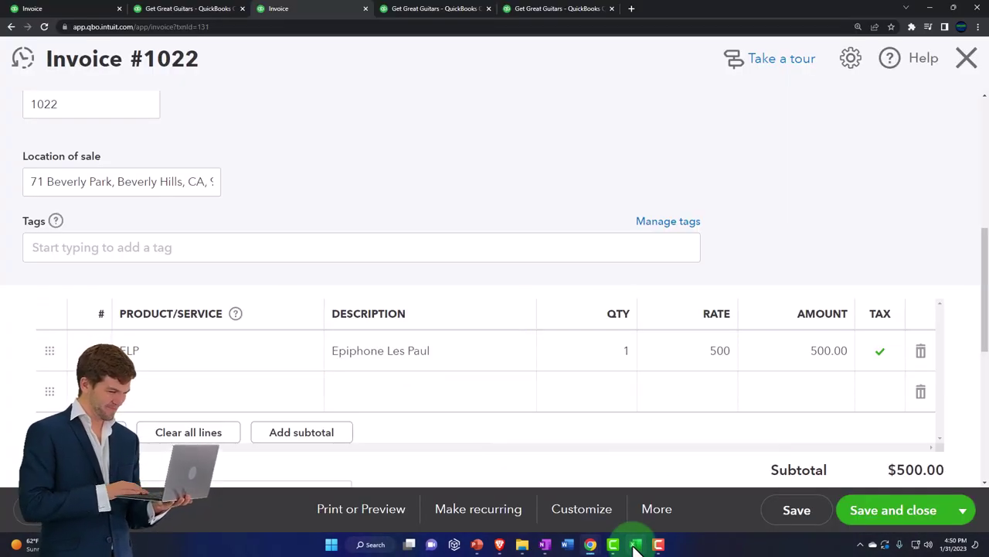
click(966, 68)
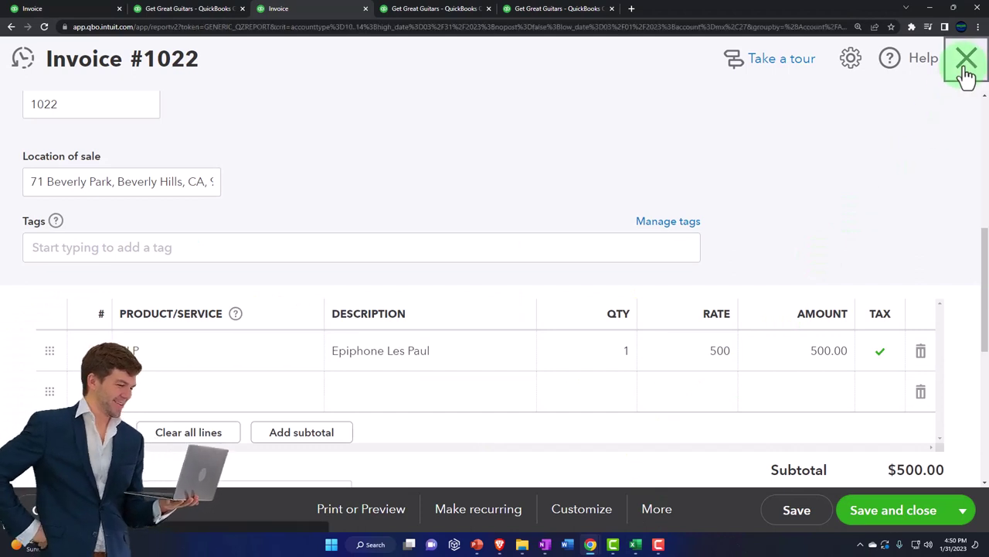
scroll(232, 159, up, 1)
scroll(232, 158, right, 1)
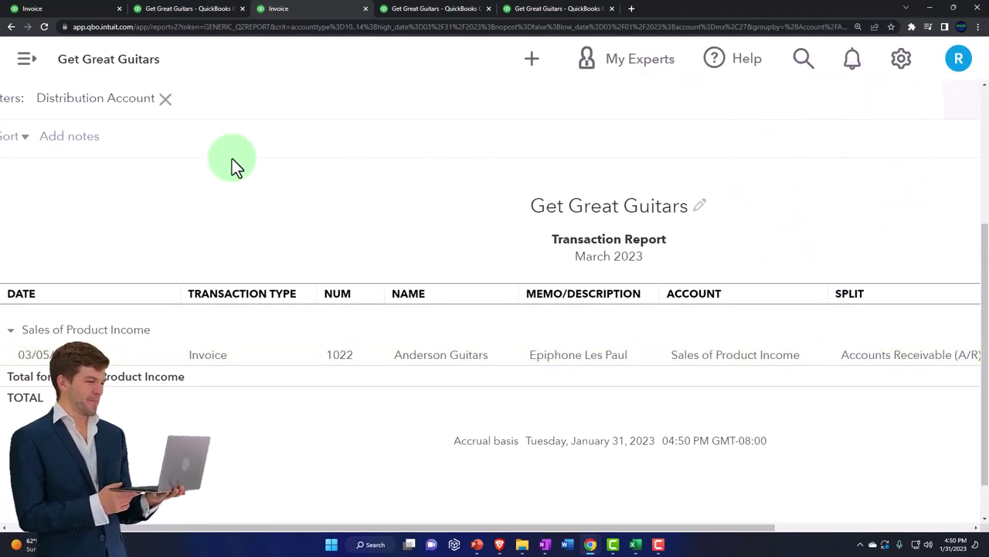
scroll(168, 166, up, 3)
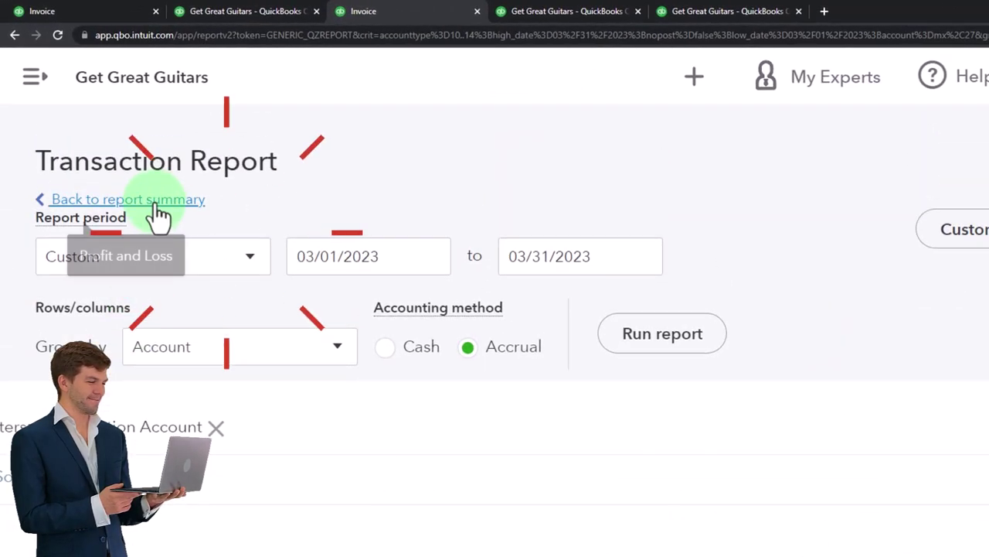
click(157, 207)
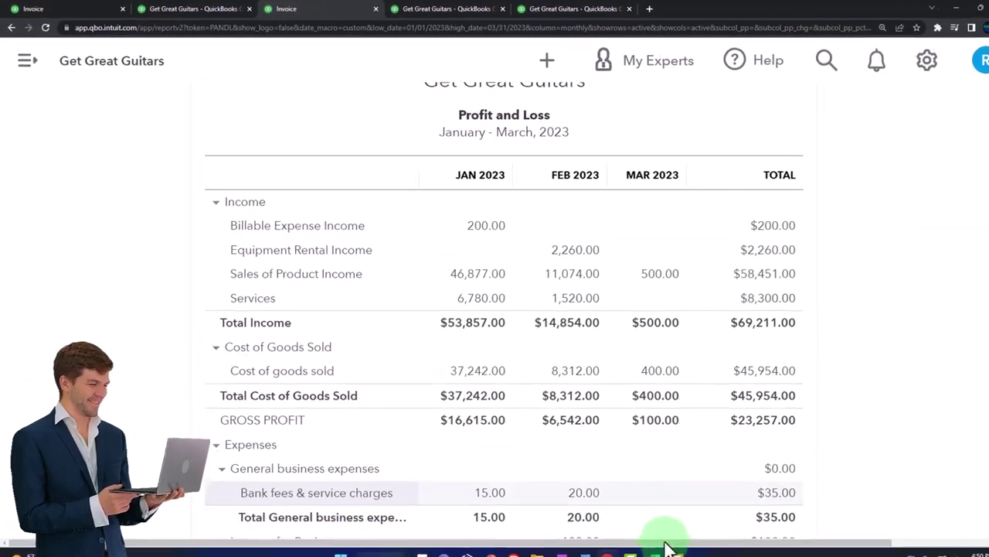
- Check the entry laid out in Excel, and open a new journal entry in QuickBooks
click(663, 547)
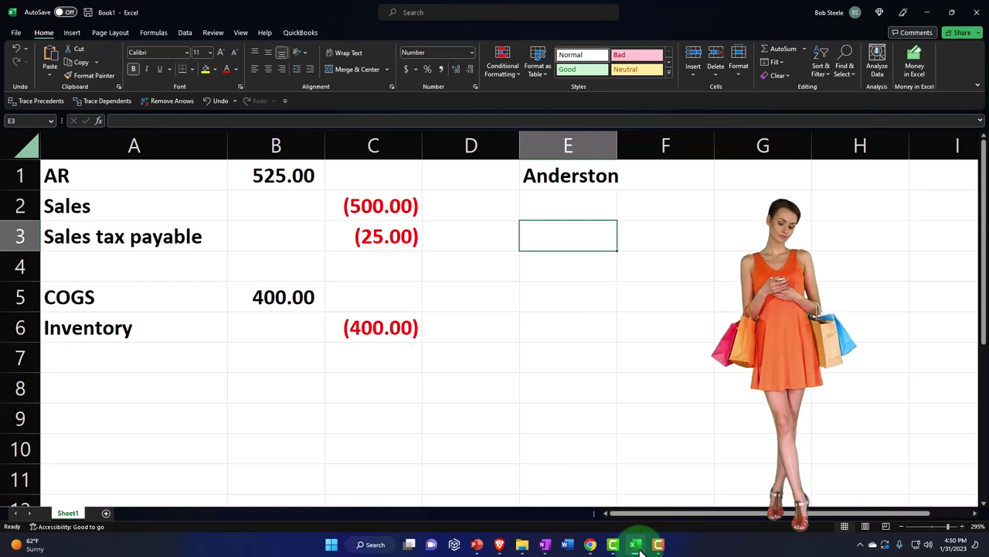
click(640, 550)
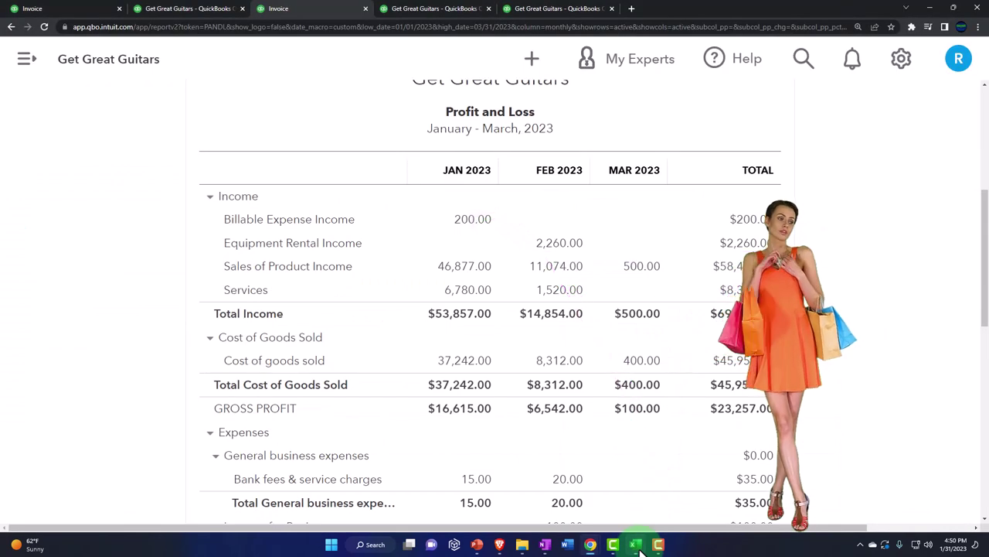
click(75, 10)
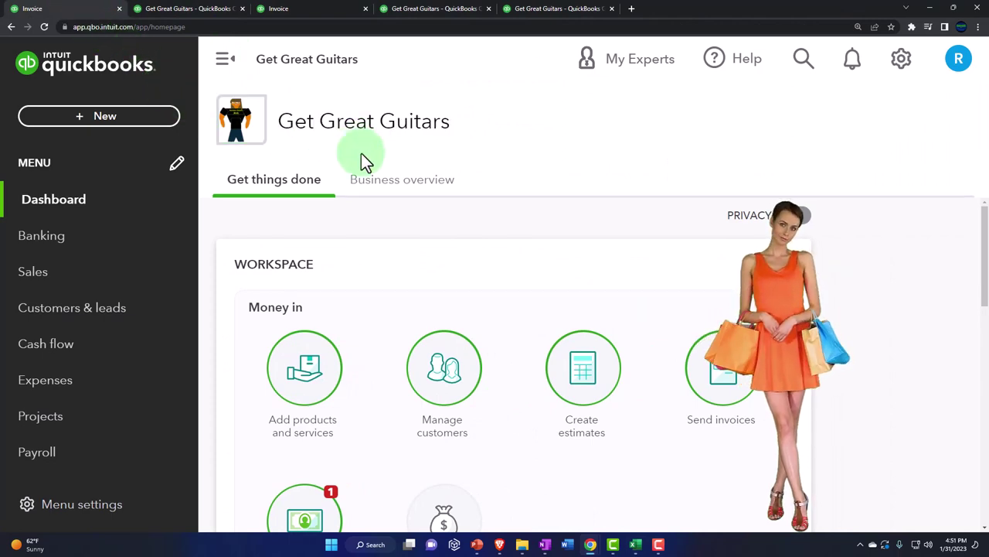
click(106, 116)
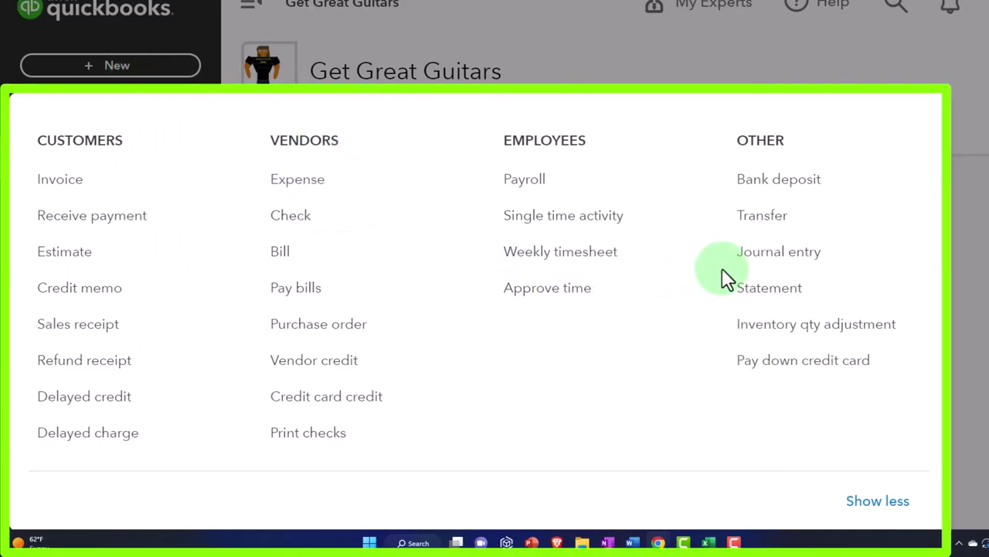
click(773, 255)
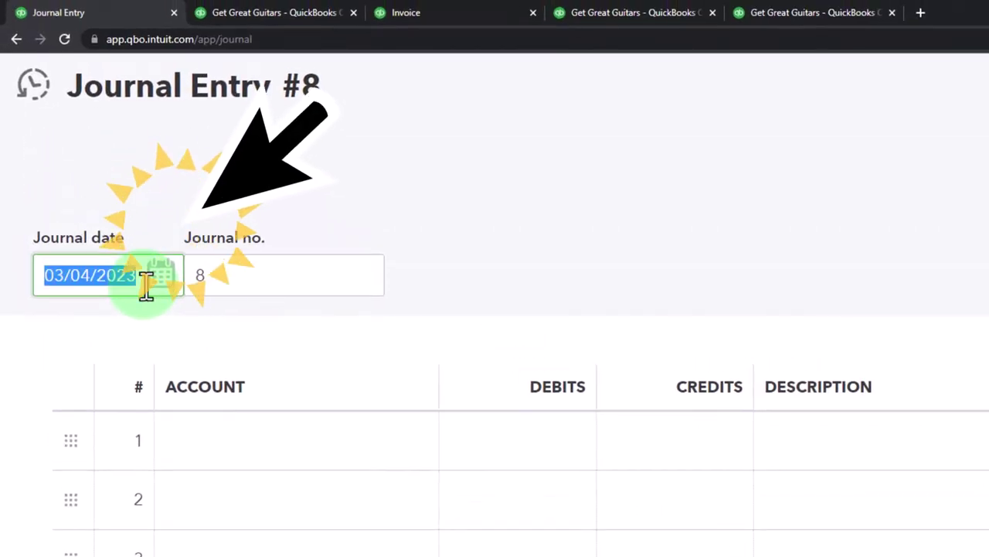
- Set the journal date to 02/28/2023
key(minus)
key(minus)
key(minus)
key(minus)
key(Tab)
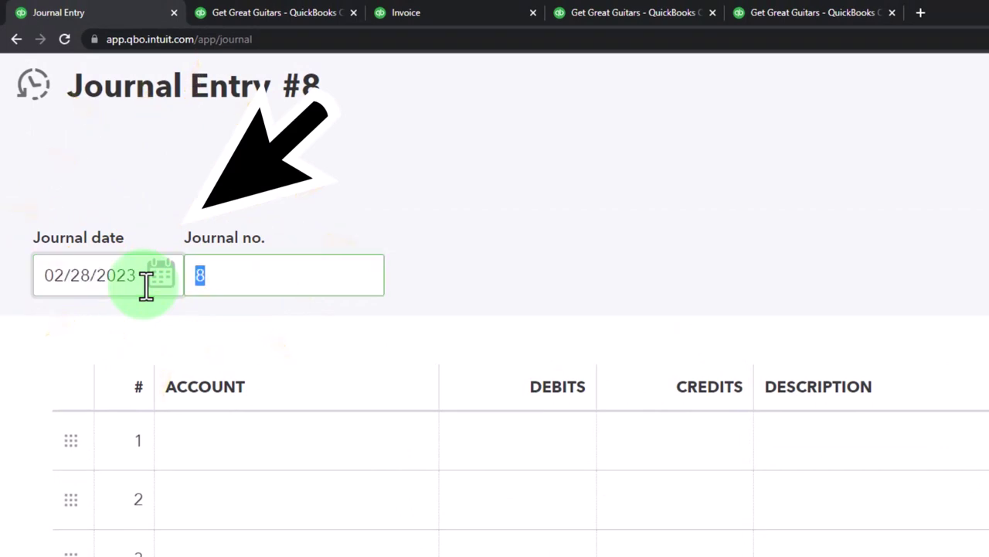
- Fill line 1 with Accounts Receivable (A/R) and a debit of 525.00, checking the amount against the Excel entry
key(Tab)
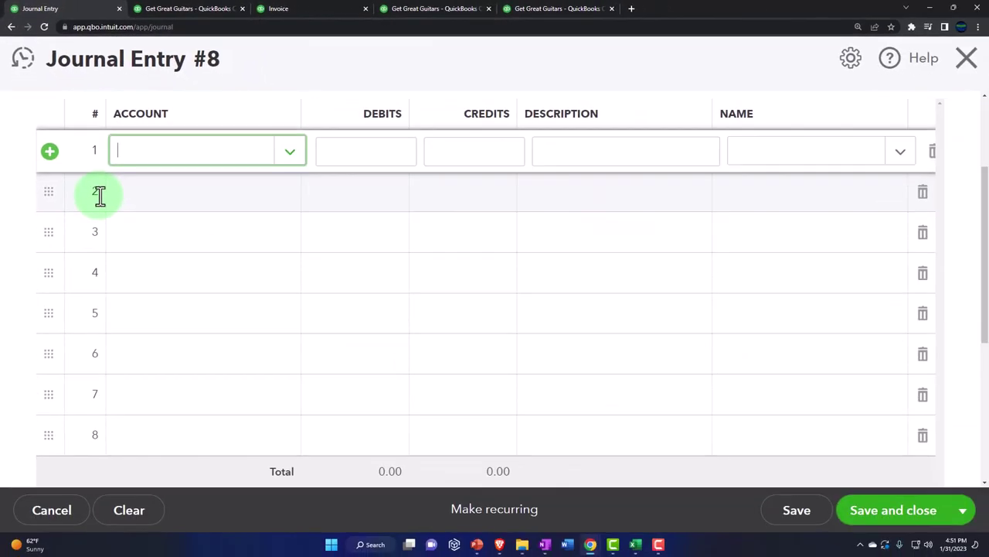
text(Acc)
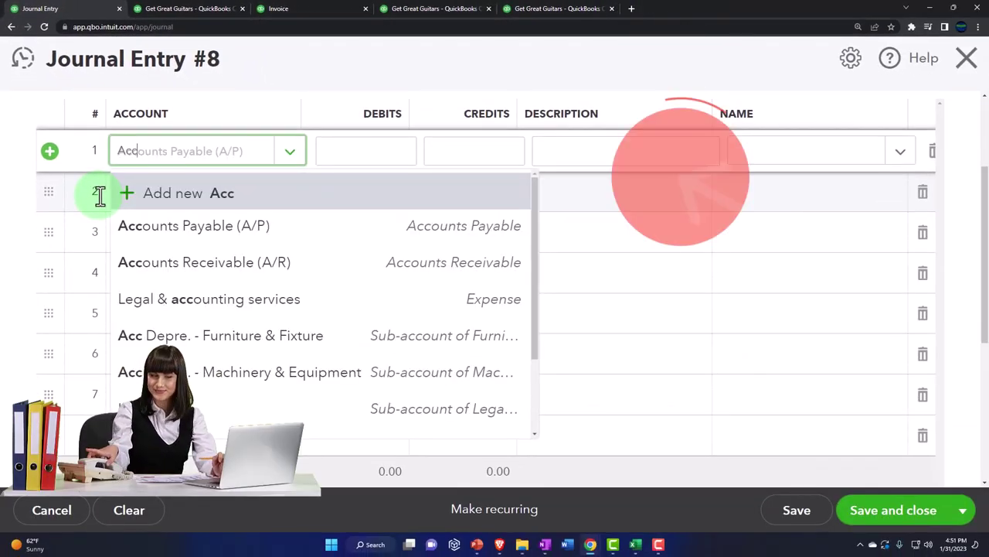
key(Down)
key(Down)
key(Tab)
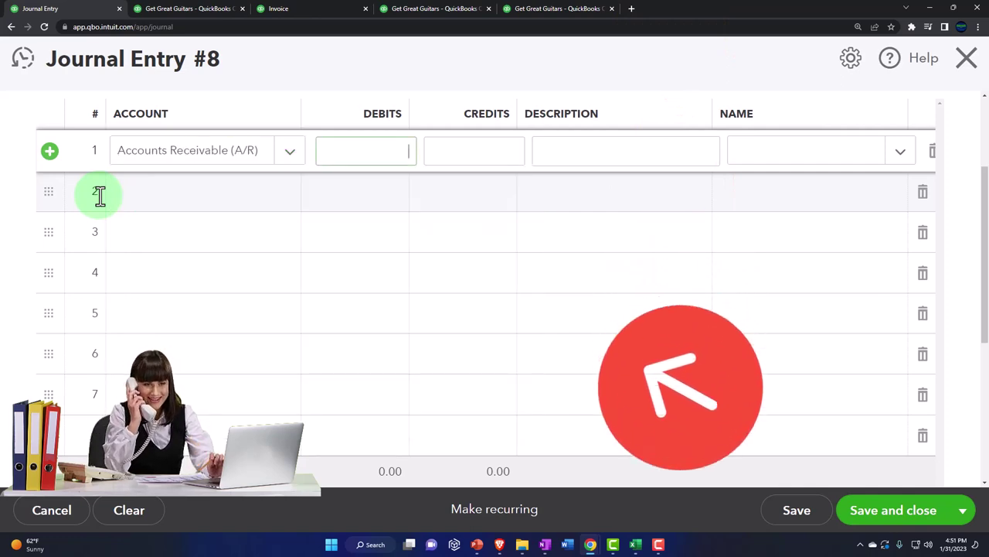
click(636, 545)
click(636, 545)
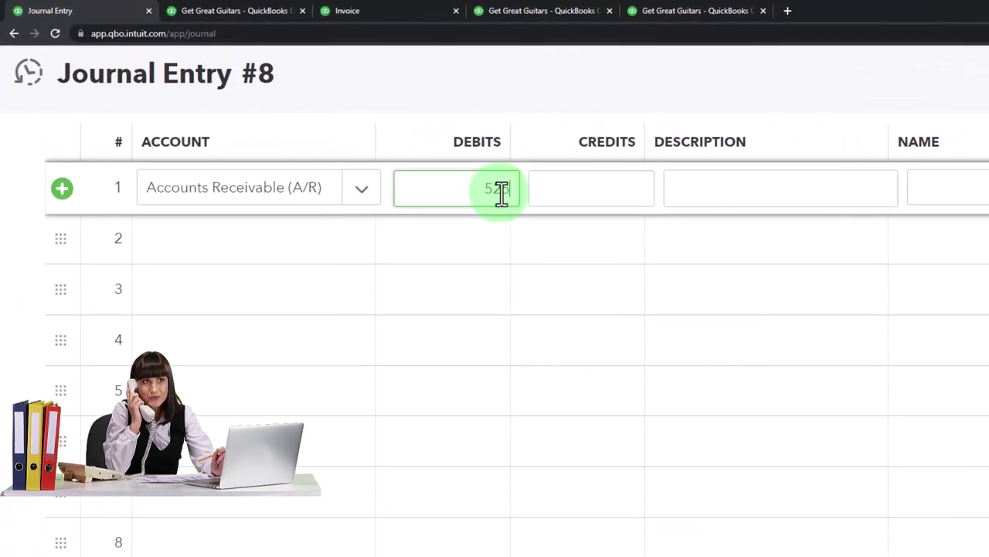
key(Tab)
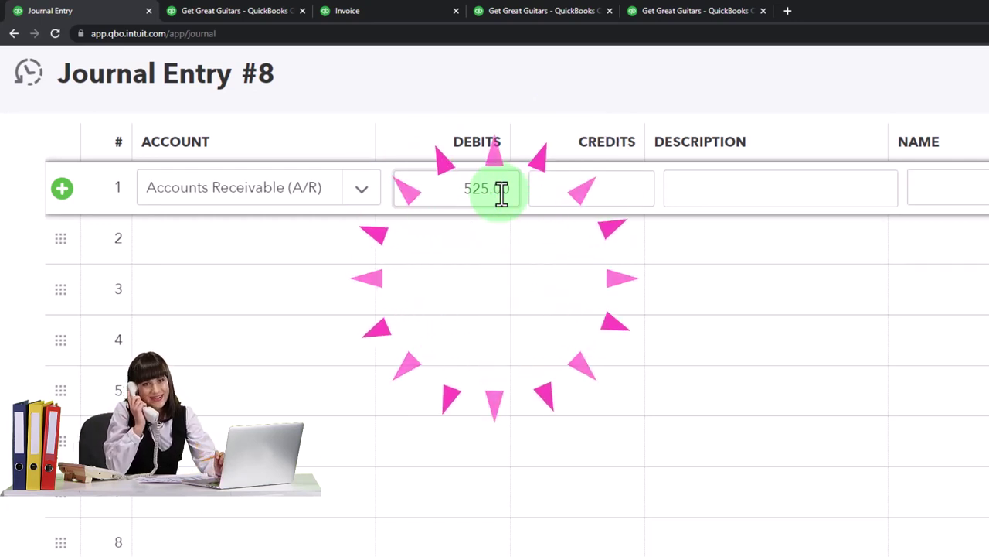
key(Tab)
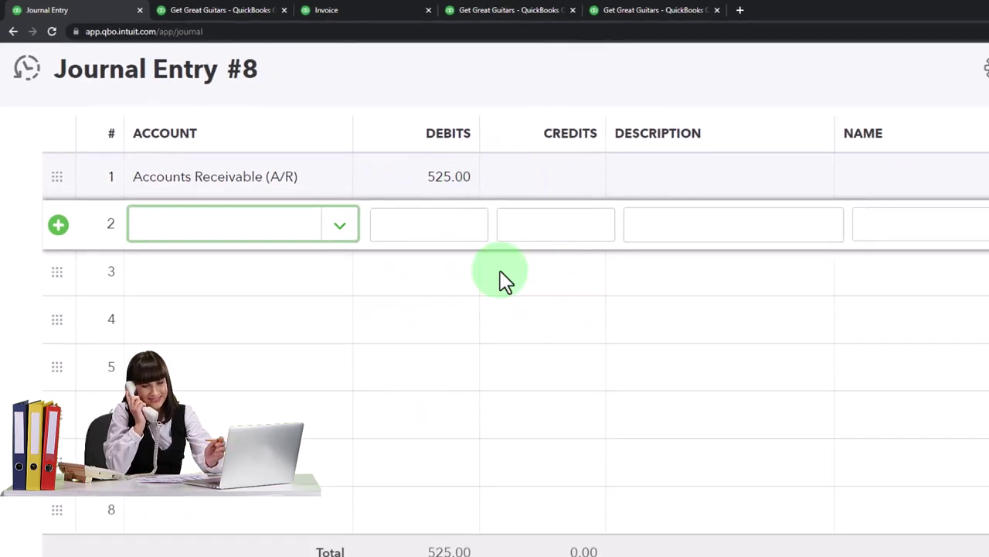
- Fill line 2 with Sales of Product Income and a credit of 500.00, following the Excel entry
click(654, 555)
click(654, 555)
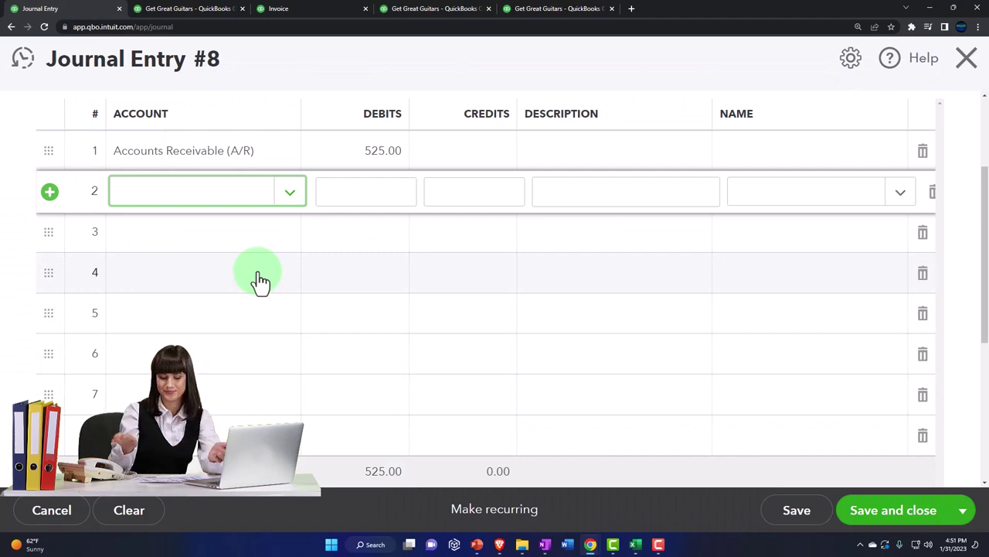
text(Sales of)
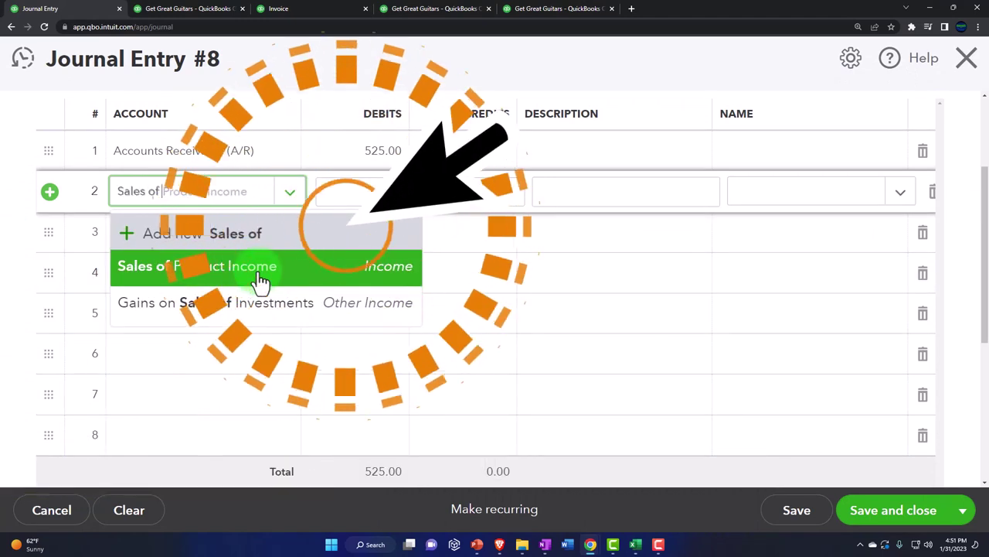
click(262, 283)
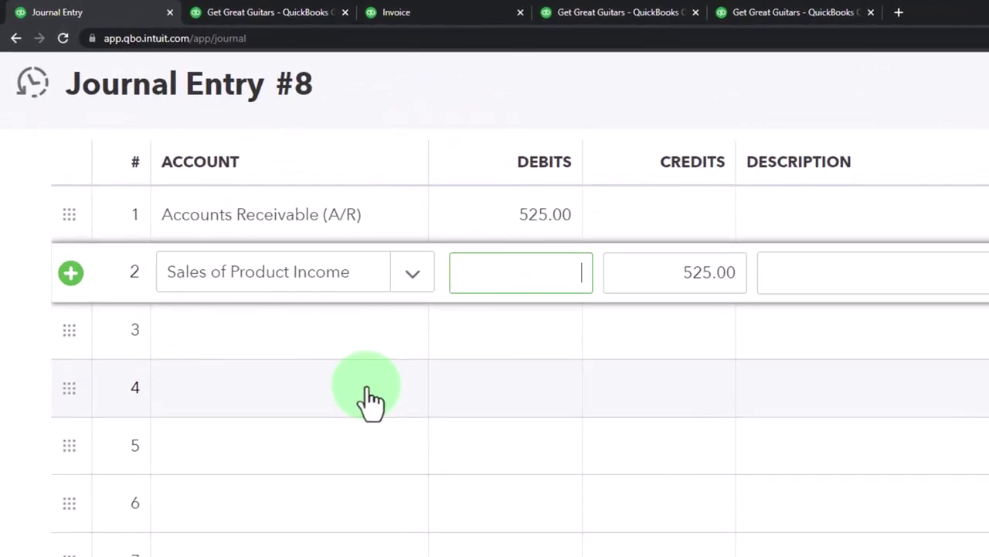
key(Tab)
text(500.00)
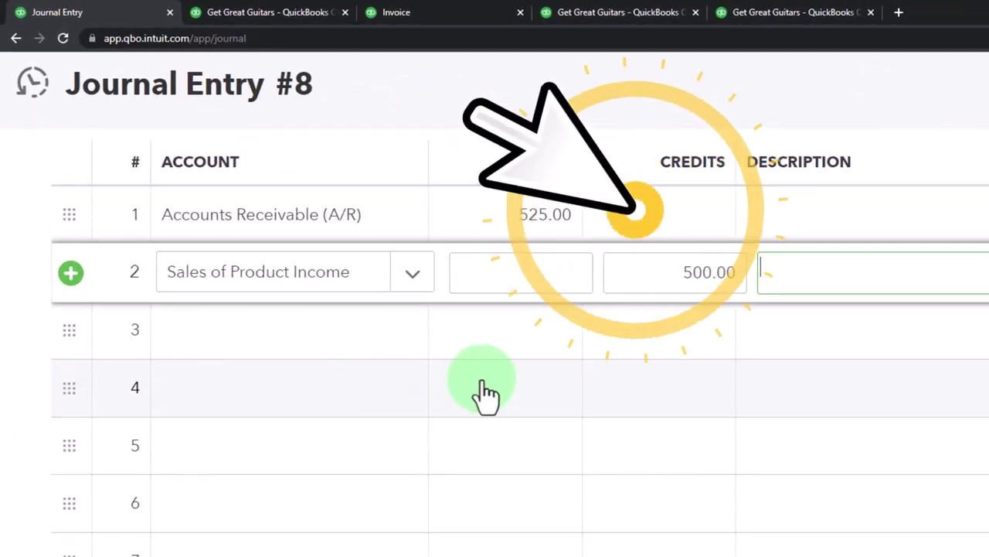
- Enter the description "ADJ Entry" on both the Accounts Receivable and Sales of Product Income lines
click(839, 226)
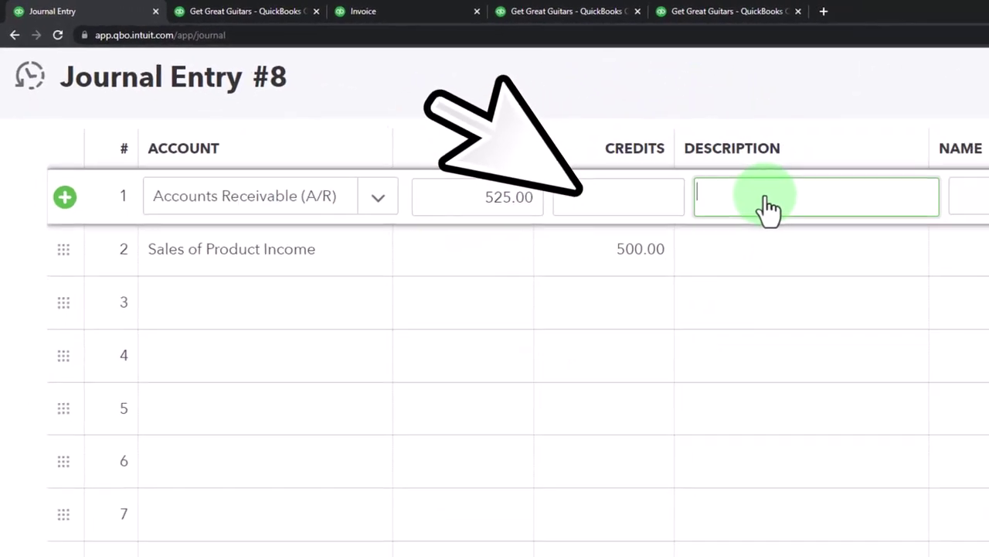
text(Ad)
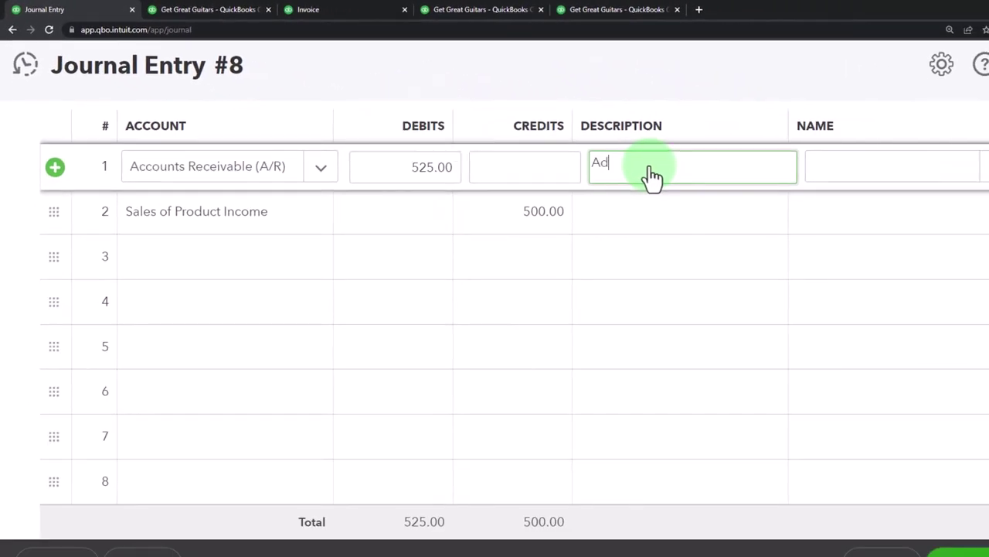
text(j entr)
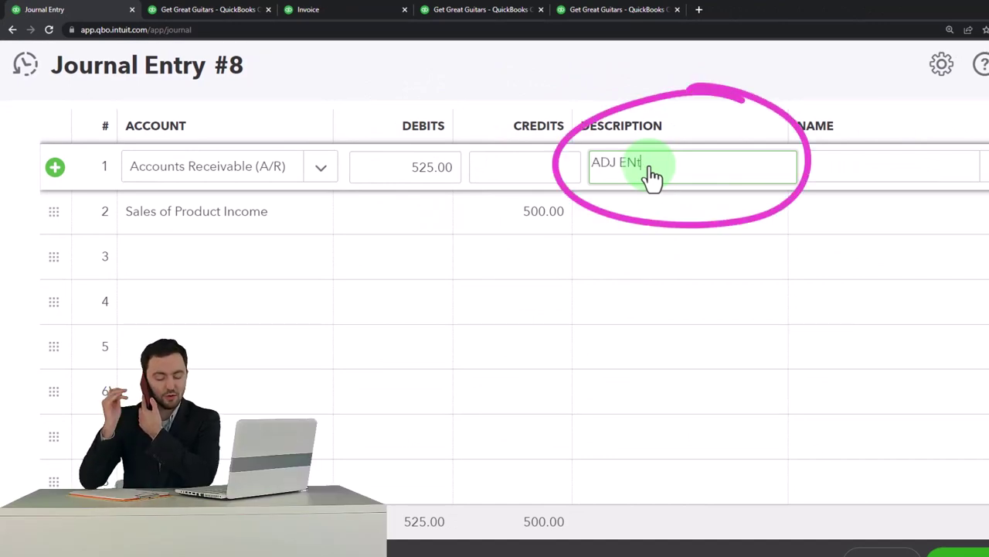
text(ntry)
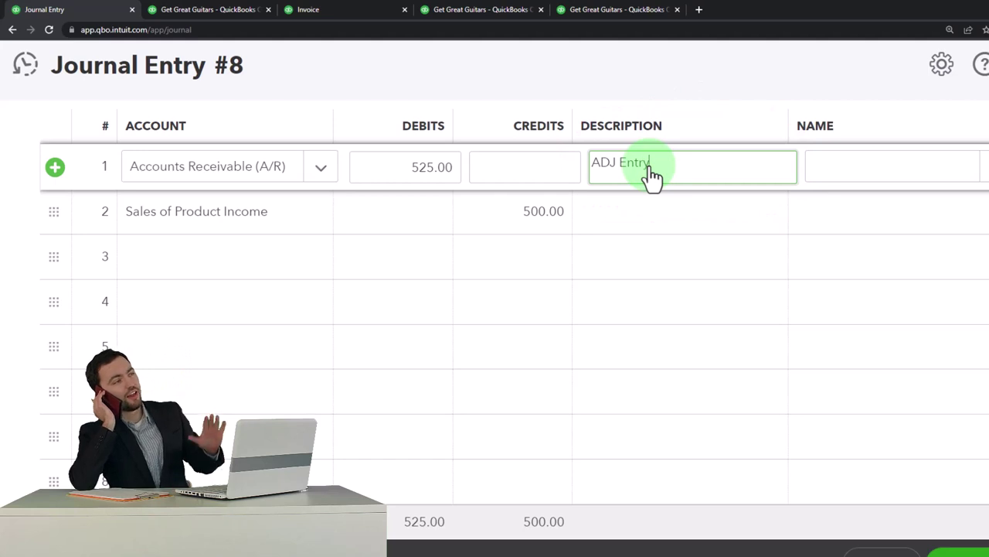
triple_click(652, 176)
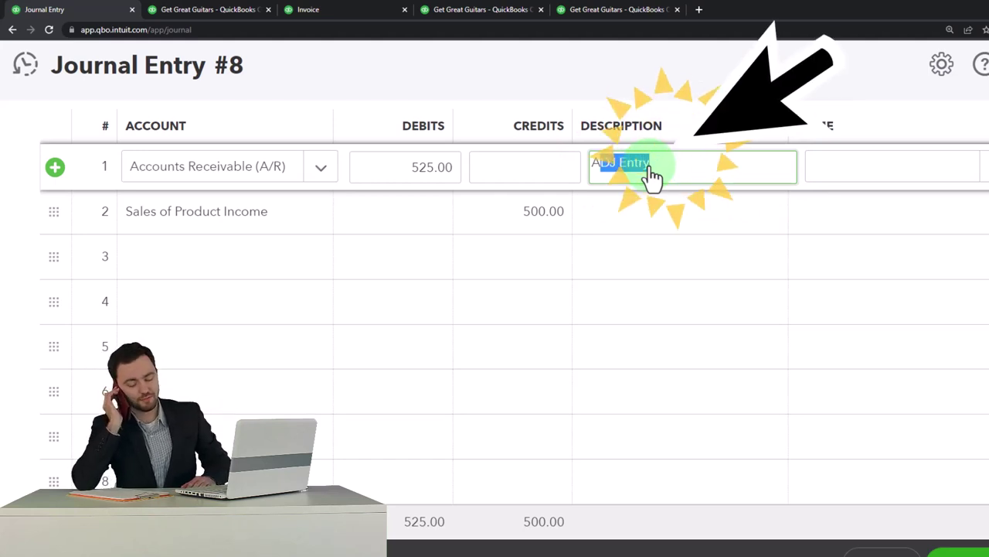
key(Tab)
key(Tab)
key(Tab)
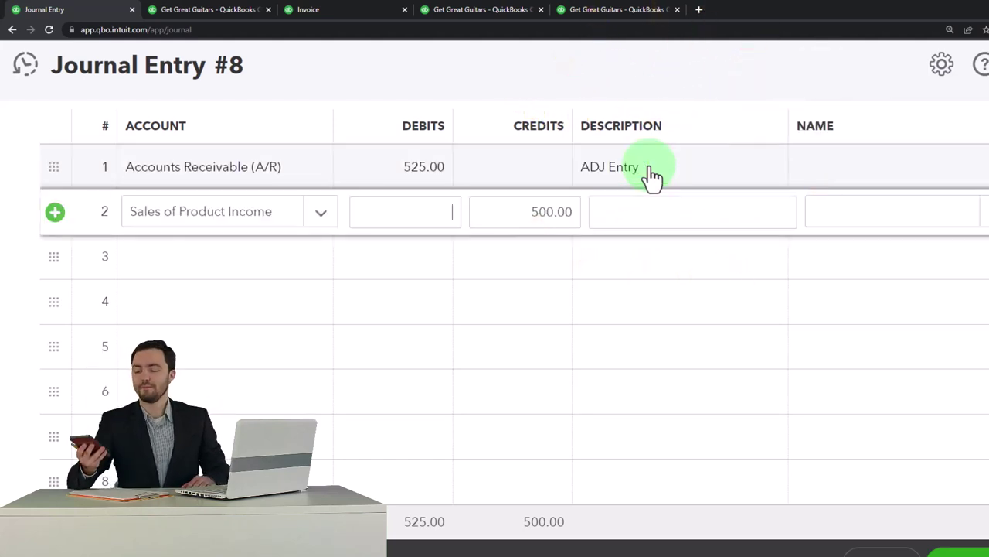
key(Tab)
key(Tab)
key(Tab)
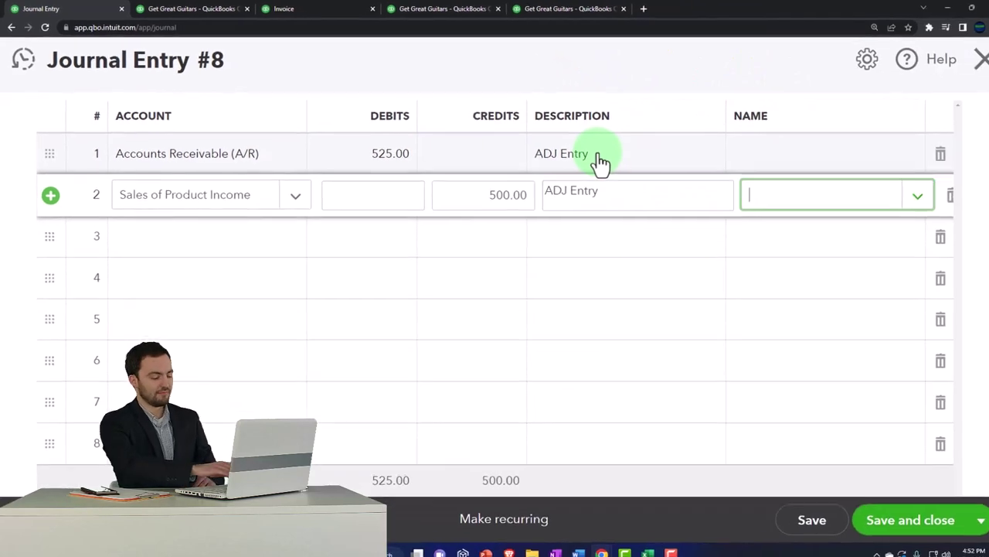
- Fill line 3 with the California Department of Tax and Fee Administration liability account, crediting 25.00 with the description "ADJ Entry"
key(Tab)
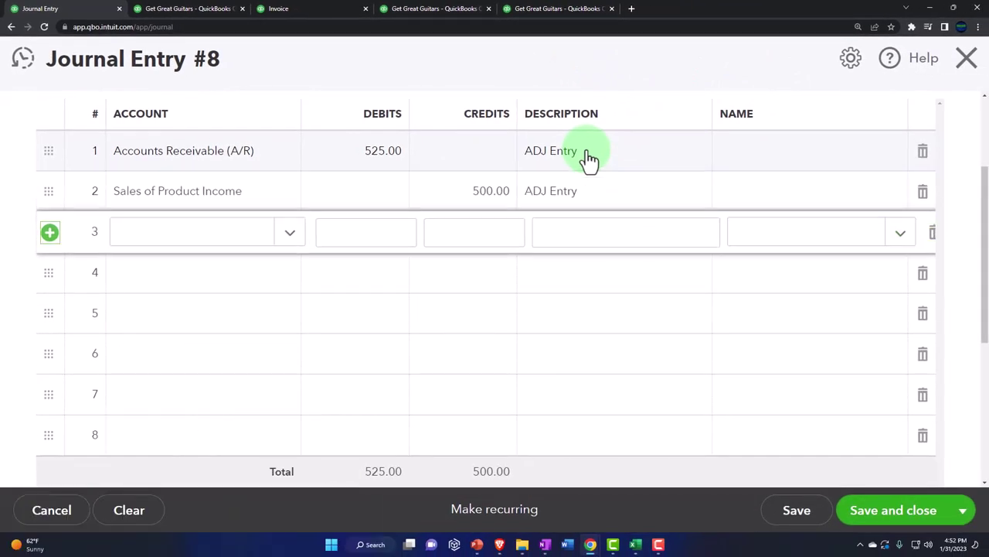
text(cal)
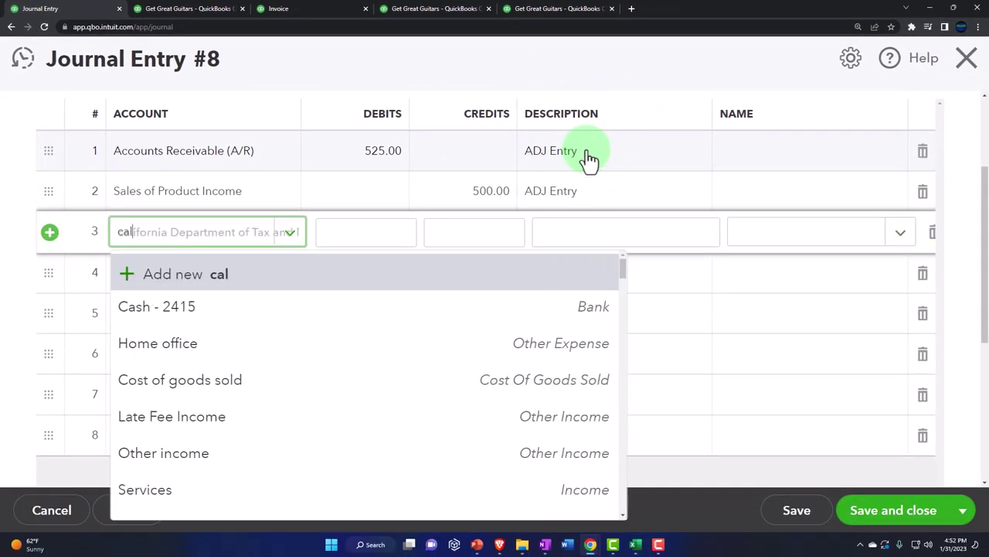
key(Down)
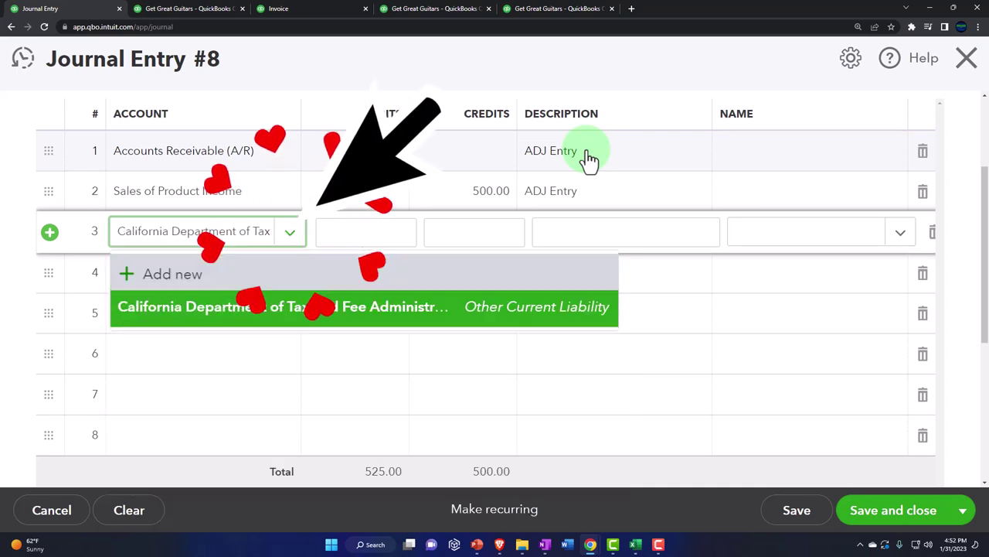
key(Tab)
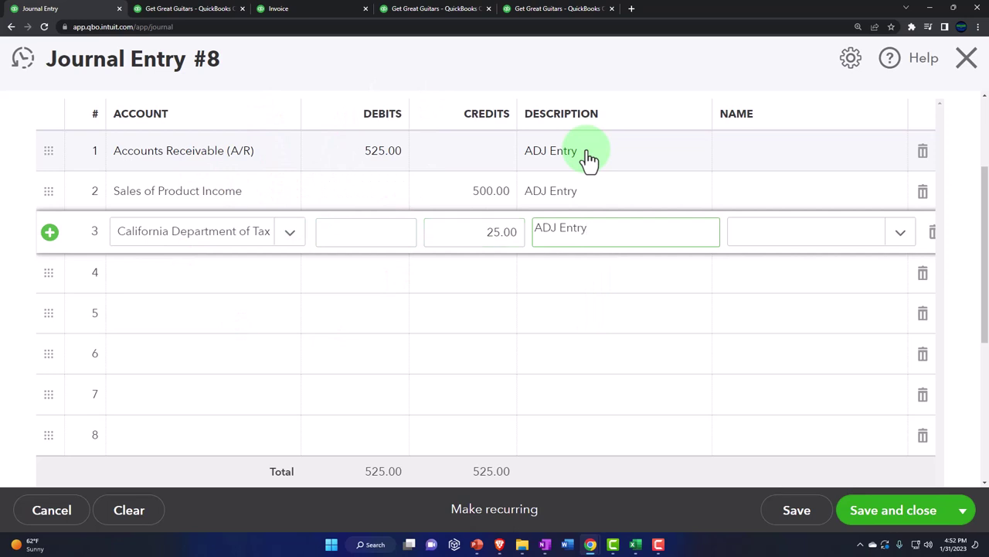
- Fill line 4 of the journal entry with the Cost of goods sold account and a debit of 400.00
key(Tab)
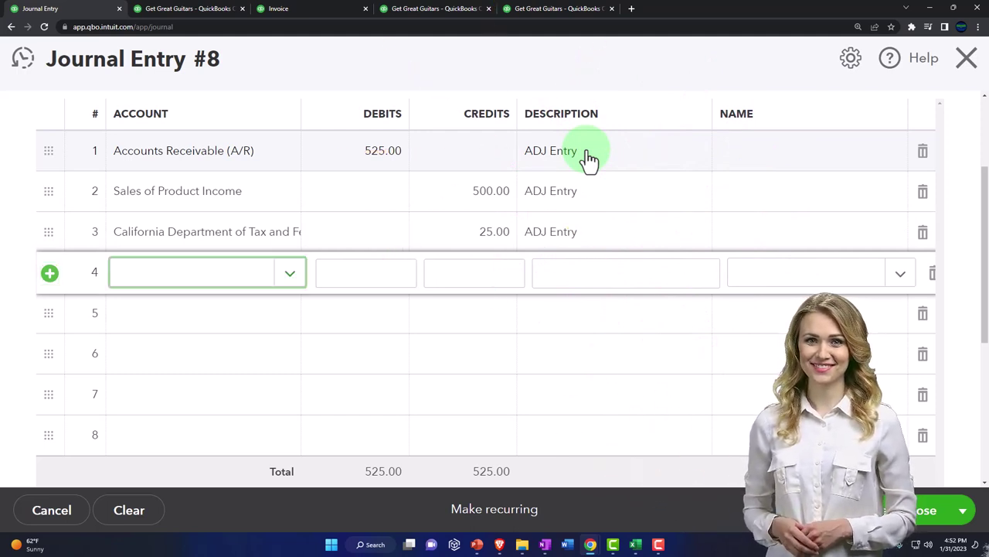
text(cost)
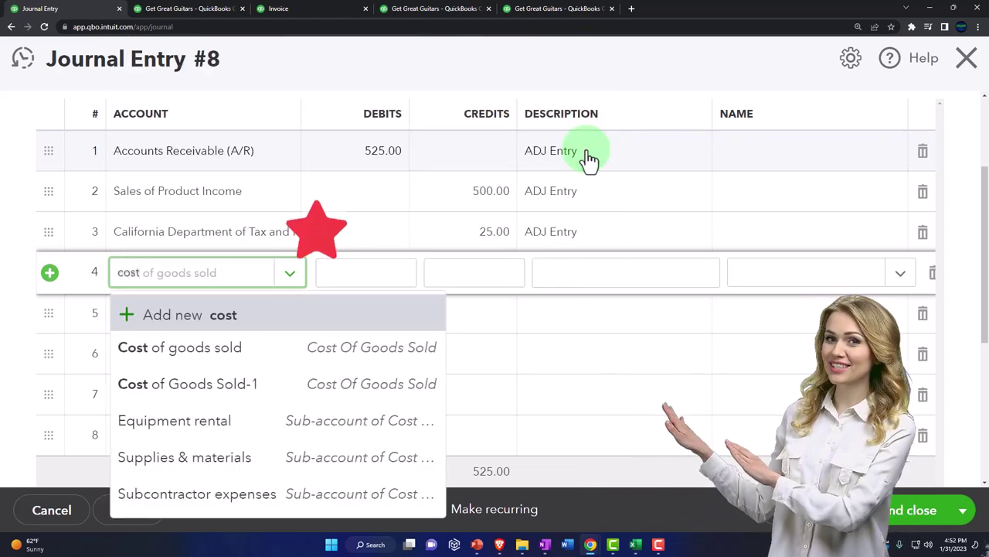
key(Down)
key(Down)
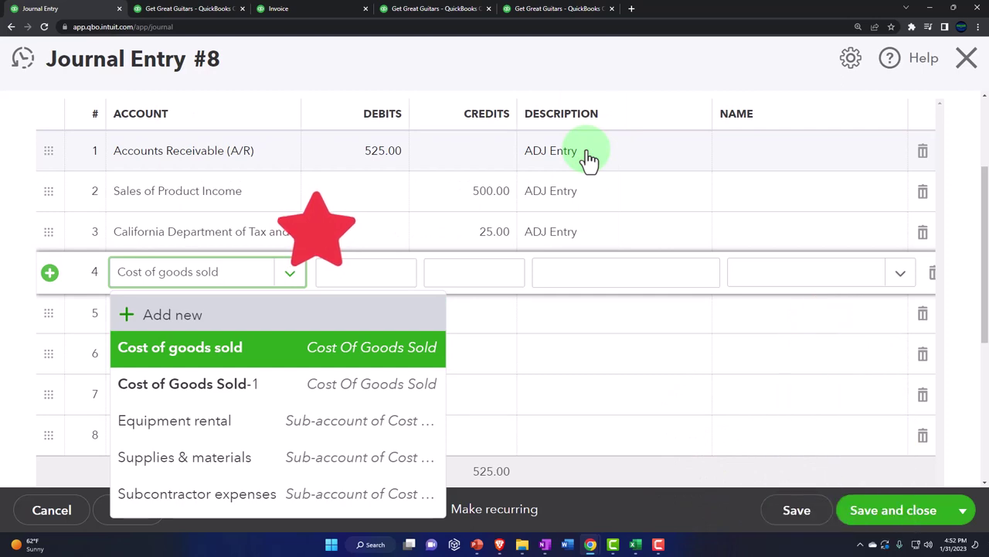
key(Tab)
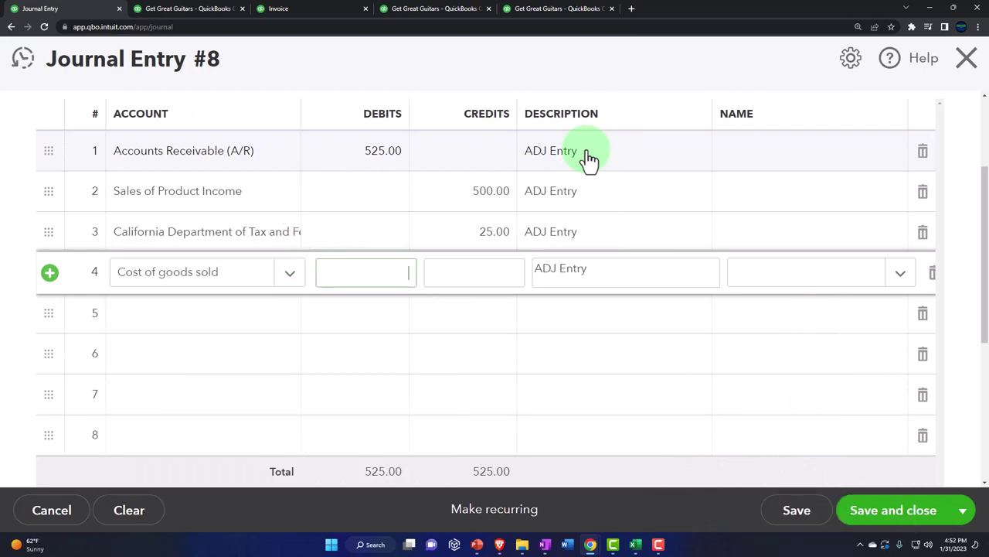
text(400)
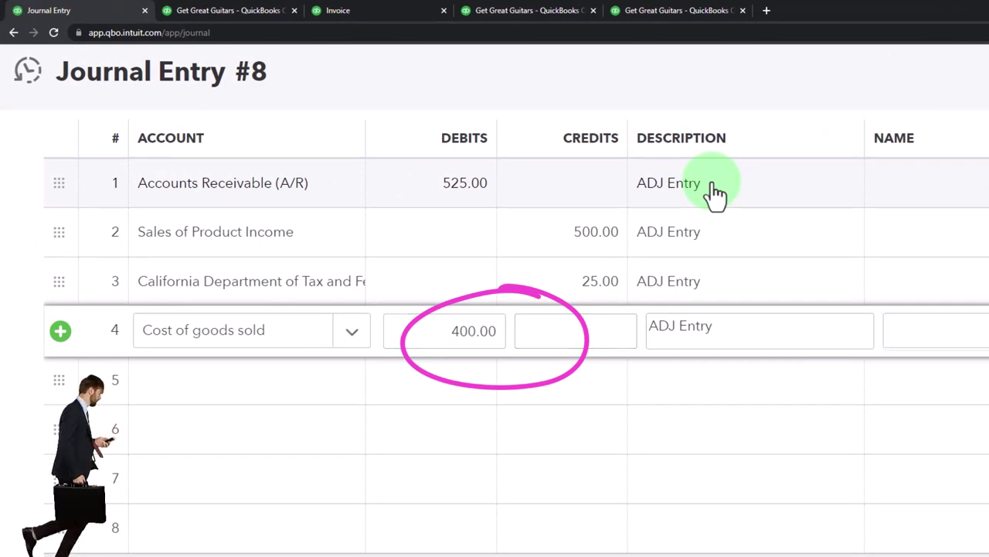
key(Tab)
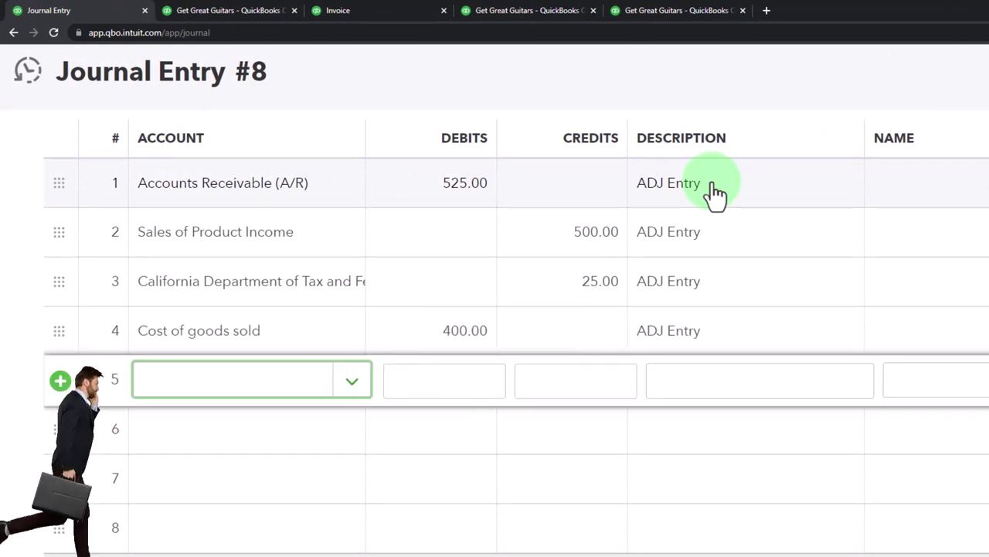
- Fill line 5 of the journal entry with the Inventory Asset account and a credit of 400.00
text(Inve)
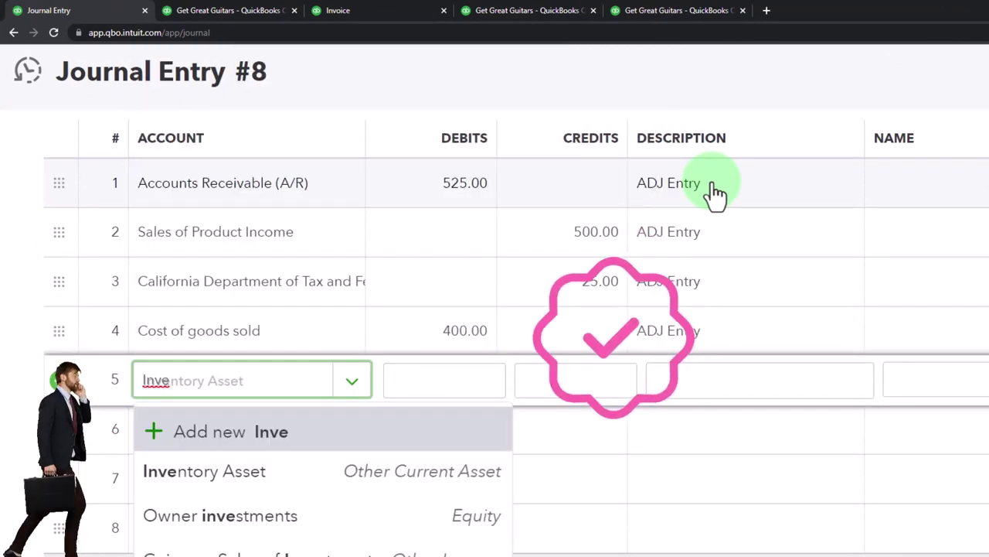
key(Down)
key(Down)
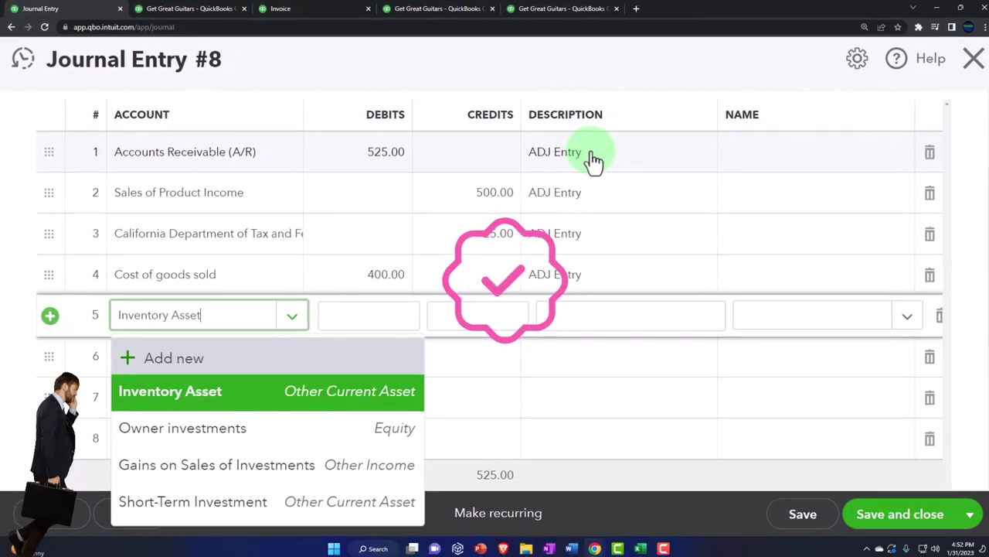
key(Tab)
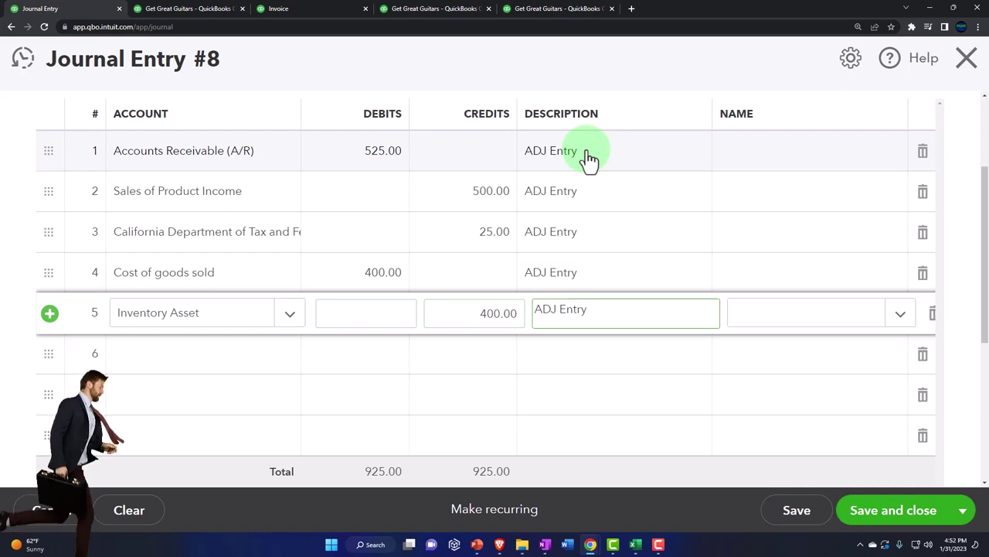
key(Tab)
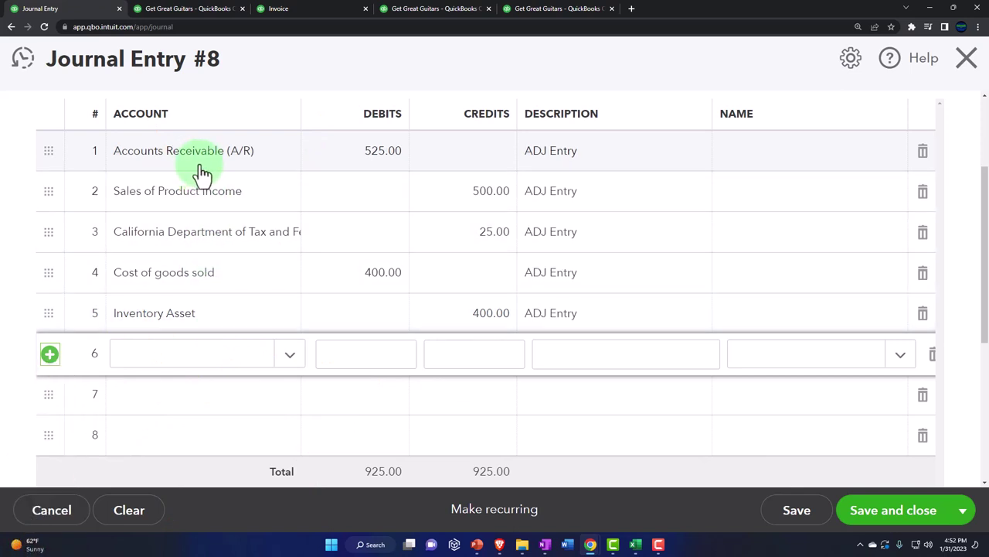
- Try to save and close the journal entry, and open the Name field of the Accounts Receivable line for editing
click(920, 522)
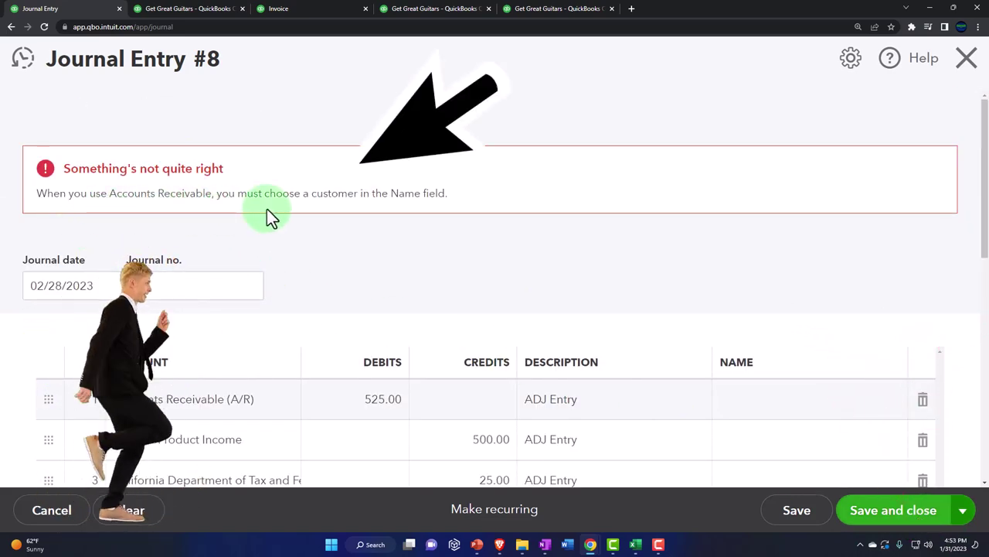
scroll(267, 213, down, 3)
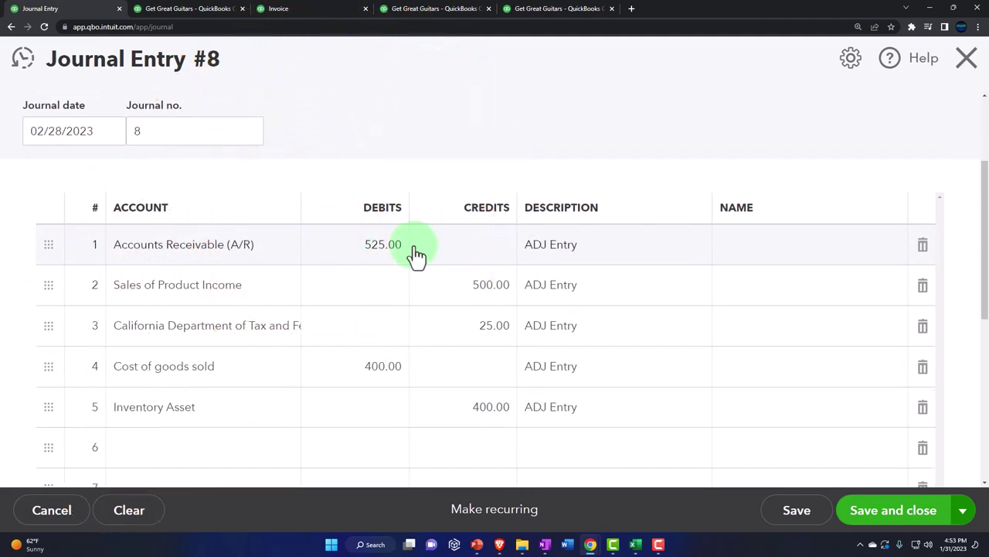
click(740, 265)
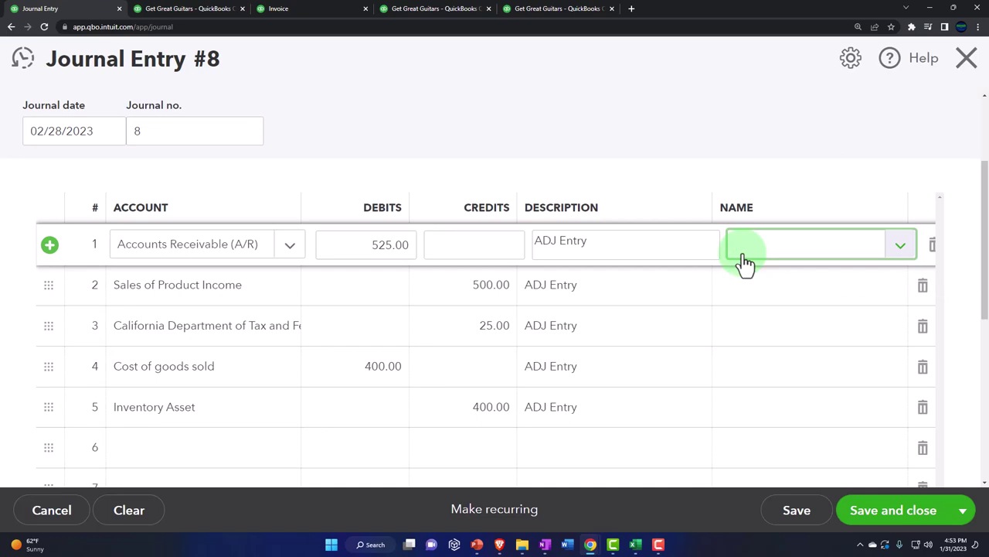
- Duplicate the journal entry's browser tab, place the copy first and close the blank journal entry form in it
right_click(71, 13)
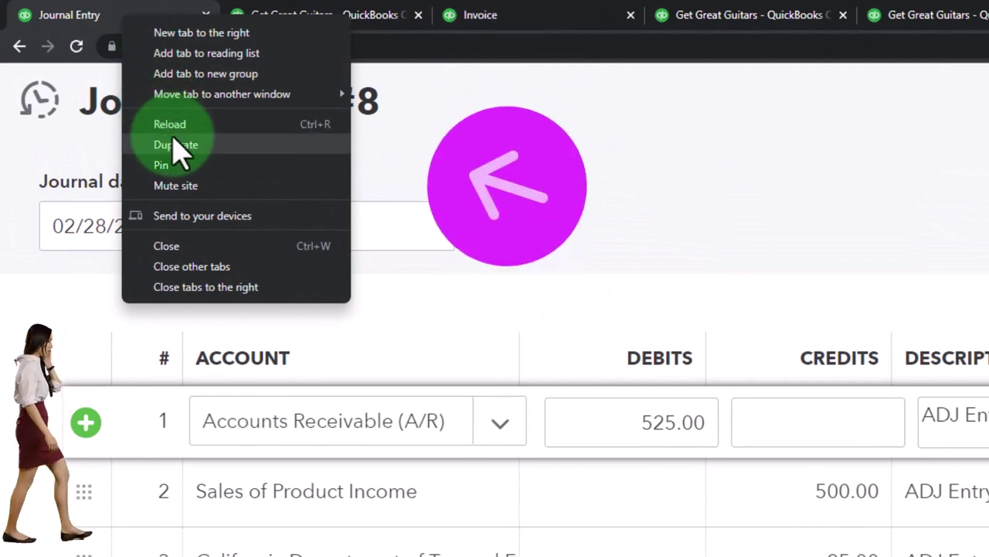
click(194, 146)
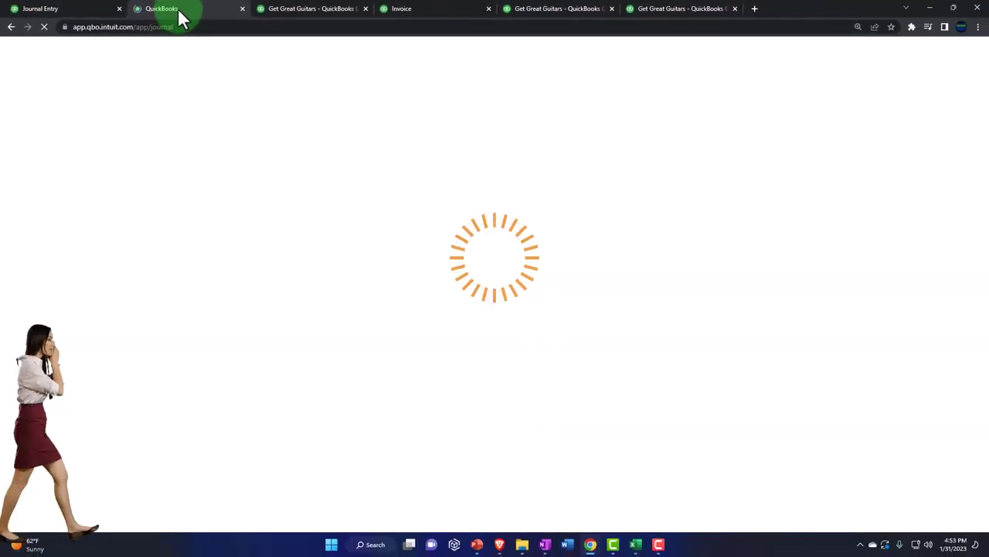
drag(256, 16, 97, 15)
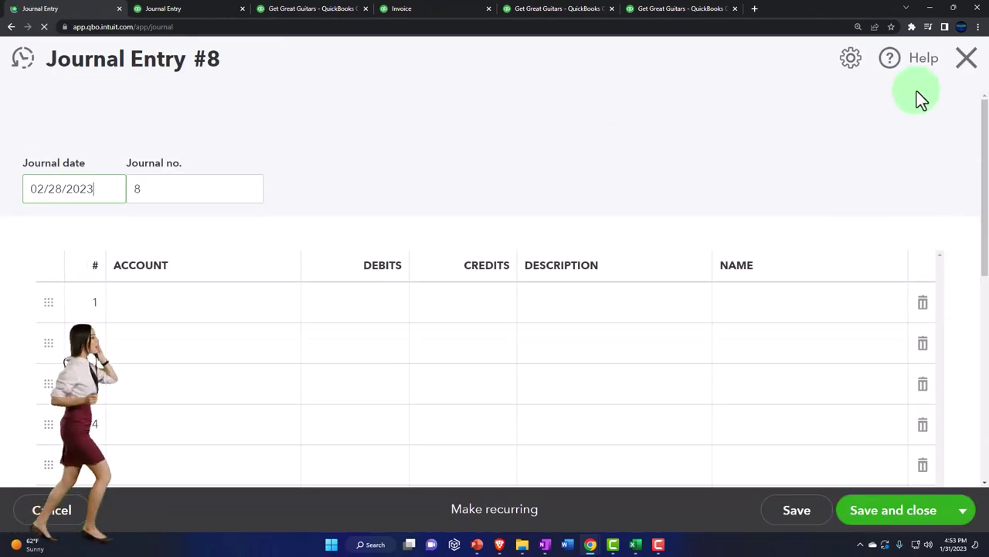
click(962, 71)
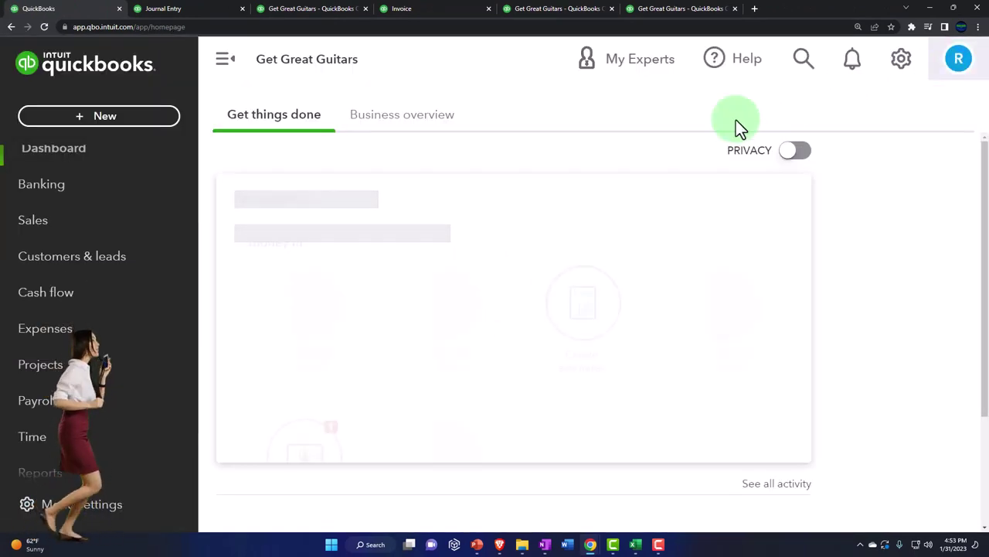
- Open Anderson Guitars from the customer list and examine its transaction list
click(33, 220)
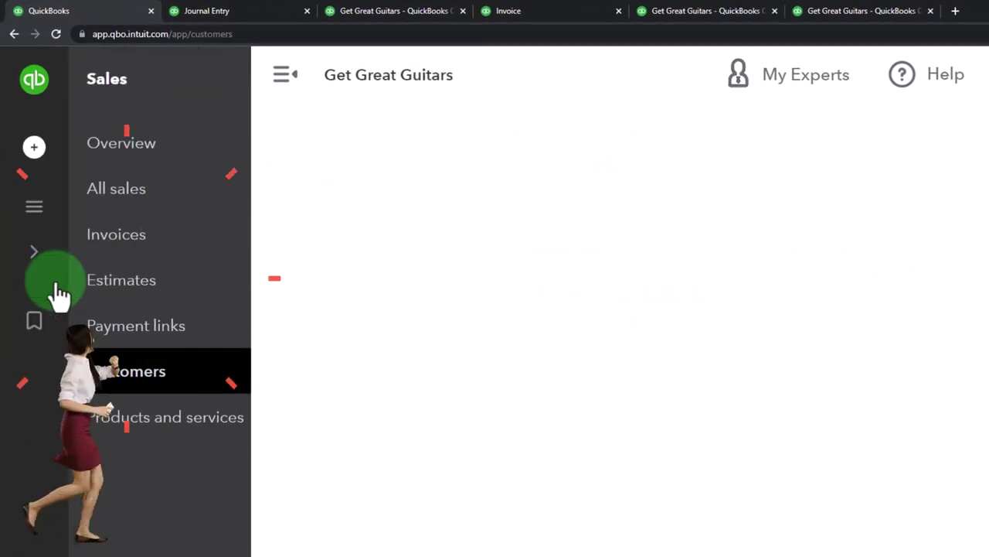
click(100, 359)
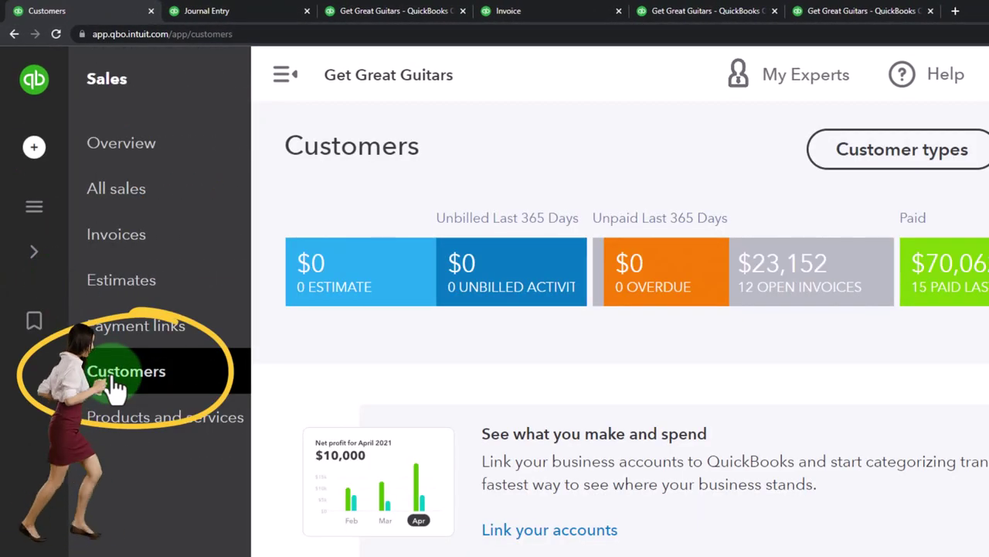
click(285, 75)
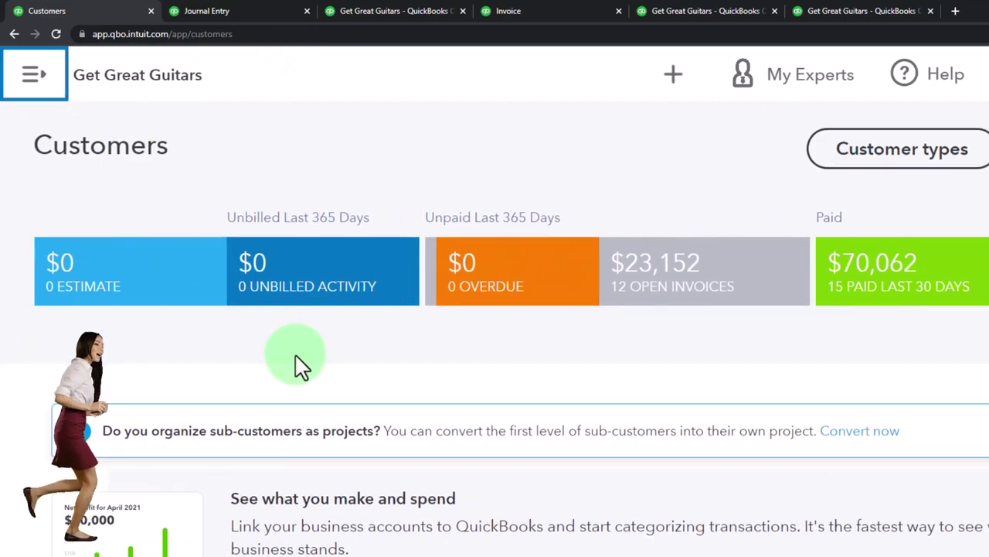
scroll(299, 364, down, 3)
scroll(299, 375, down, 5)
click(203, 345)
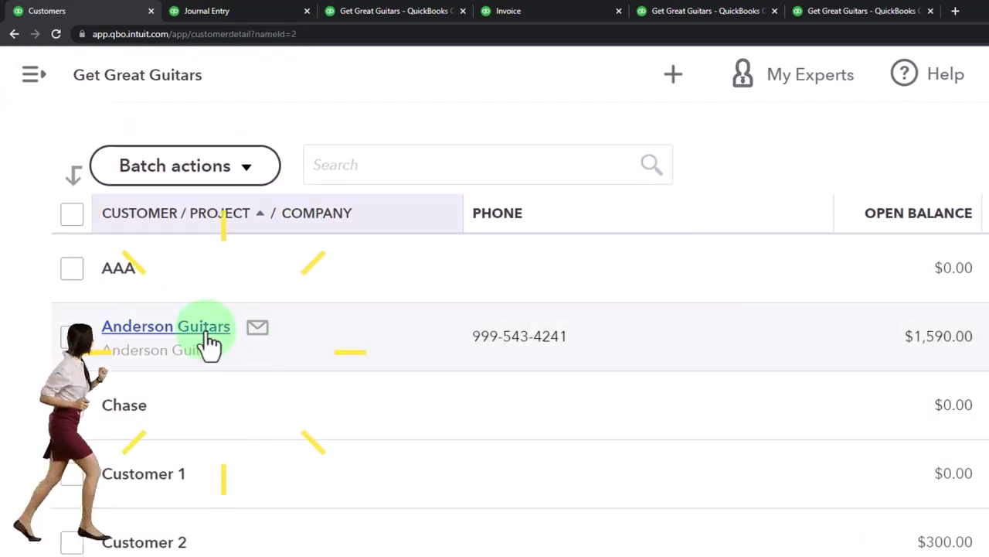
scroll(222, 418, down, 4)
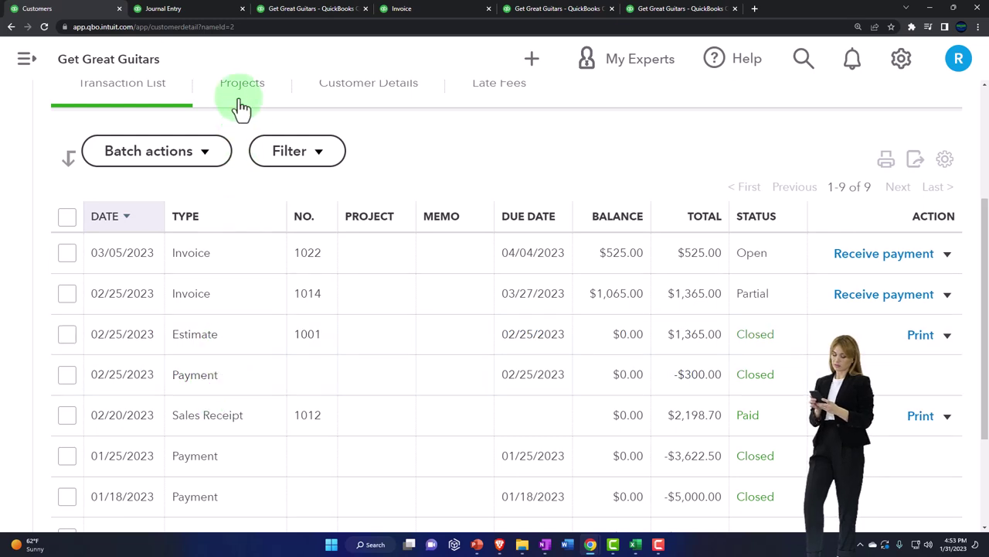
- Return to the journal entry and assign a new customer to the Accounts Receivable line, with ZZZ as company name and display name
click(203, 10)
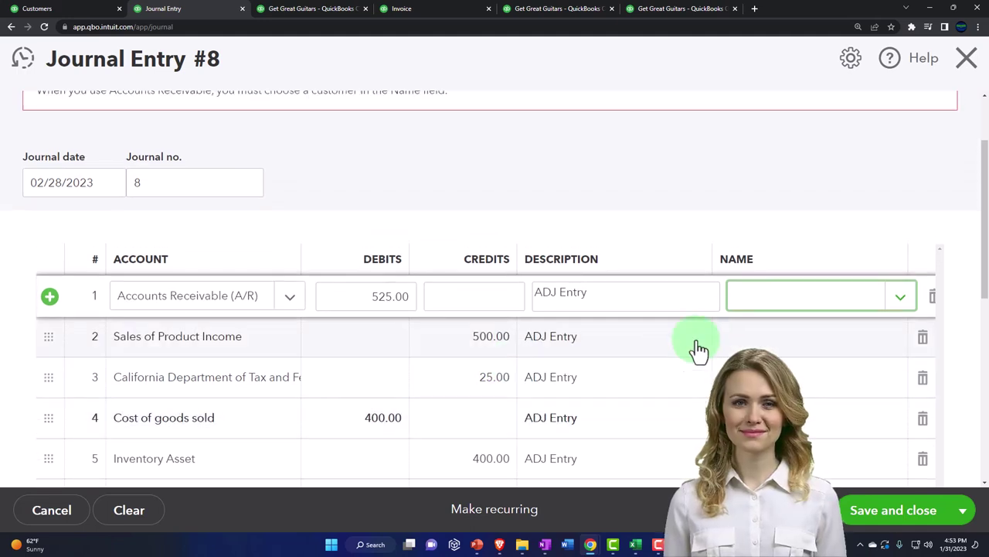
click(769, 300)
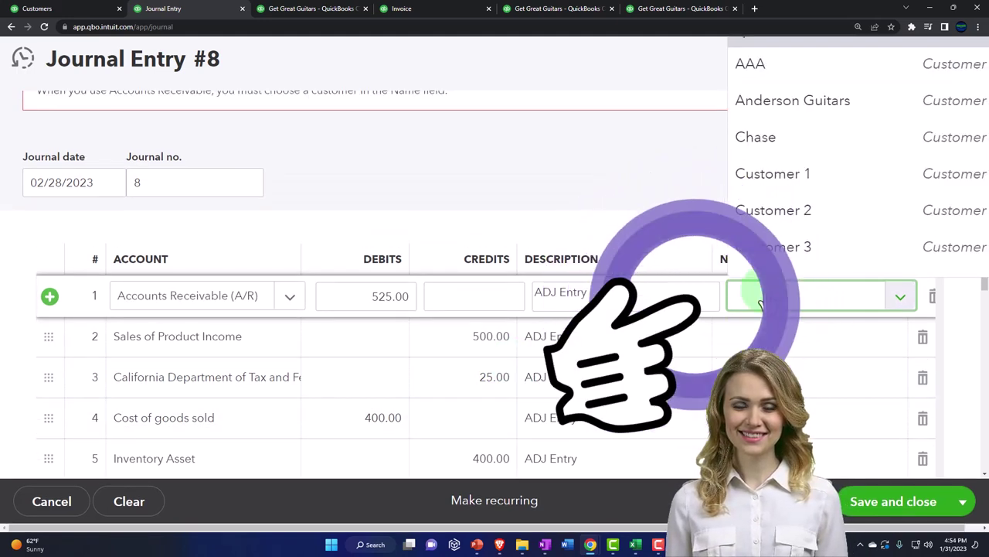
text(ZZZ)
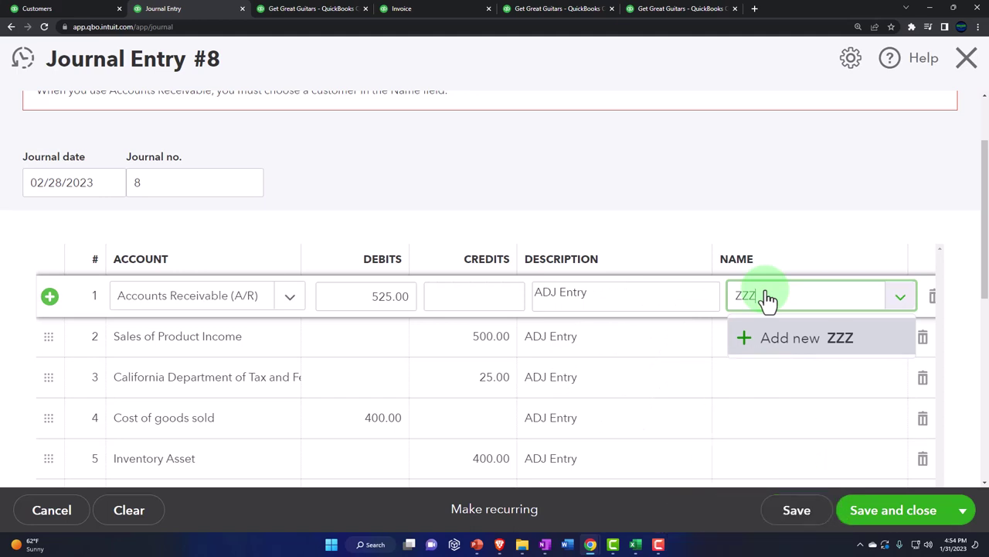
key(Return)
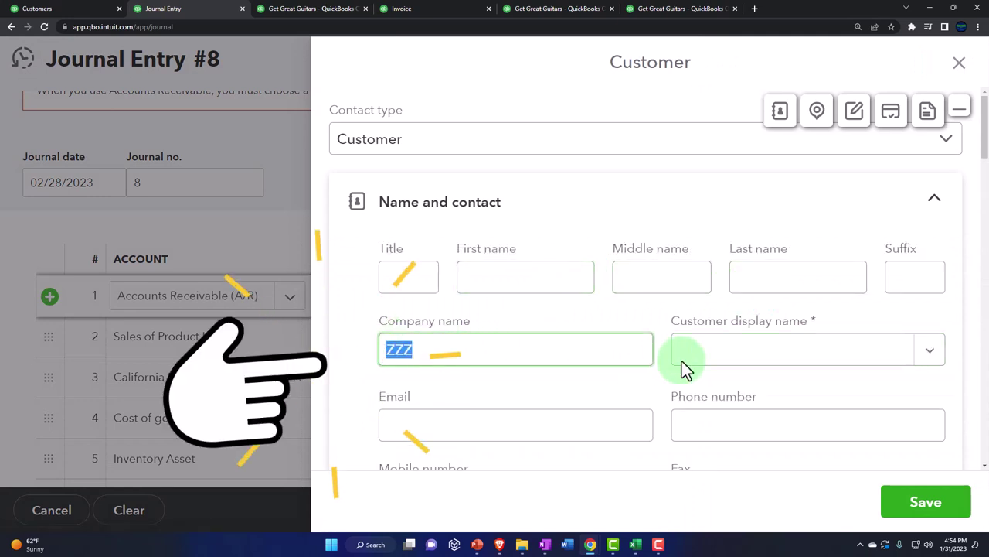
click(710, 362)
text(ZZZ)
scroll(712, 356, down, 2)
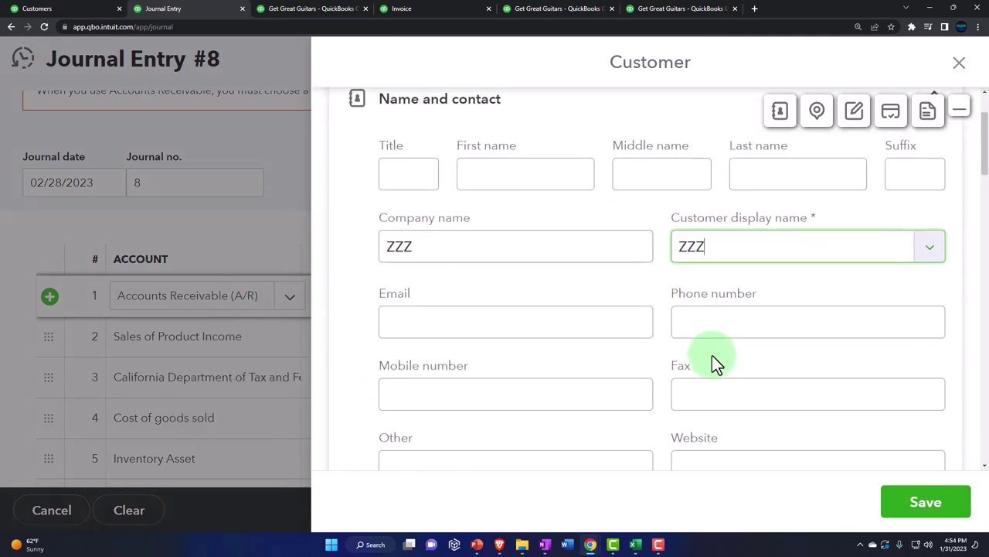
click(916, 503)
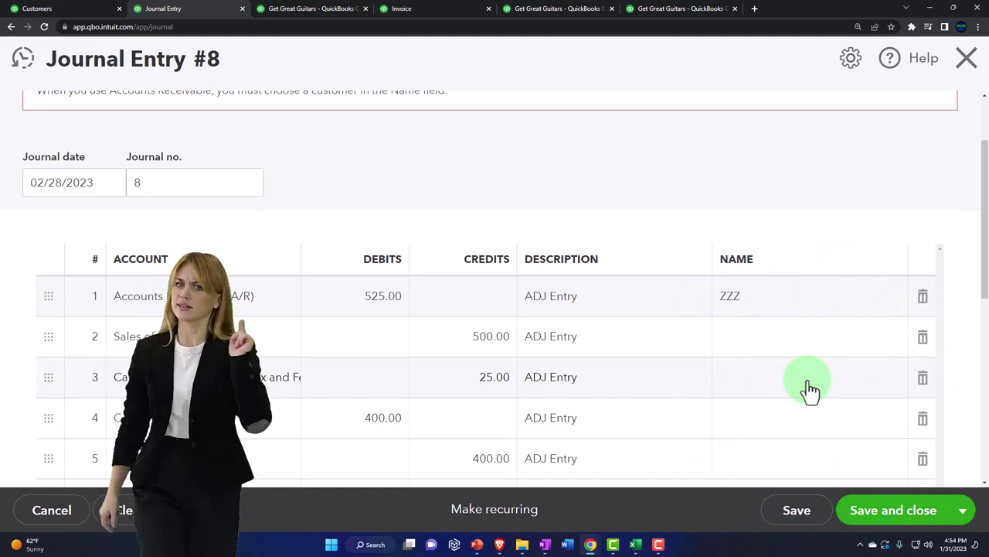
- Save and close the journal entry, and return to the Anderson Guitars customer record
scroll(800, 388, down, 1)
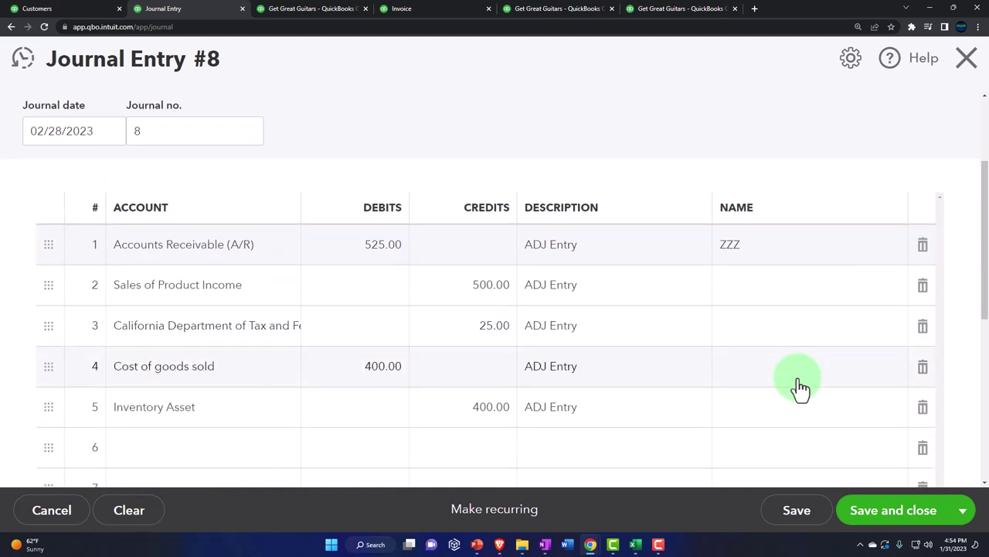
click(887, 511)
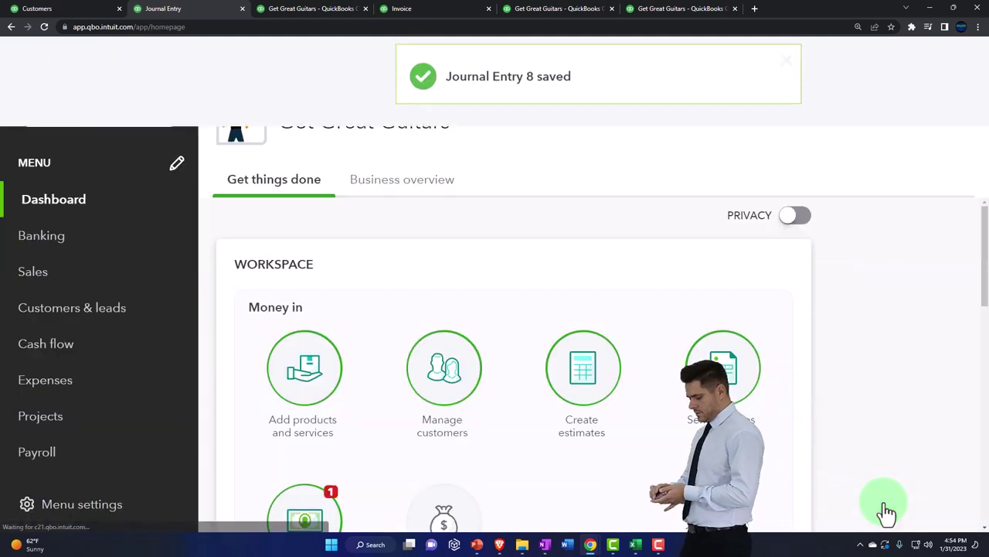
click(76, 9)
scroll(129, 221, up, 3)
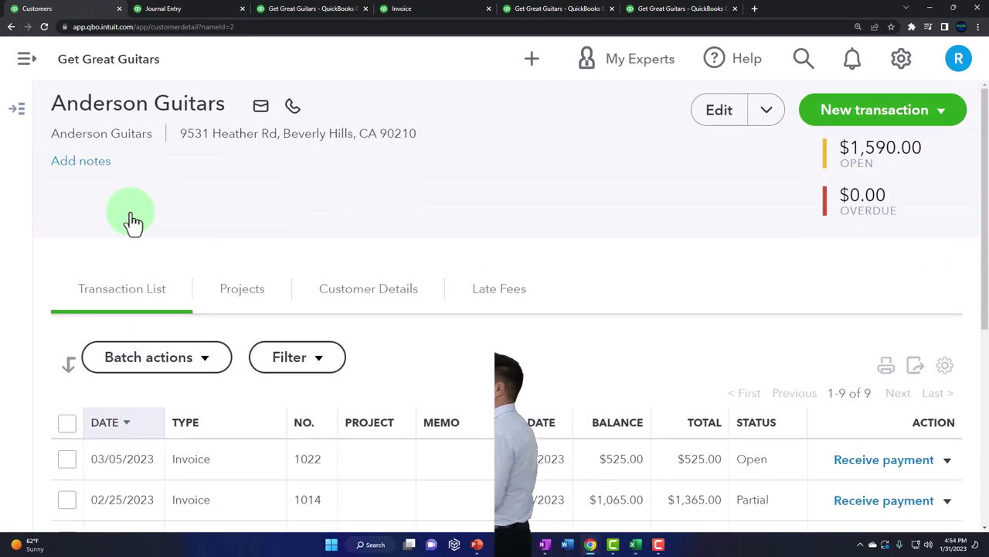
- Switch to the Sample Company browser window and open its customer list
click(592, 546)
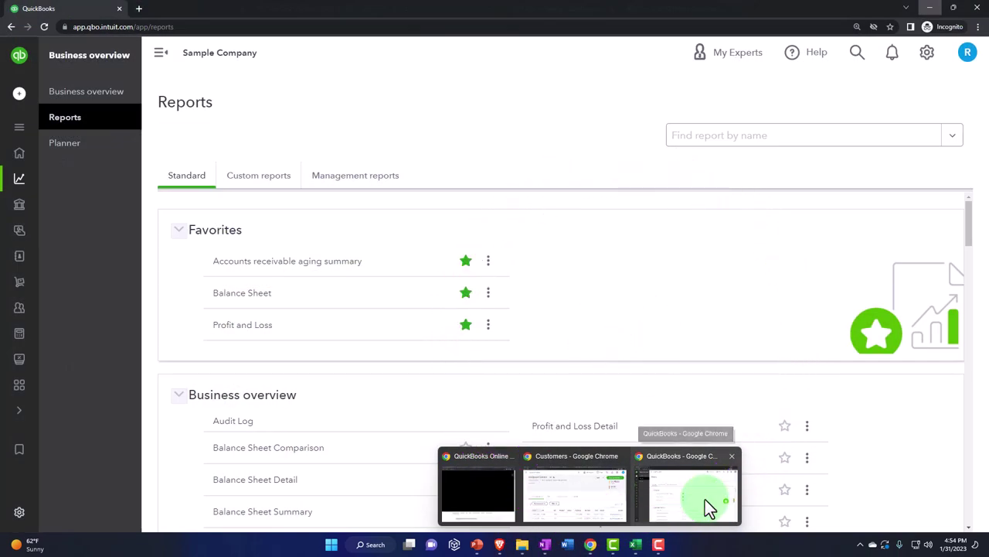
click(705, 500)
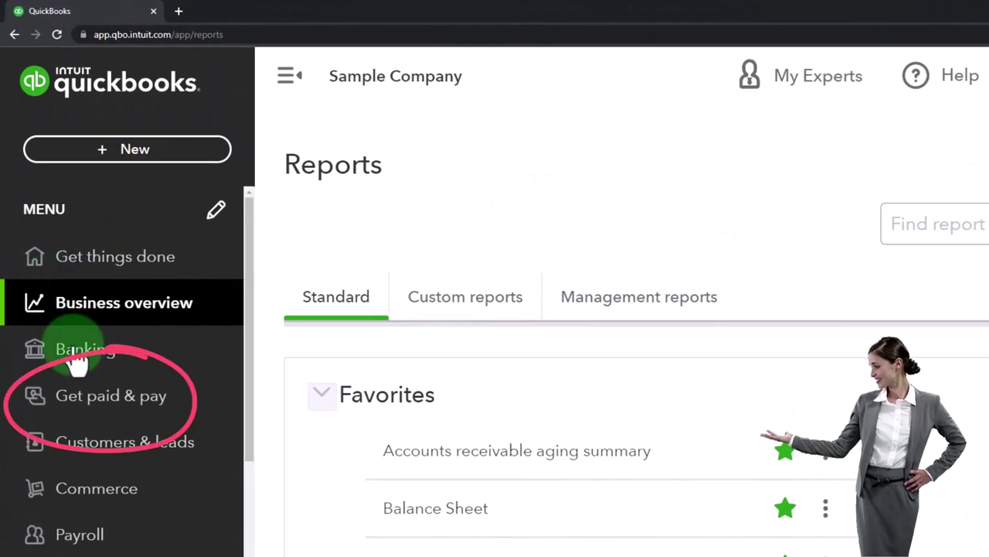
click(89, 404)
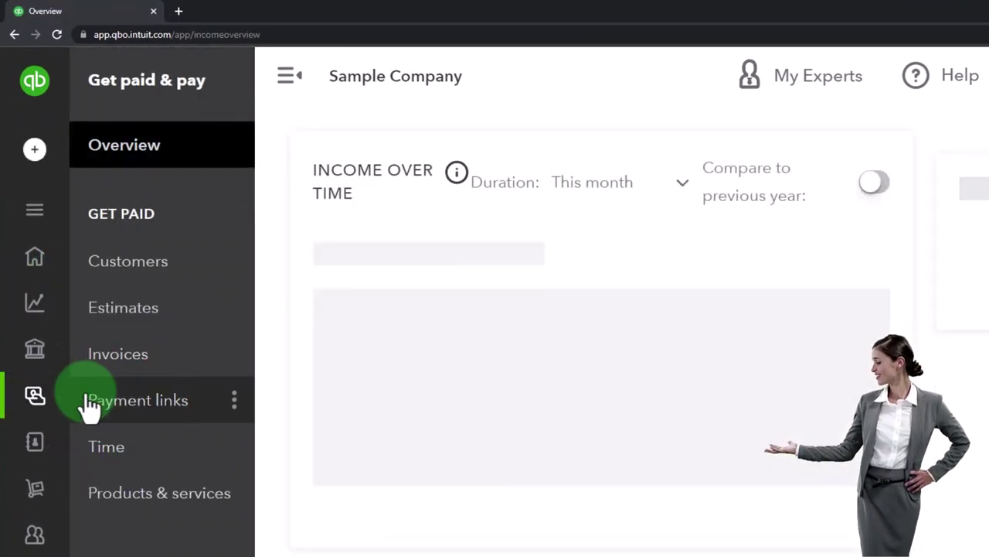
click(116, 263)
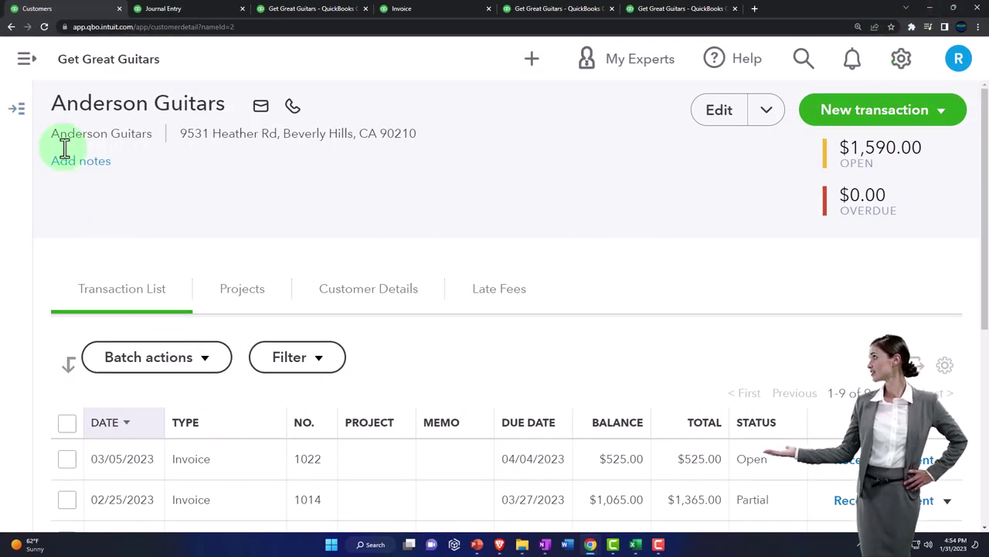
- Return to the full customer list and open customer ZZZ to examine the journal entry in its transaction list
click(25, 120)
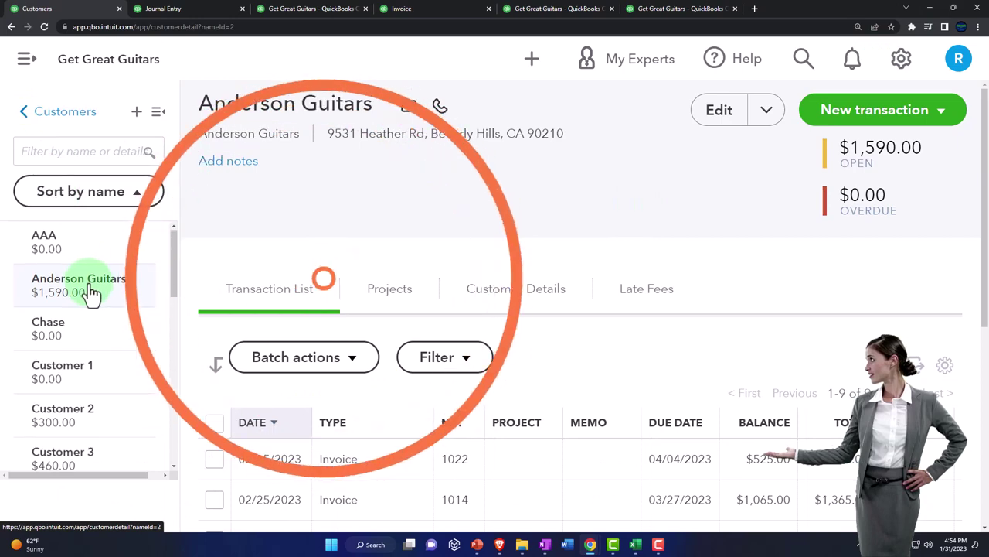
scroll(89, 286, down, 1)
click(49, 116)
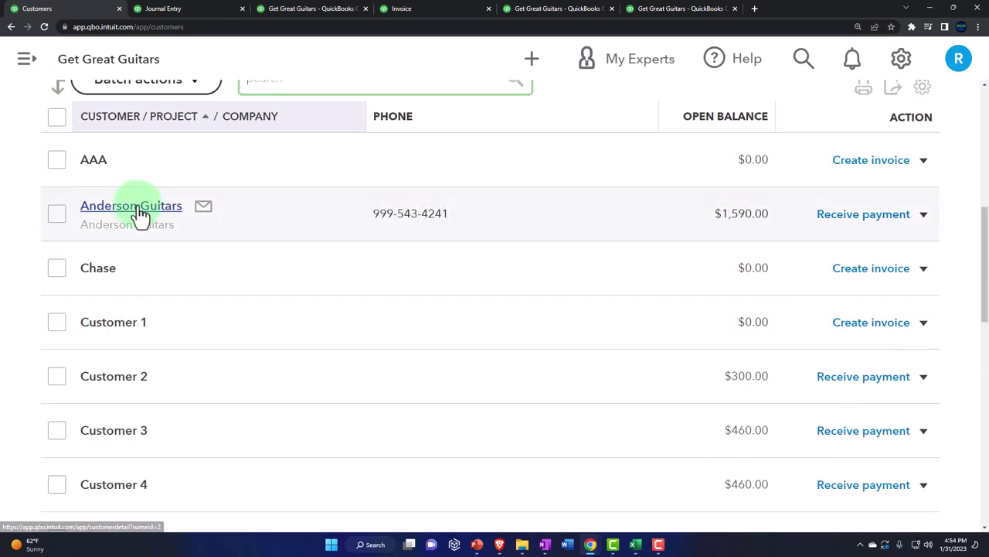
scroll(139, 271, down, 10)
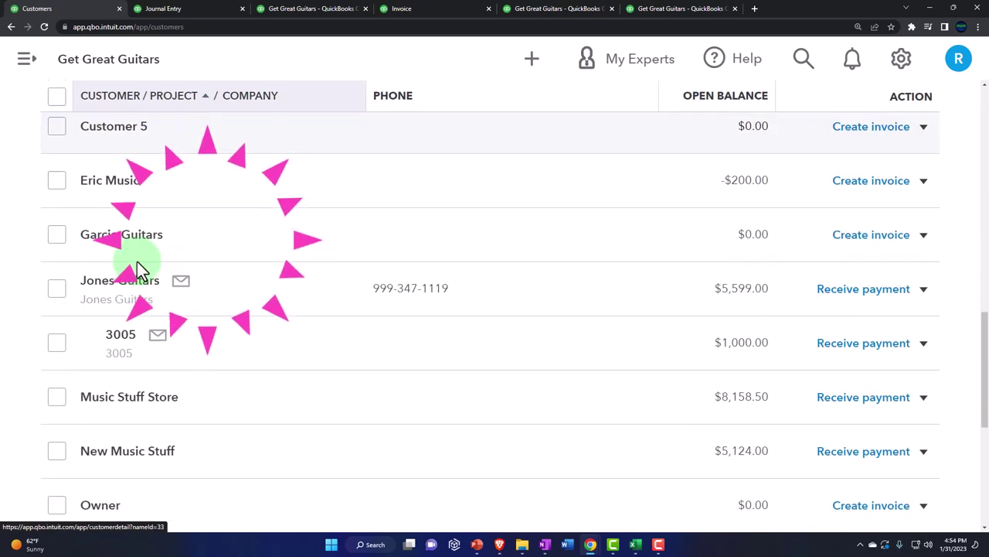
scroll(139, 270, down, 1)
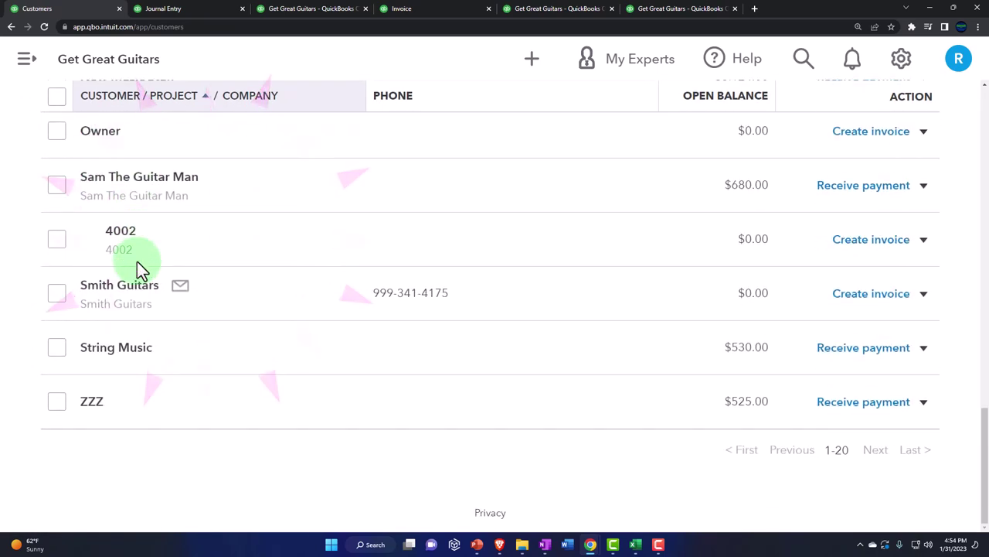
click(92, 402)
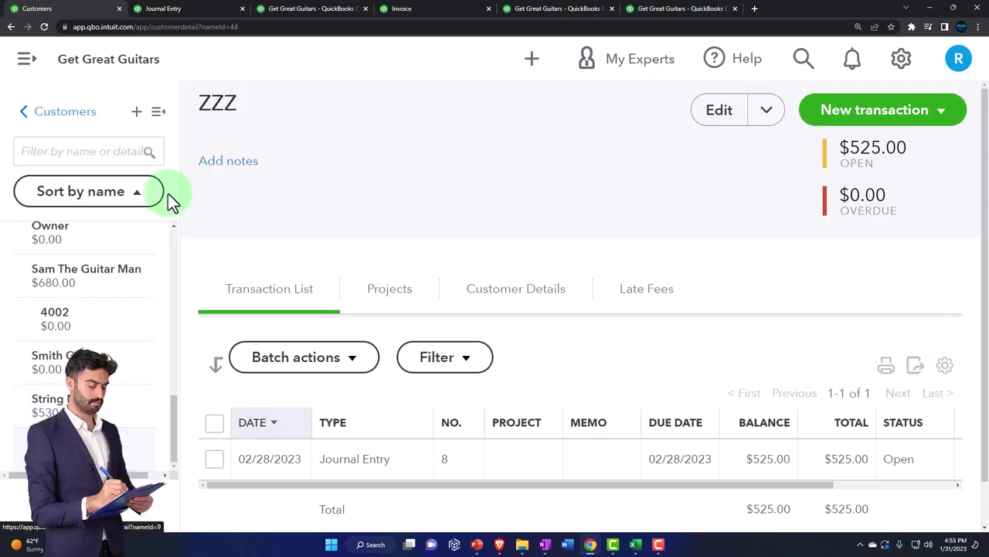
click(159, 115)
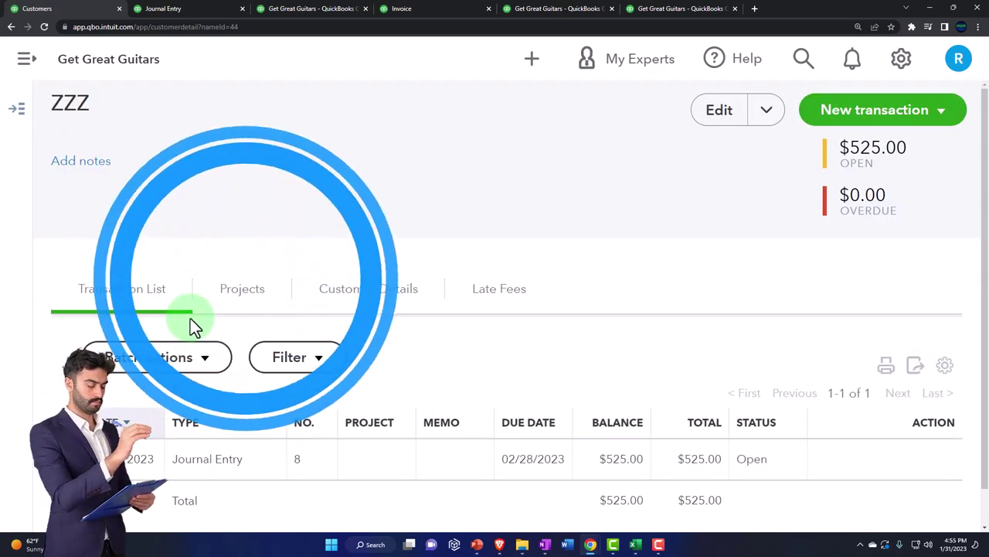
scroll(191, 318, down, 1)
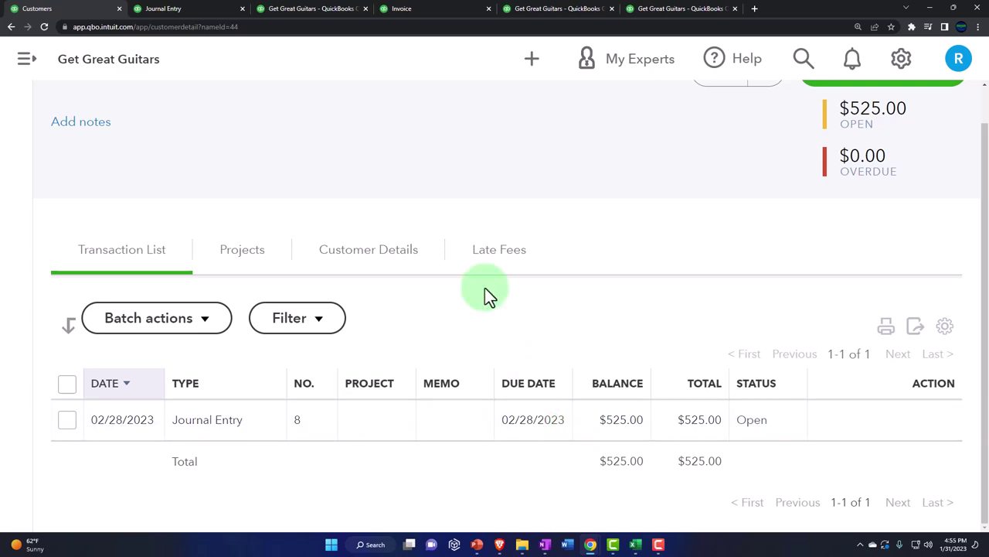
- Switch to the Get Great Guitars balance sheet and rerun it for 01/01/2023 to 03/31/2023
click(194, 11)
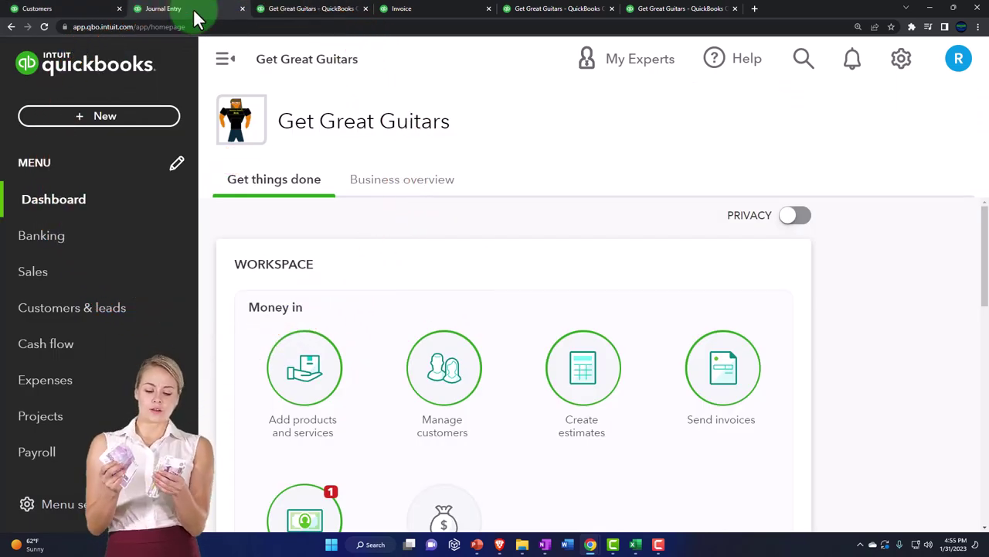
click(300, 13)
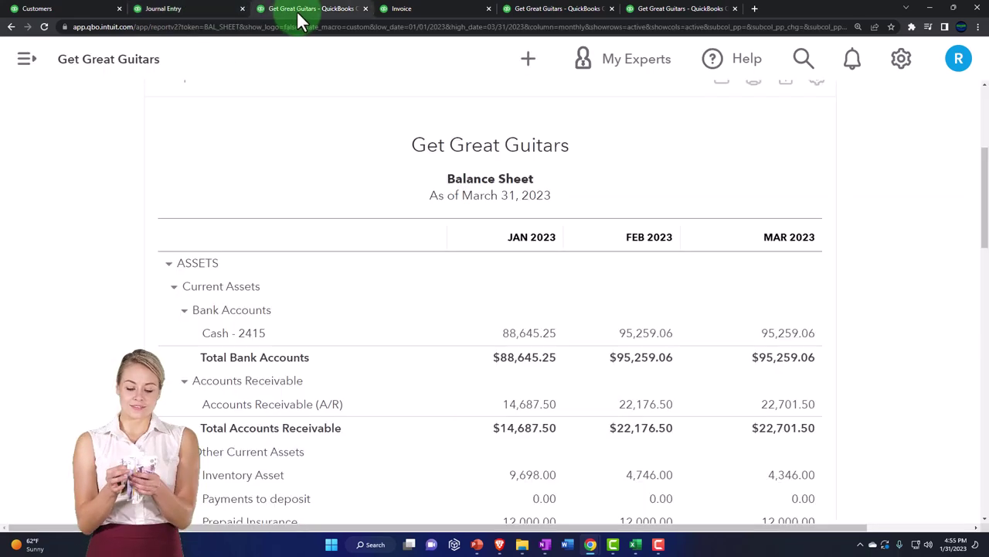
scroll(510, 193, up, 3)
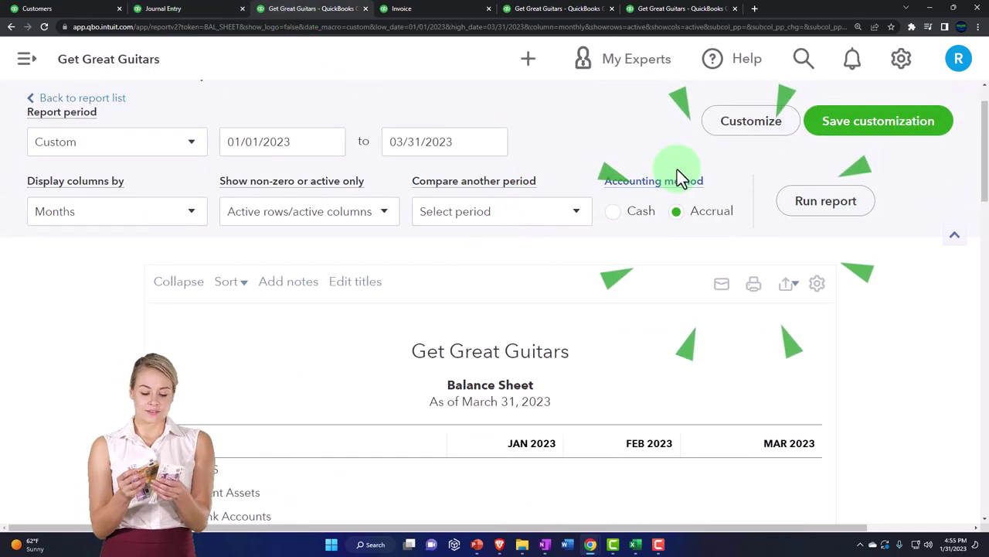
click(826, 201)
scroll(860, 361, down, 3)
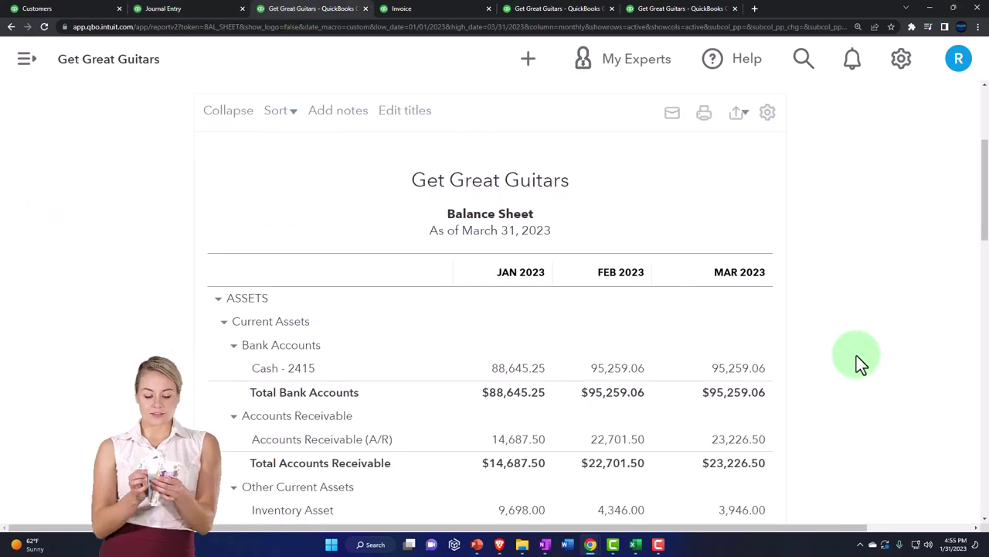
- Open the transaction detail behind the February 2023 Accounts Receivable (A/R) balance and locate the journal entry
key(ctrl+plus)
scroll(867, 349, down, 2)
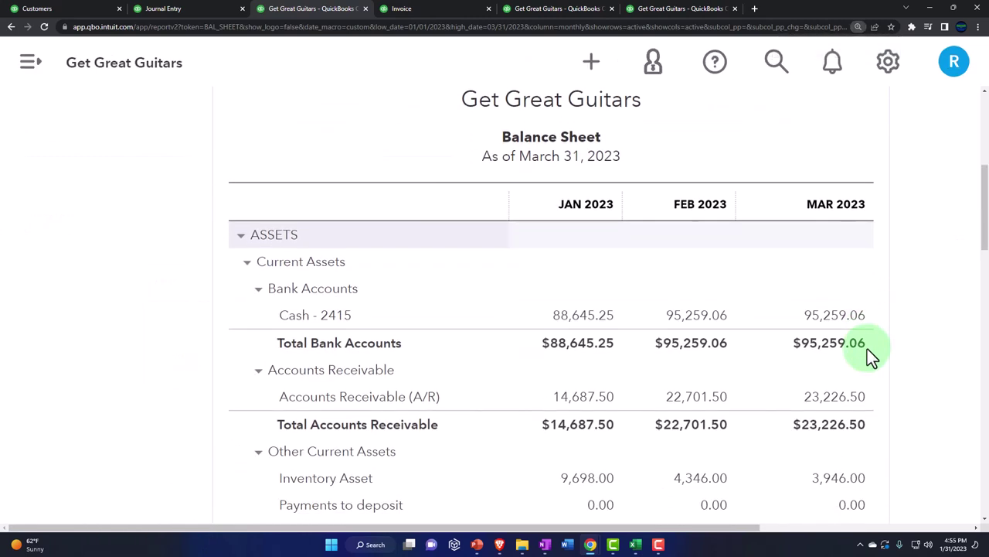
click(710, 401)
key(ctrl+plus)
key(ctrl+minus)
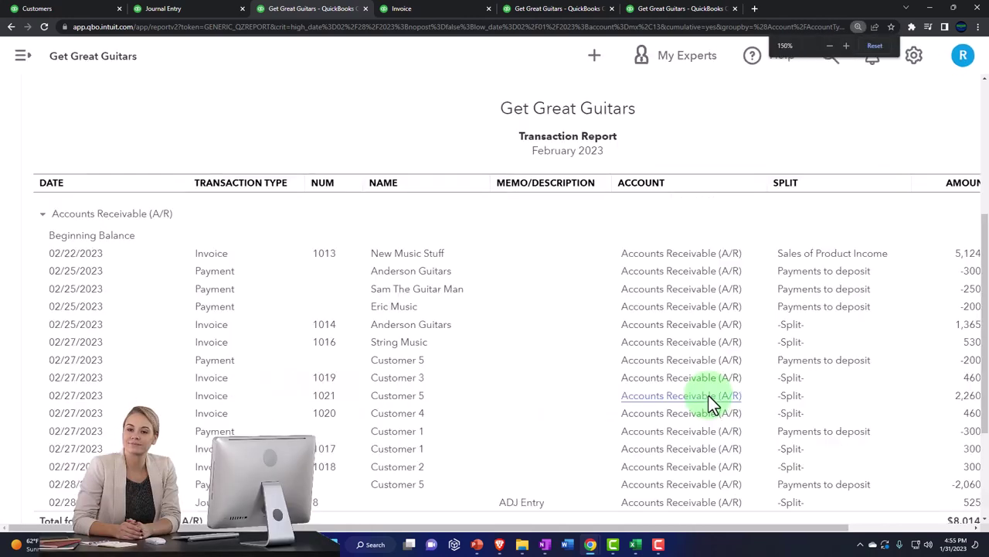
scroll(541, 410, down, 2)
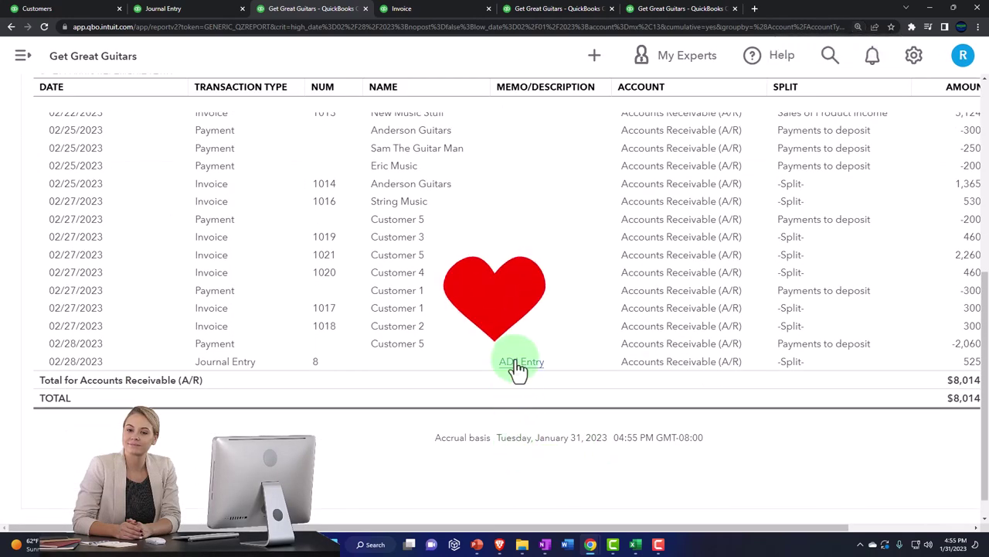
- Extend the Accounts Receivable transaction report to 03/31/2023, rerun it, and compare the journal entry with the Anderson Guitars invoice
scroll(336, 281, up, 10)
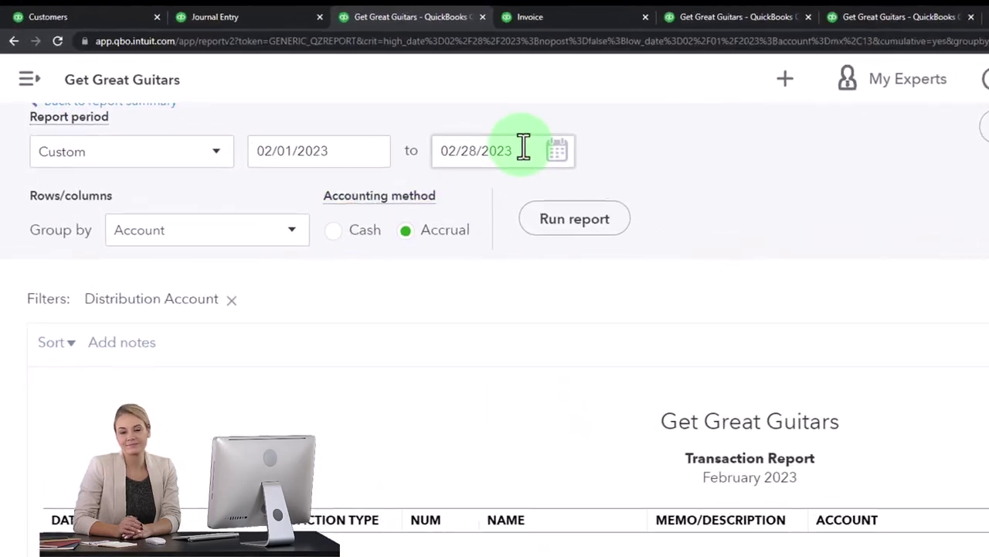
triple_click(560, 173)
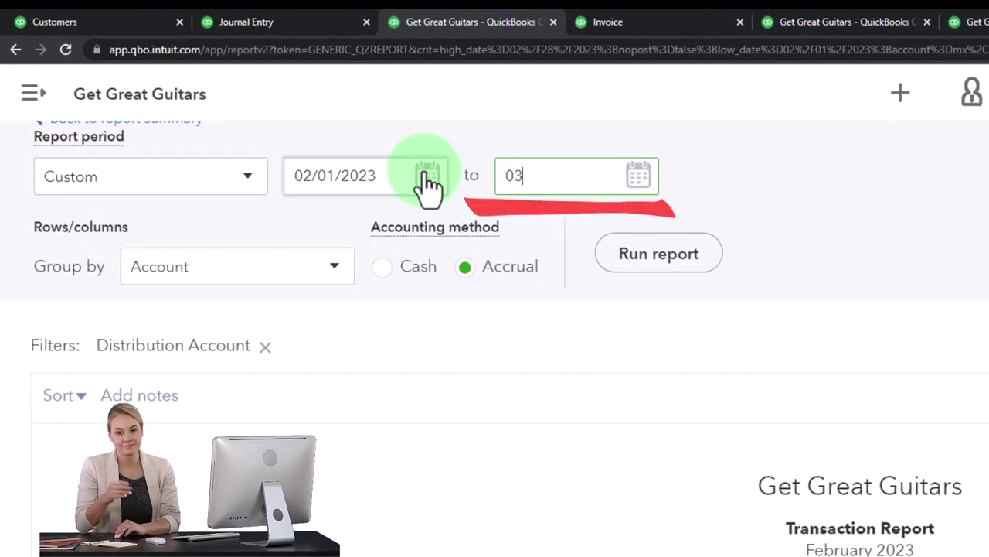
text(033123)
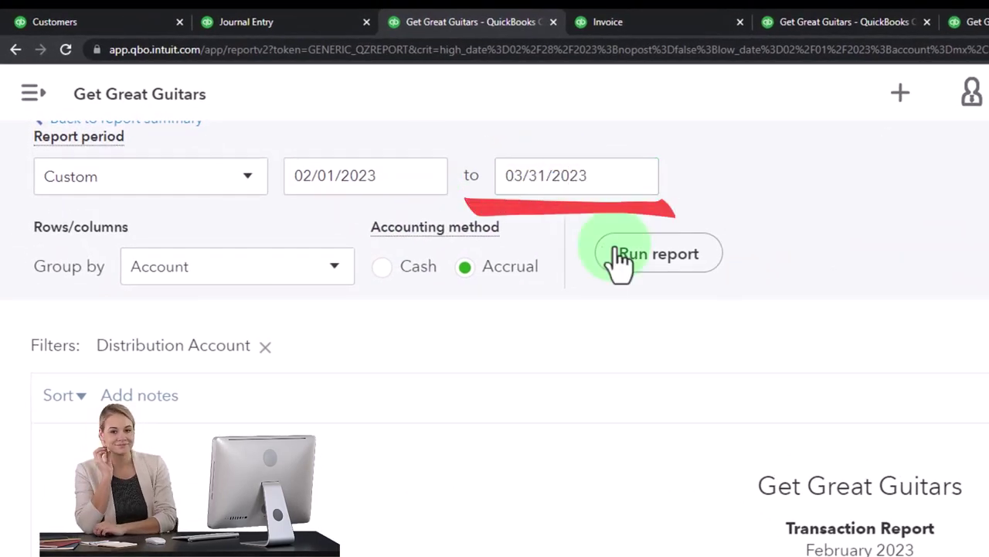
click(680, 257)
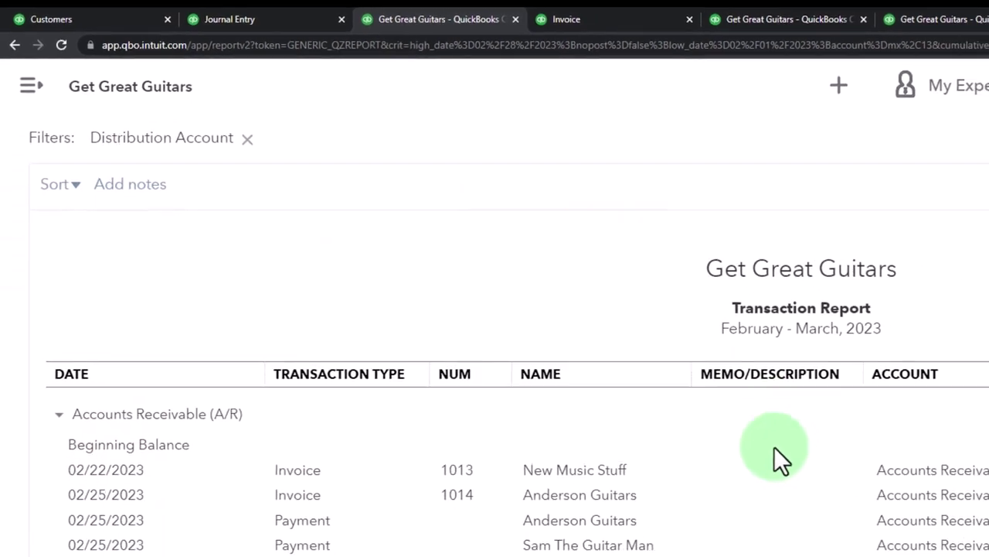
scroll(774, 446, down, 5)
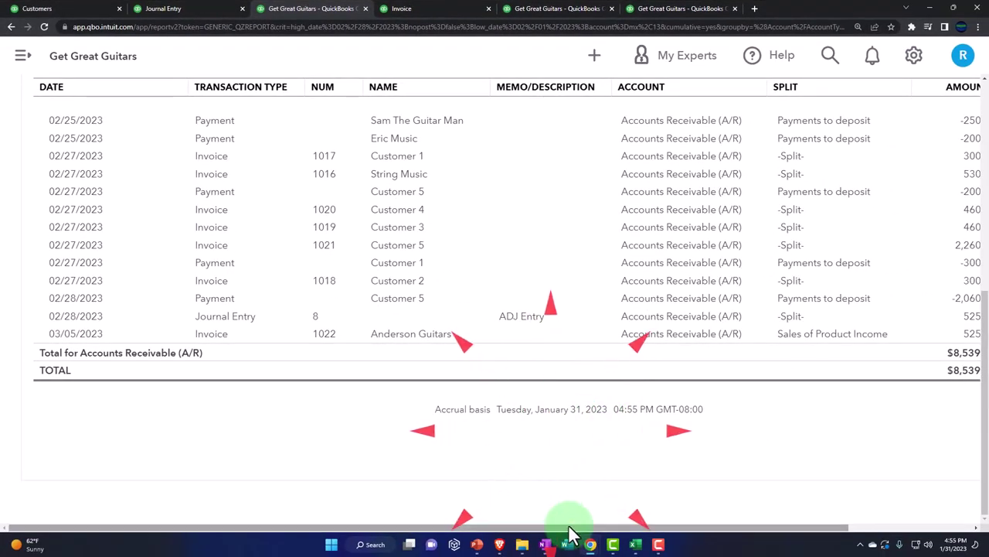
scroll(572, 534, right, 1)
key(ctrl+minus)
key(ctrl+minus)
key(ctrl+minus)
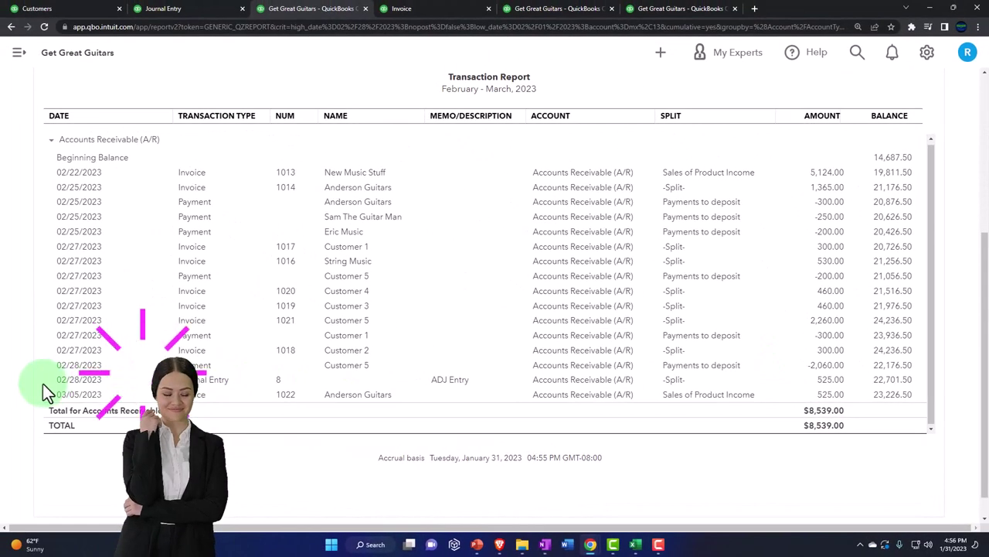
- Go back to the balance sheet summary, and rerun the January to March 2023 Profit and Loss report
scroll(42, 383, up, 4)
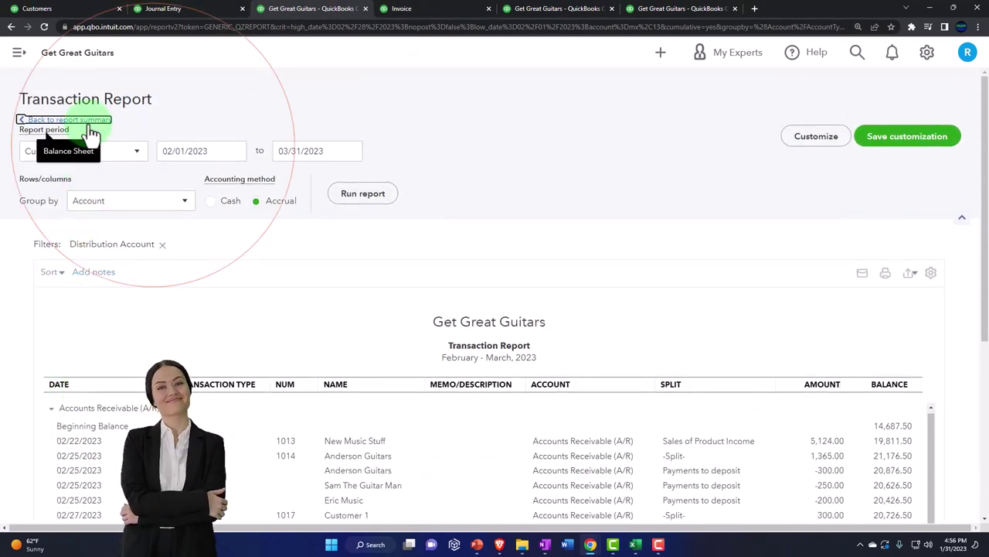
click(89, 128)
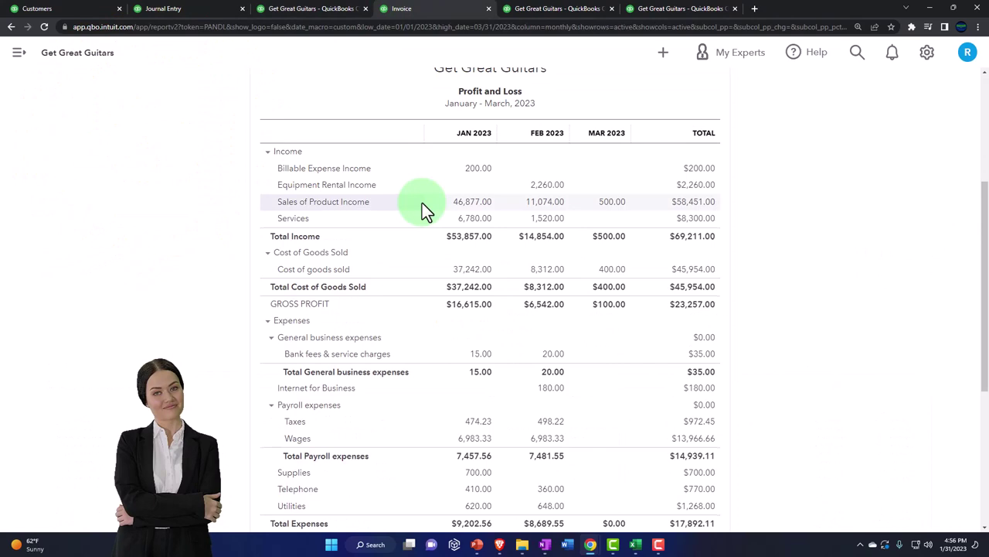
scroll(422, 202, up, 3)
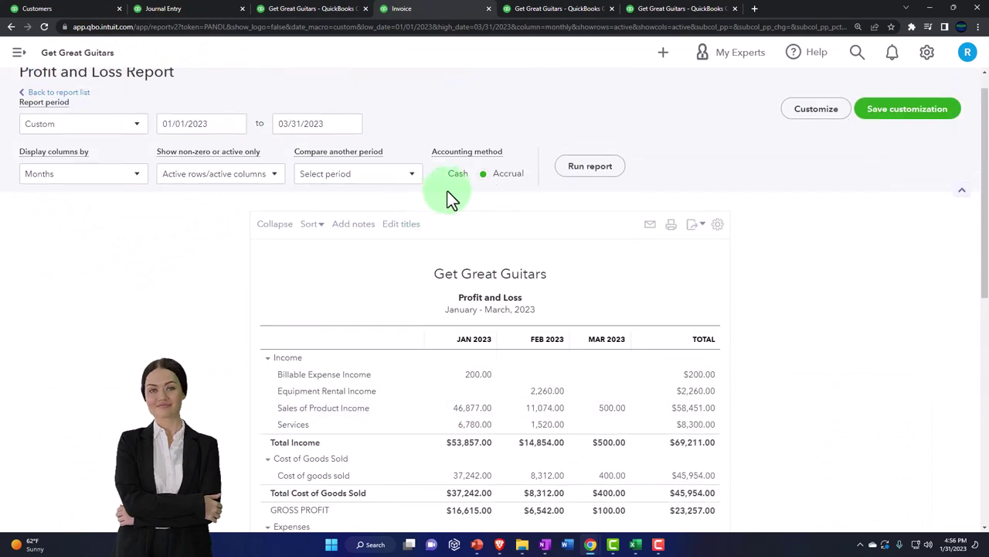
scroll(700, 291, down, 3)
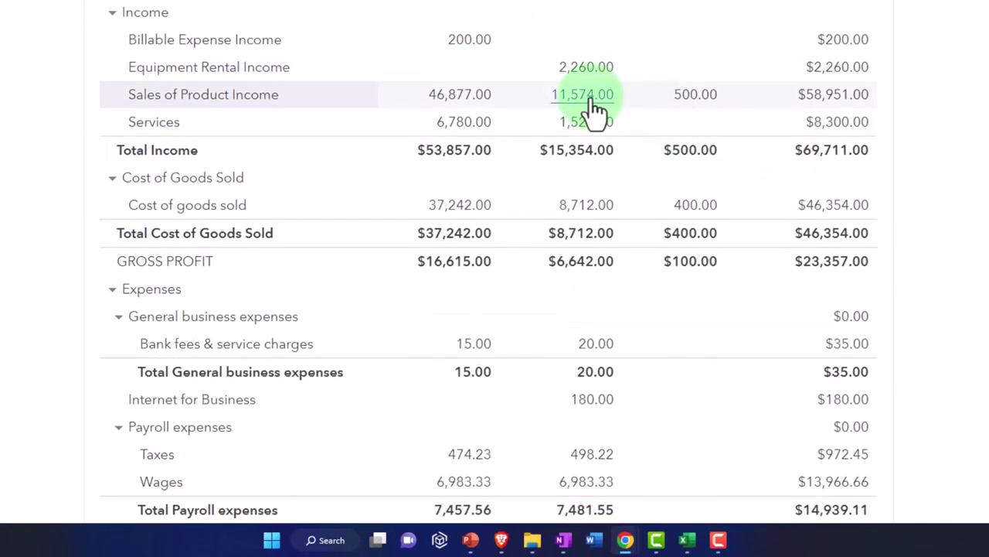
- Examine the February transactions behind Sales of Product Income, and go back to the Profit and Loss report
click(582, 94)
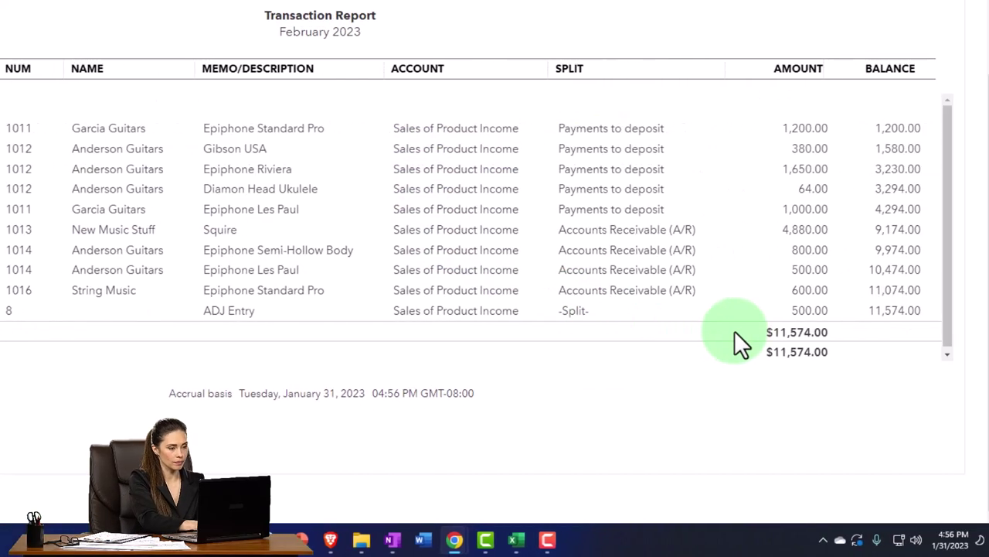
scroll(797, 332, up, 3)
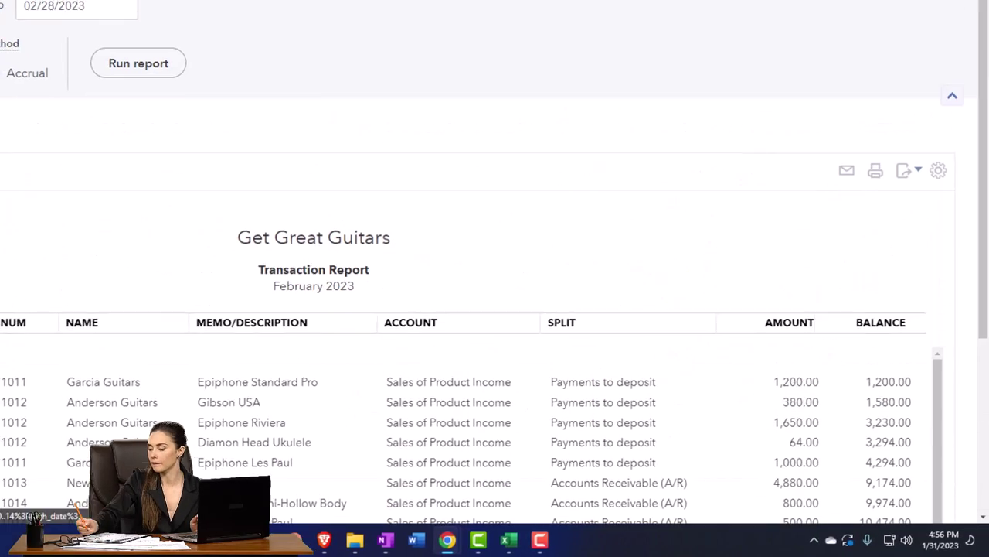
click(11, 26)
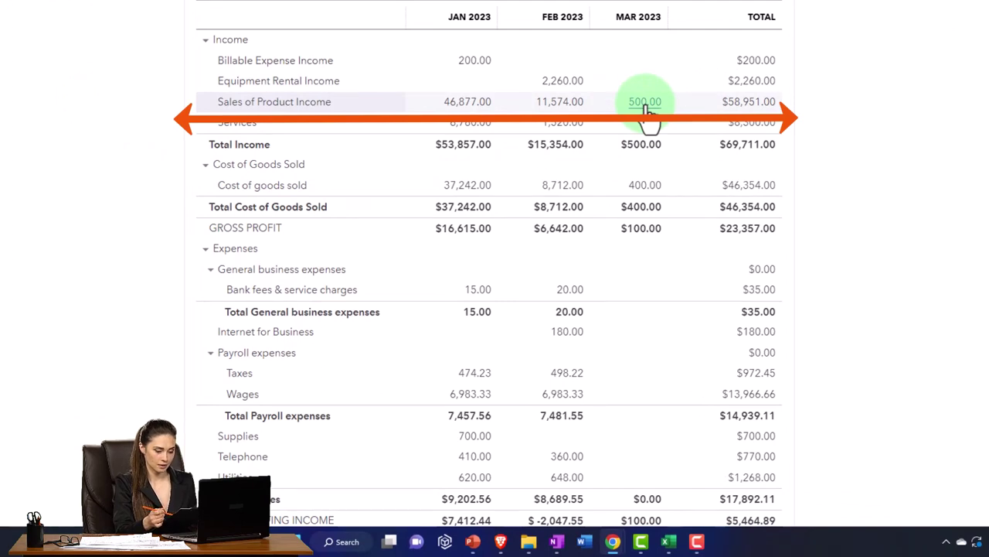
- Return to the balance sheet and examine the February transactions behind the California Department of Tax and Fee Administration Payable balance
click(306, 11)
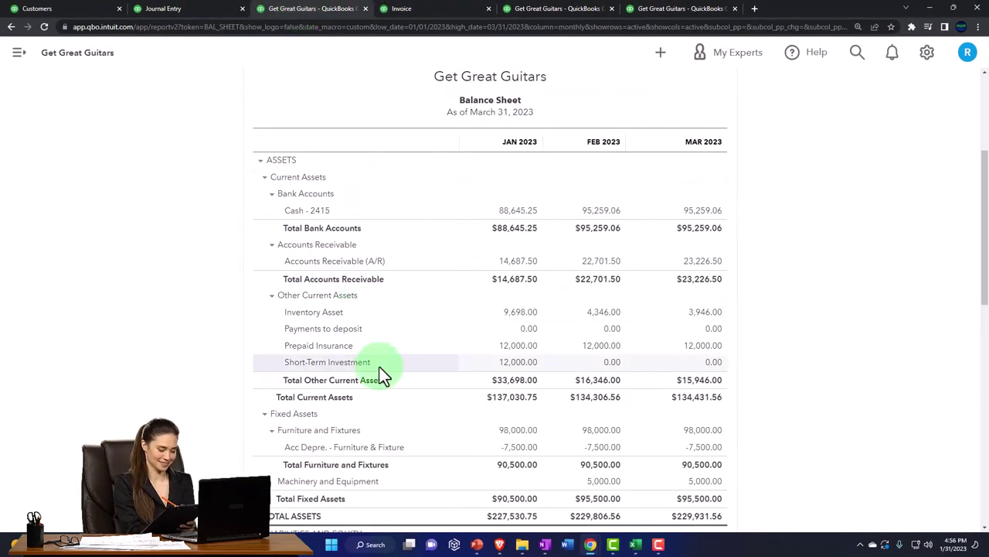
scroll(380, 374, down, 2)
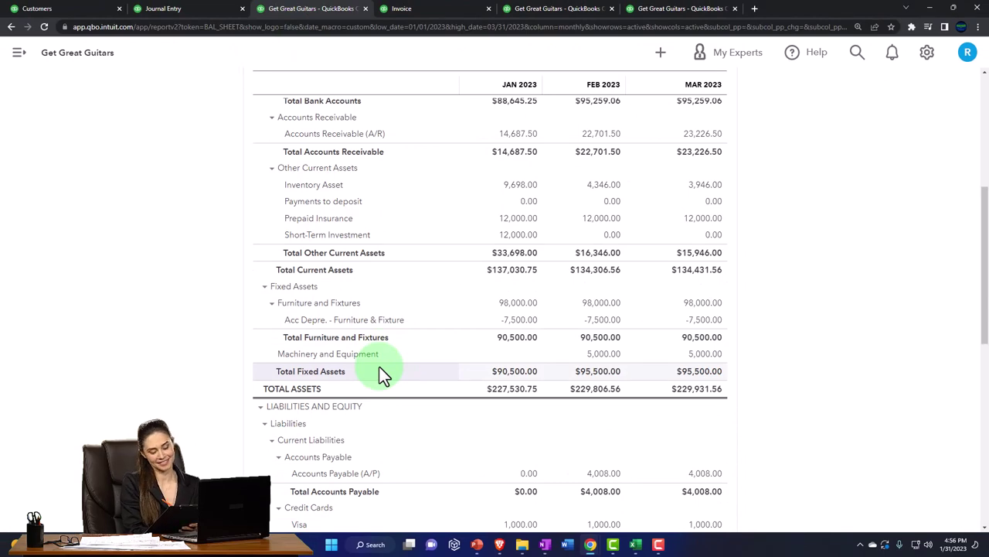
scroll(379, 366, down, 3)
key(ctrl+plus)
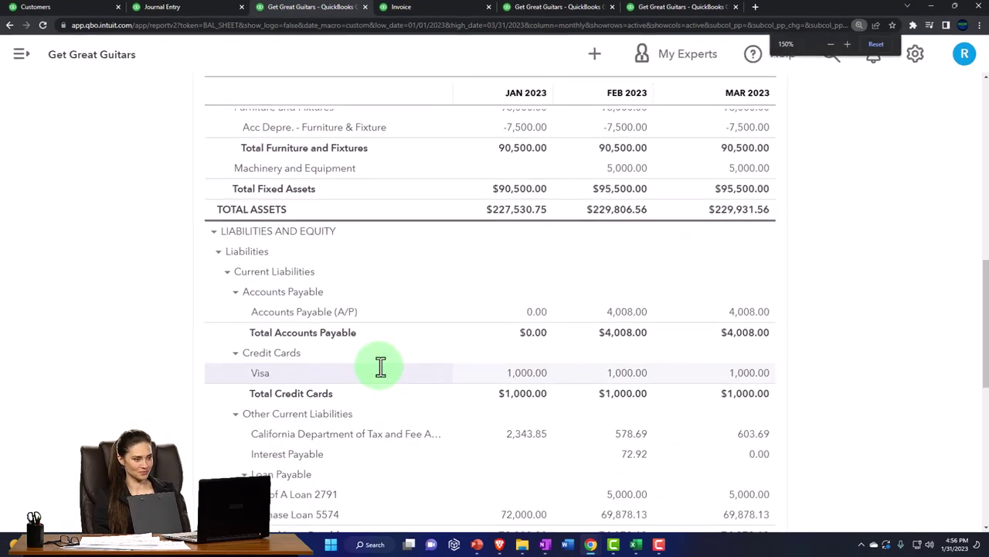
scroll(371, 360, down, 2)
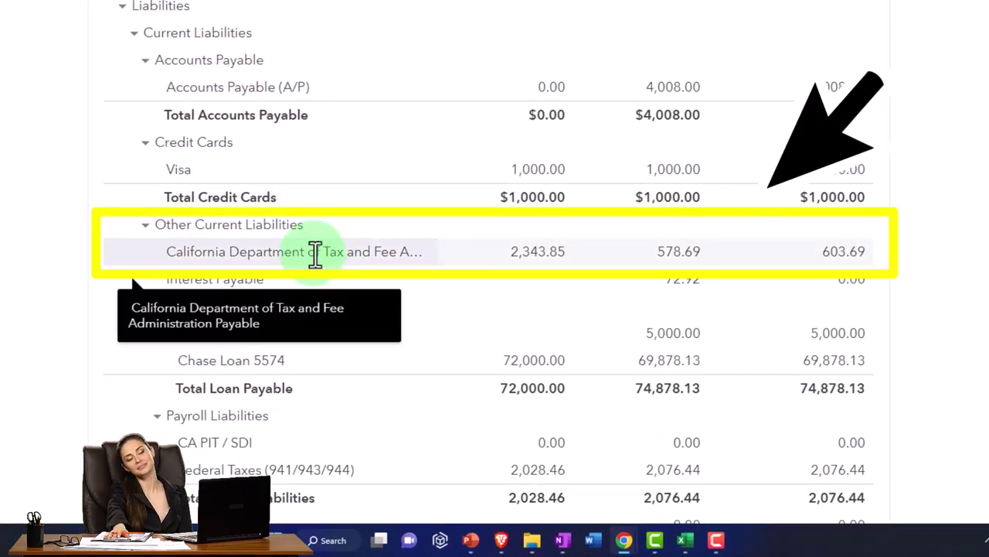
click(678, 257)
scroll(661, 255, up, 1)
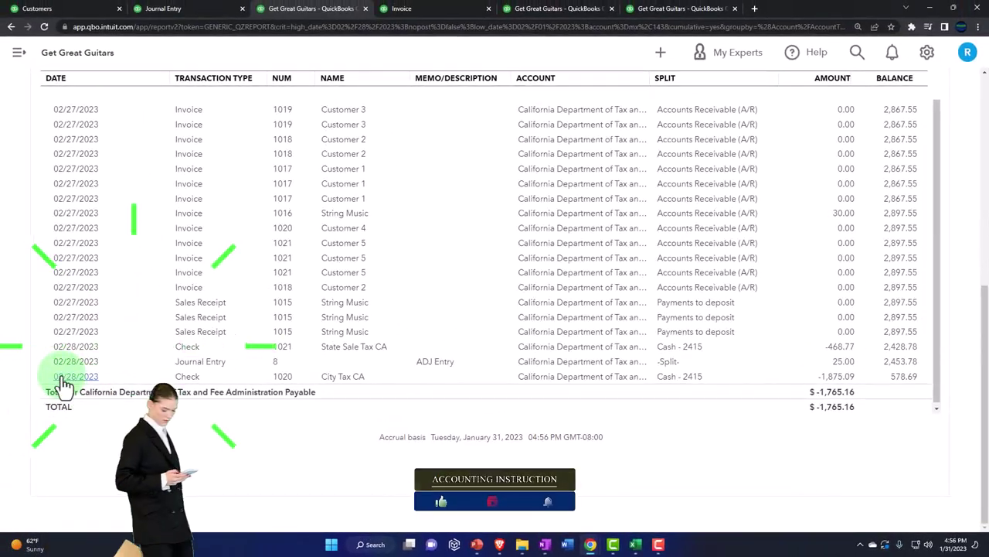
- Go back from the sales tax payable detail to the balance sheet summary and review the current liabilities
scroll(65, 384, up, 10)
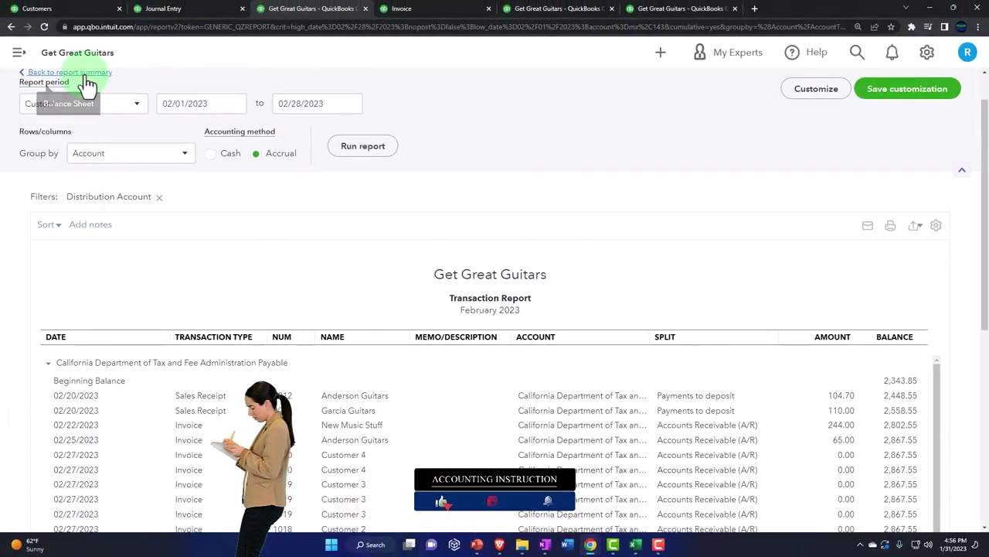
click(87, 76)
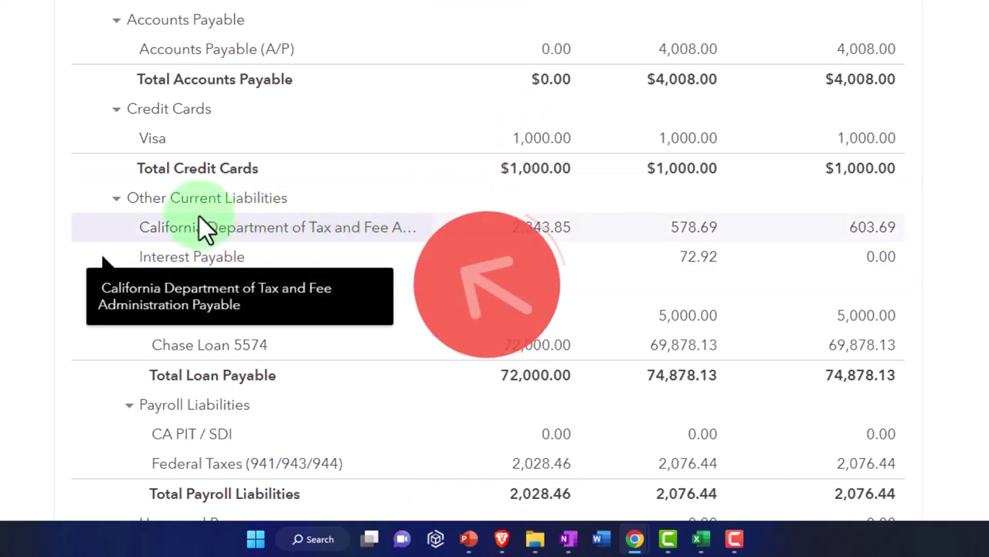
scroll(206, 221, up, 4)
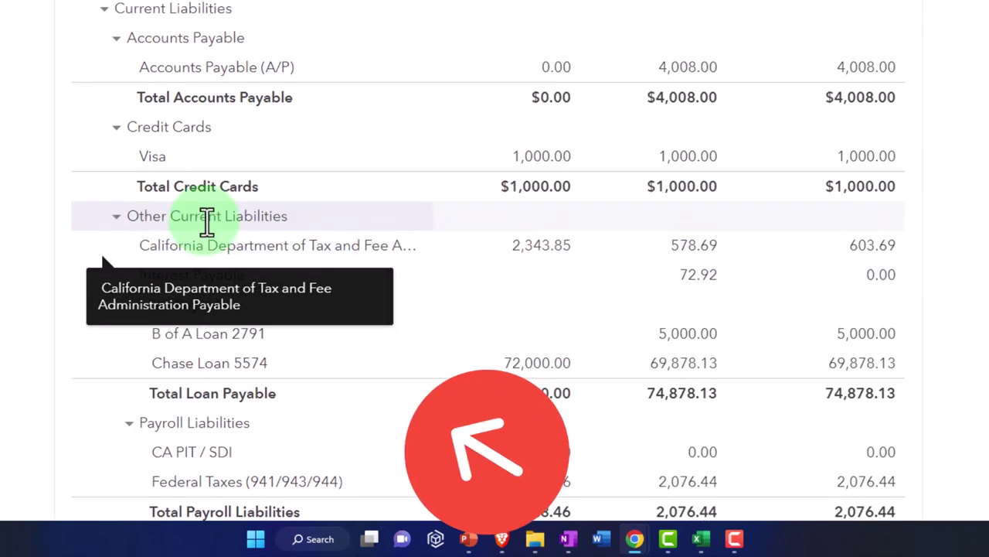
- Examine the February transactions behind the Inventory Asset balance, and go back to the balance sheet summary
scroll(205, 221, up, 5)
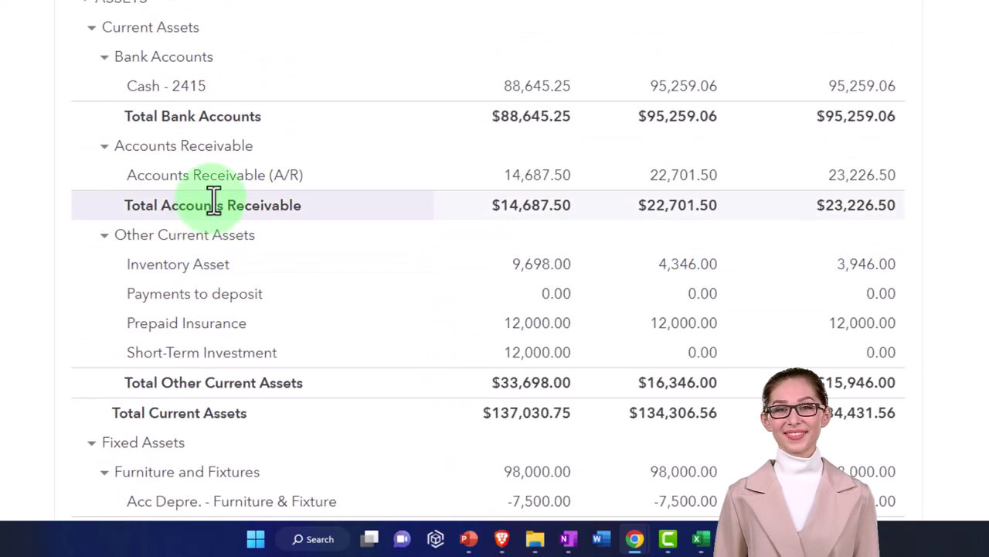
click(314, 174)
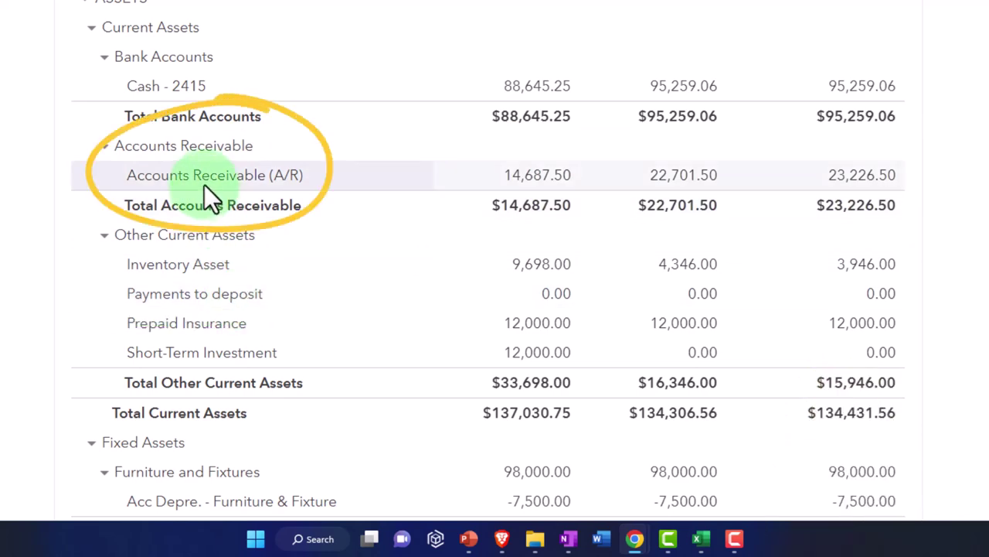
scroll(22, 259, down, 3)
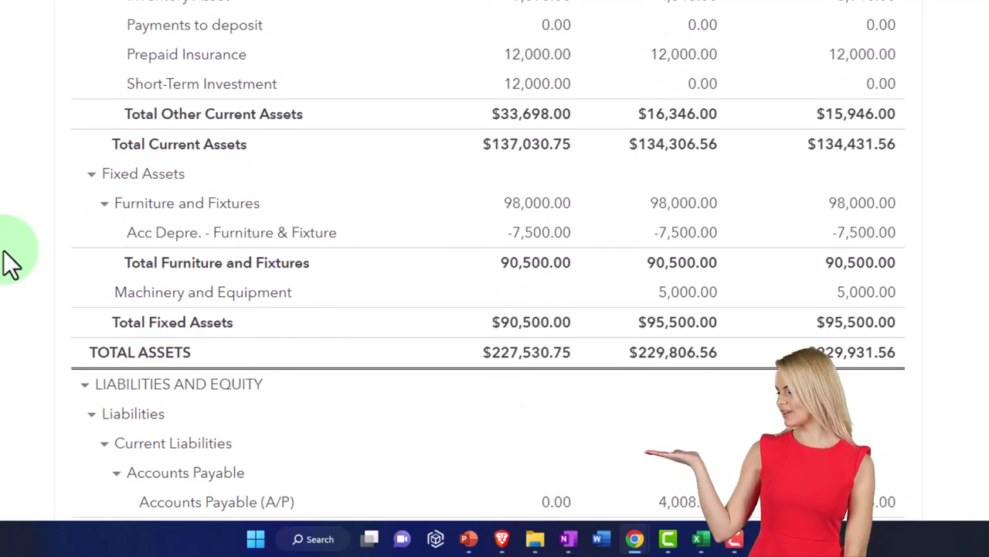
scroll(4, 251, up, 1)
click(676, 77)
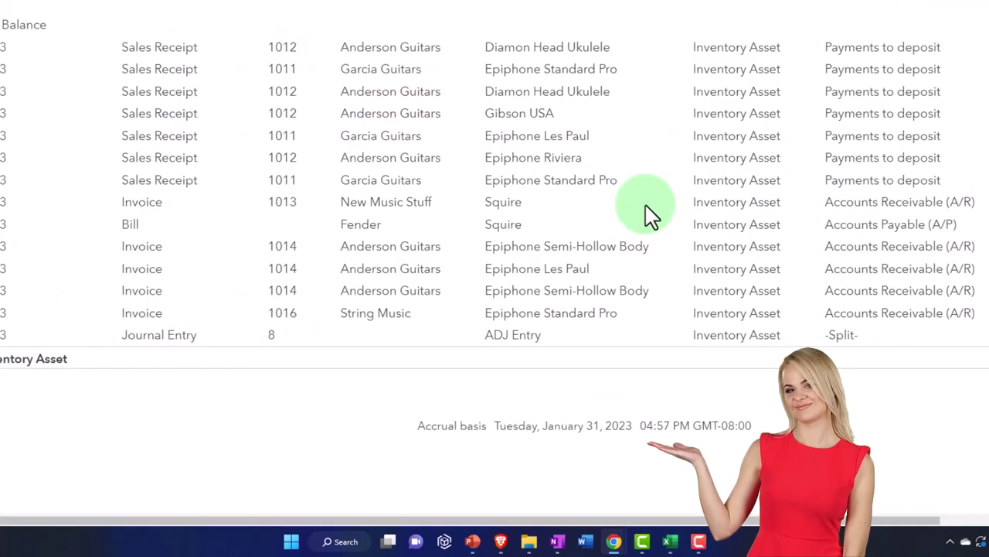
click(579, 345)
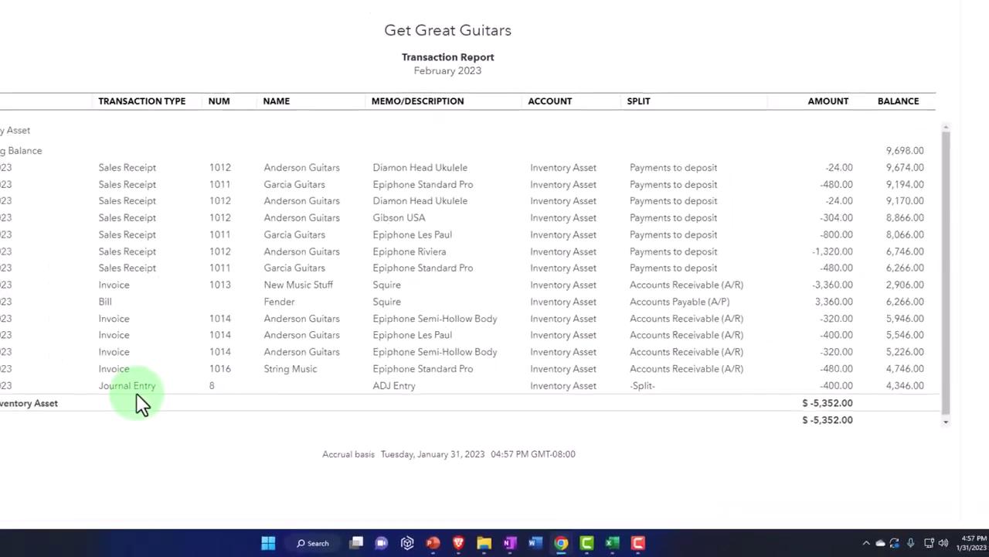
scroll(215, 414, up, 3)
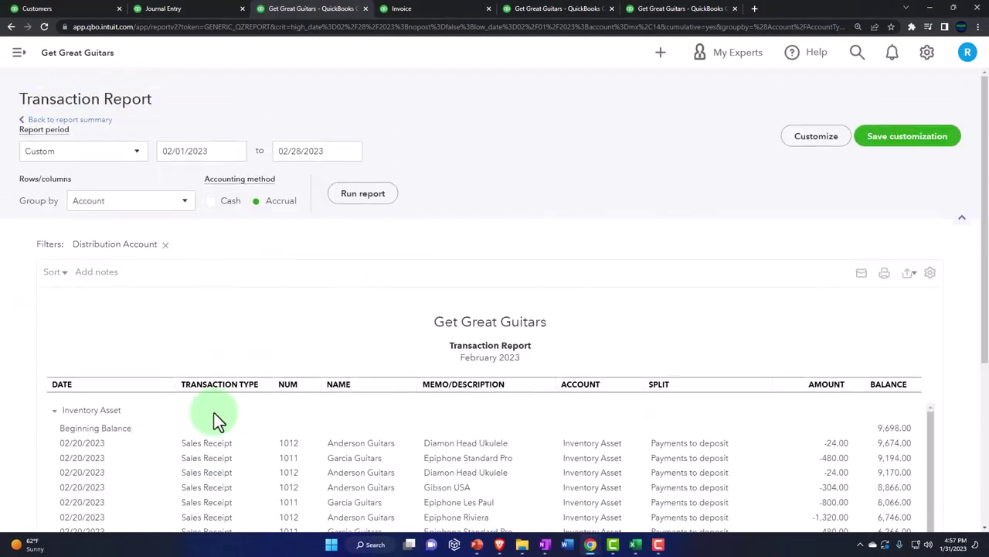
click(101, 122)
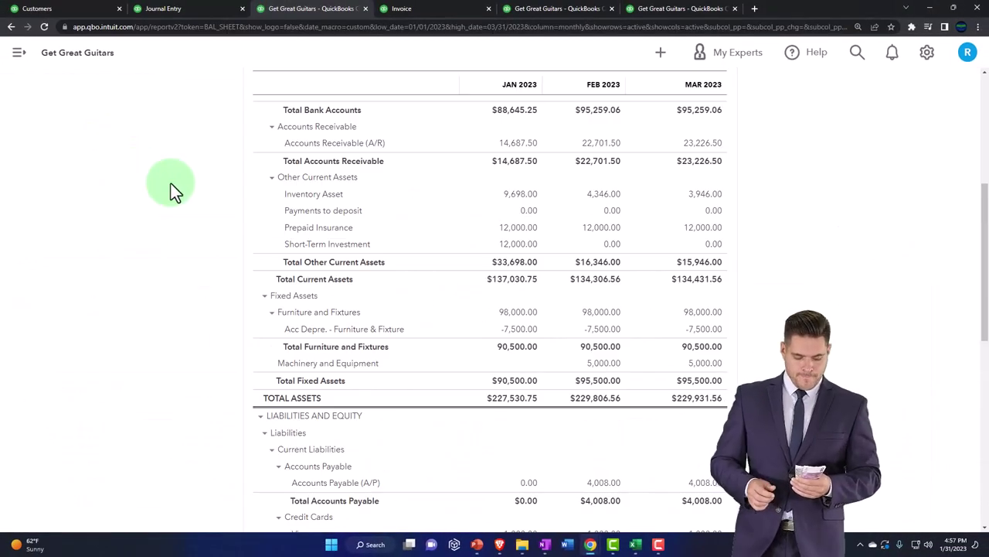
key(ctrl+plus)
key(ctrl+plus)
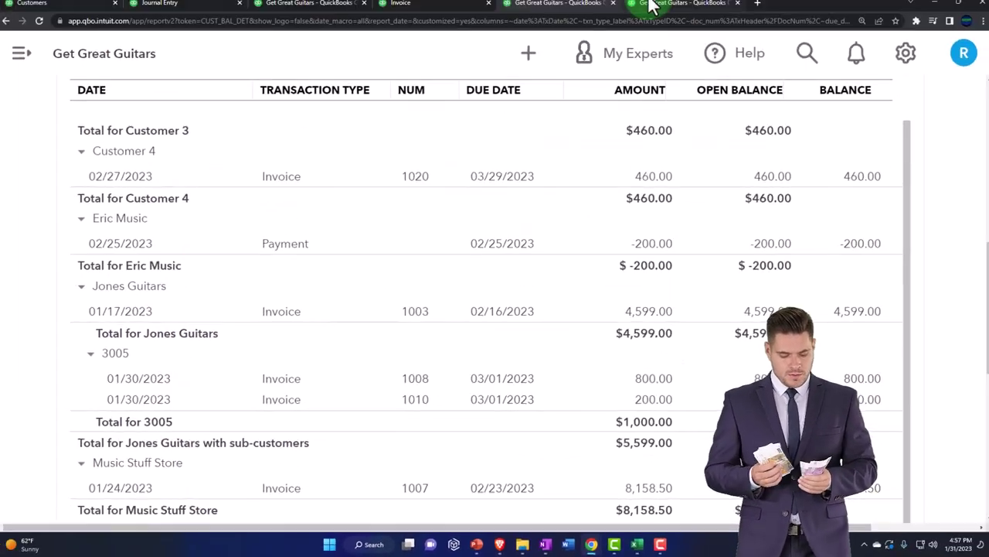
- Rerun the Inventory Valuation Summary report as of 03/31/2023 and review the item quantities and asset values
click(651, 10)
key(ctrl+plus)
scroll(572, 220, down, 2)
scroll(480, 224, up, 3)
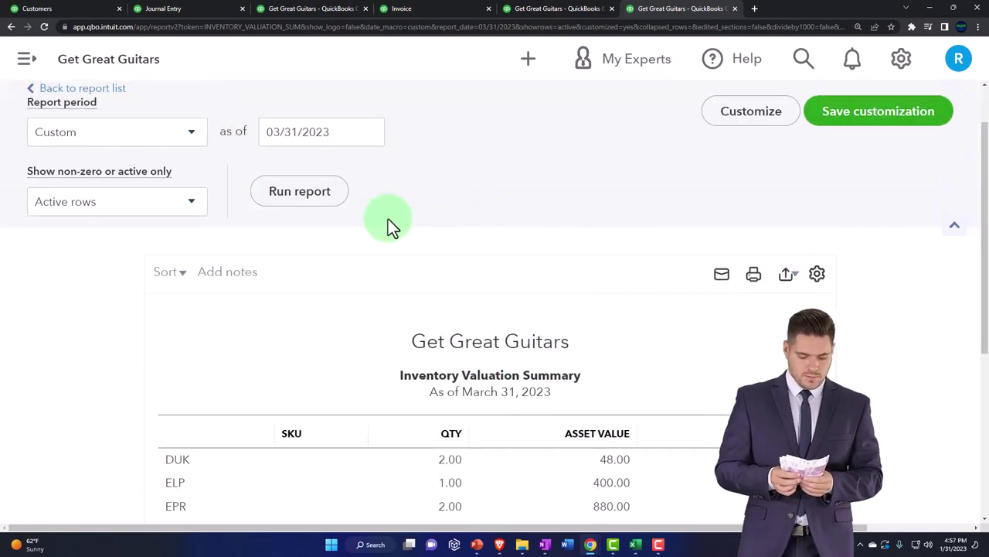
click(313, 197)
scroll(349, 337, down, 3)
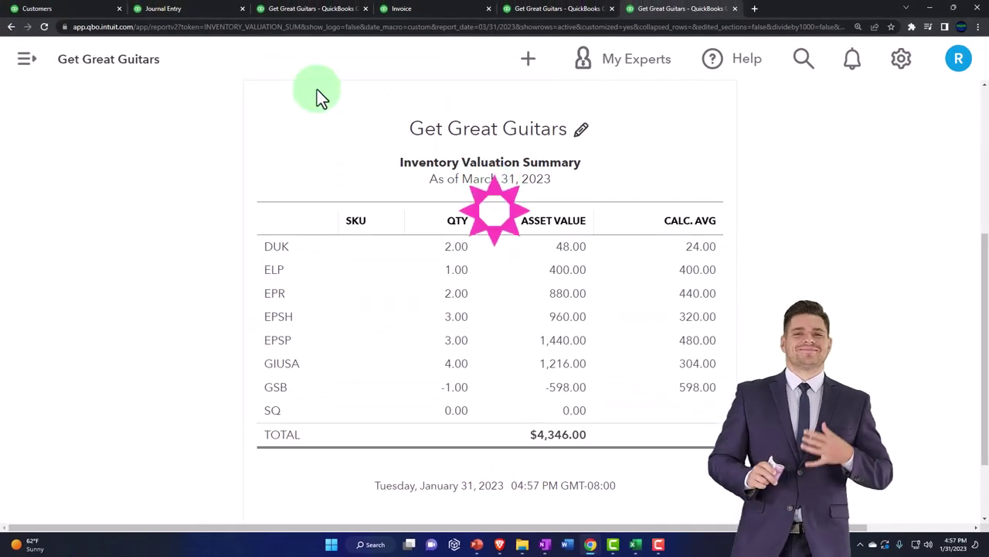
- Return to the balance sheet and calculate 3946 minus 4346 in Calculator, kept on top of the report, and close it
click(177, 10)
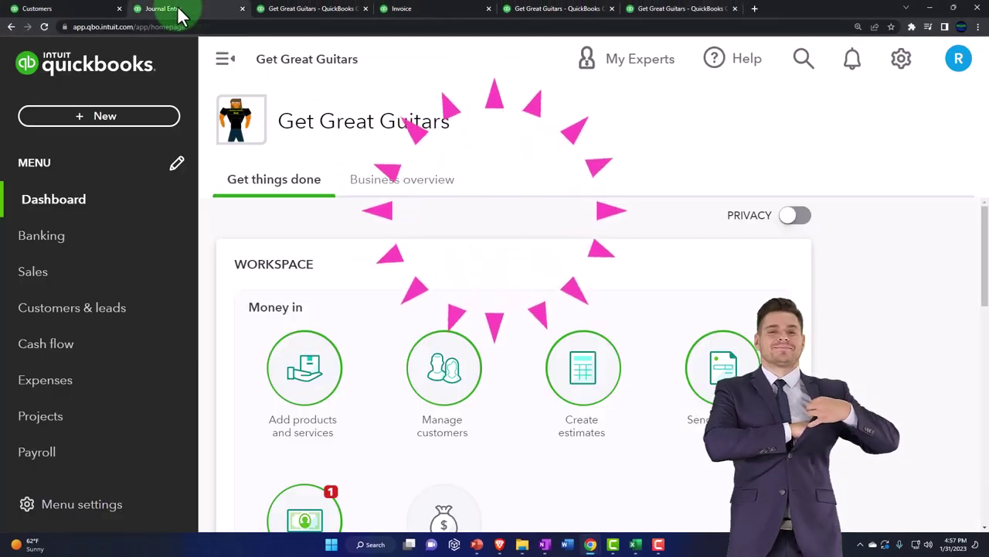
click(283, 9)
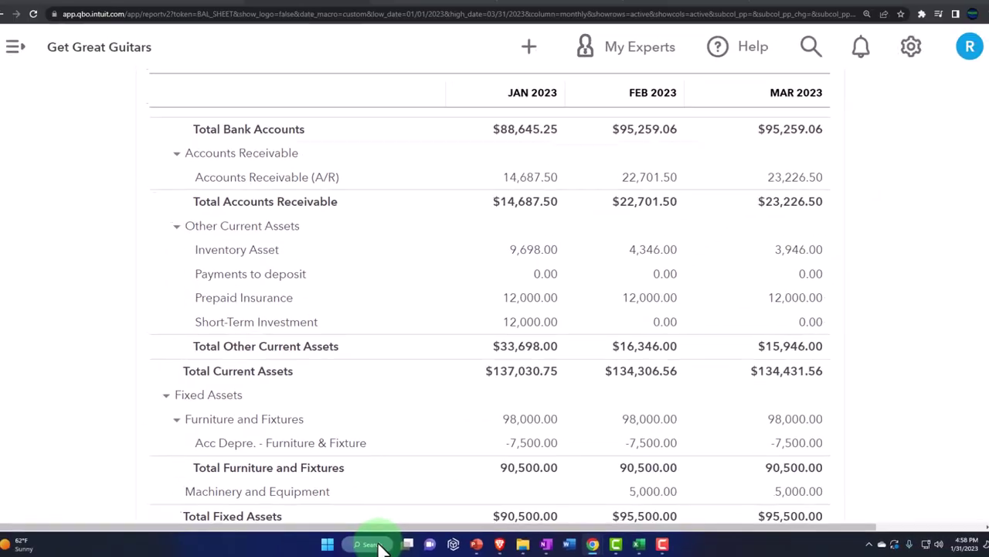
click(379, 546)
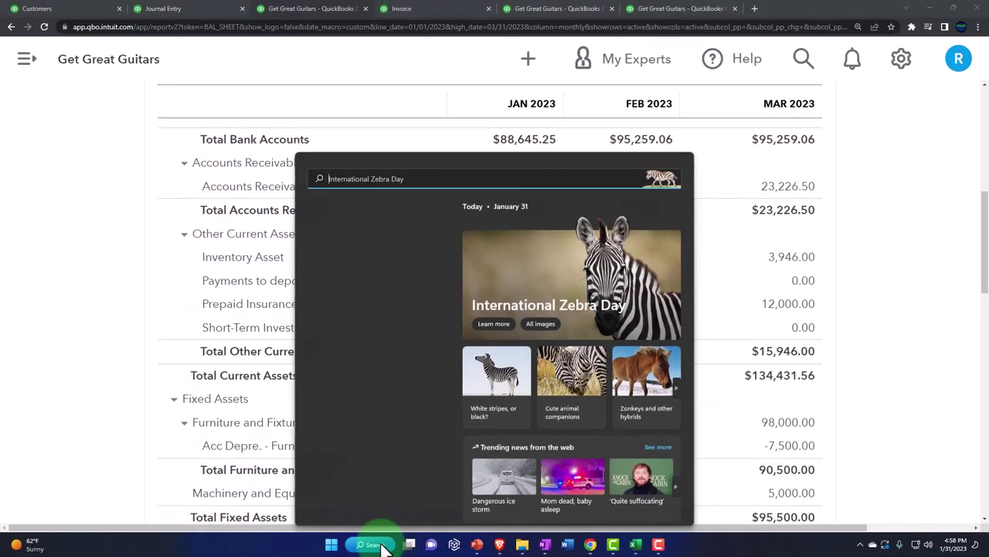
click(361, 224)
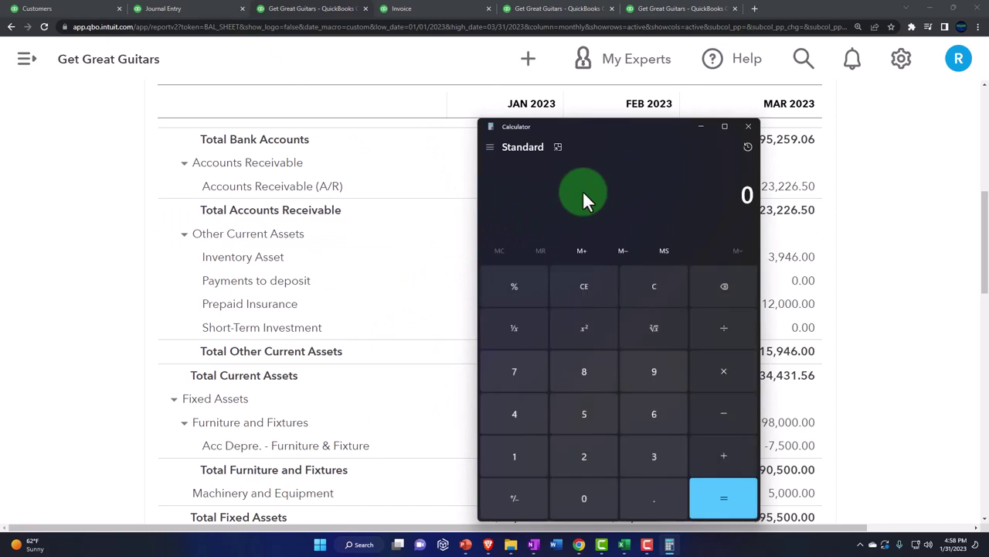
click(558, 147)
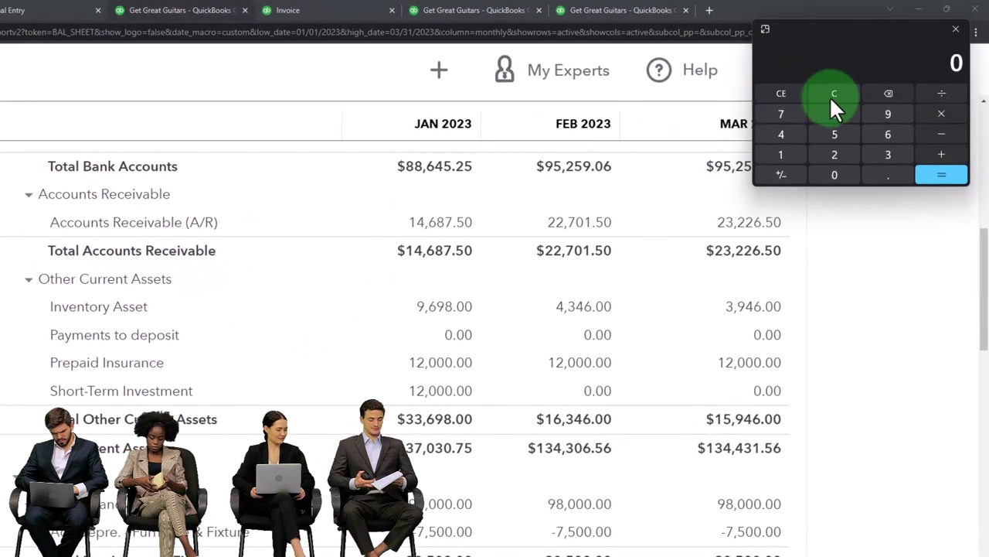
text(3946)
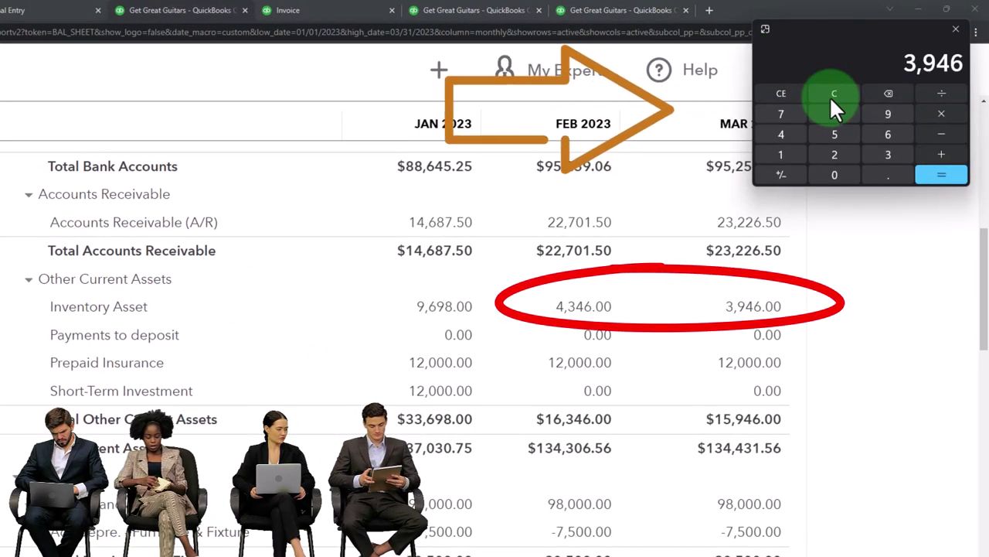
text(-4346)
key(Return)
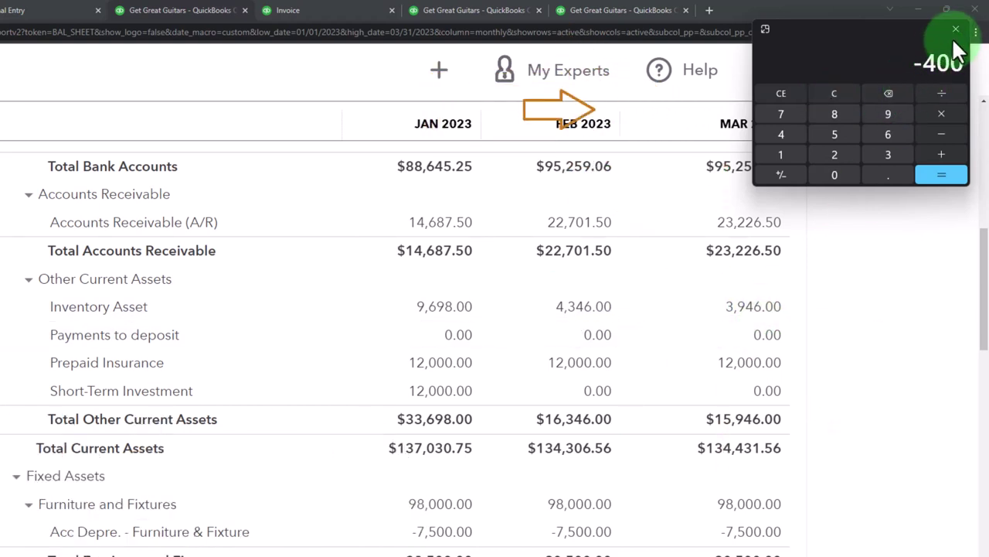
click(956, 29)
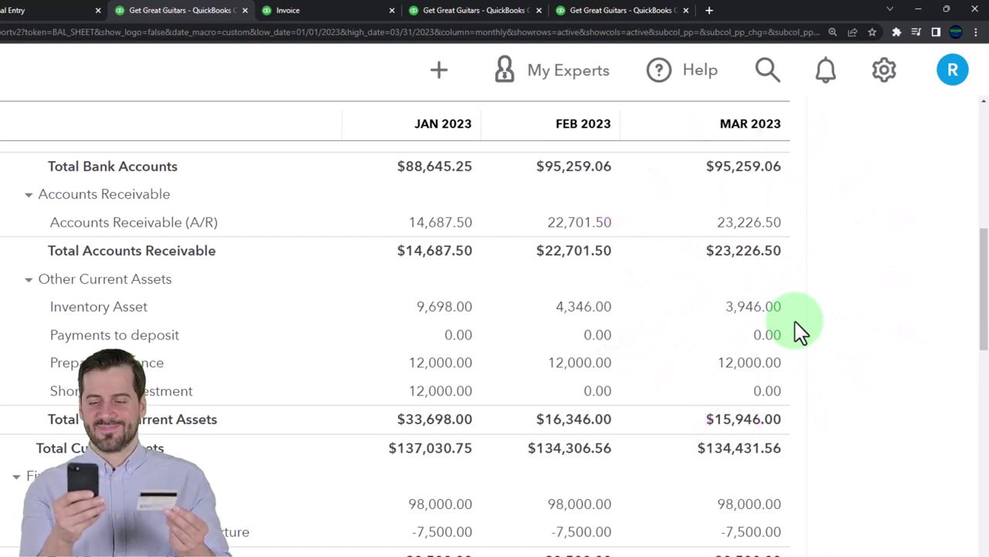
- Examine the February transactions behind Cost of goods sold on the Profit and Loss report, and go back to its summary
click(307, 6)
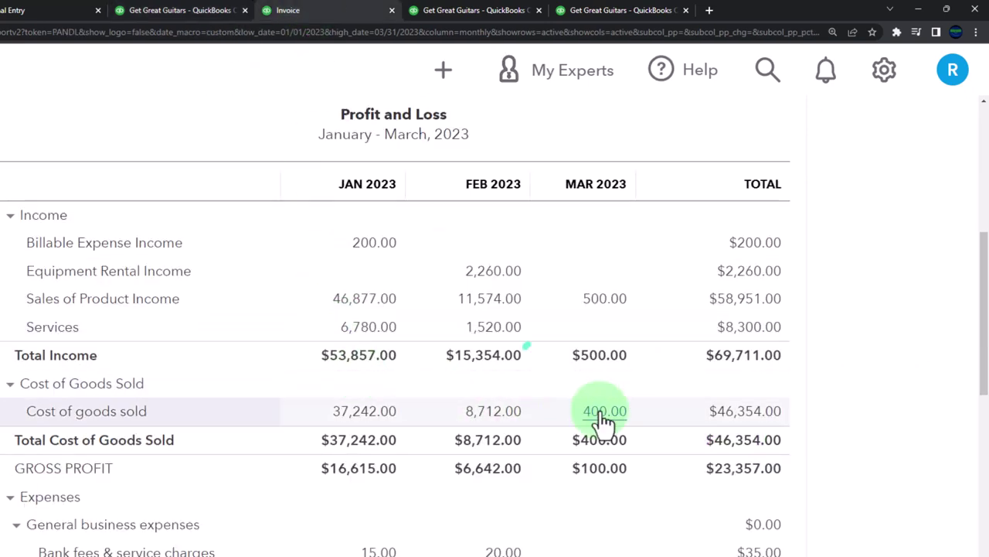
click(521, 418)
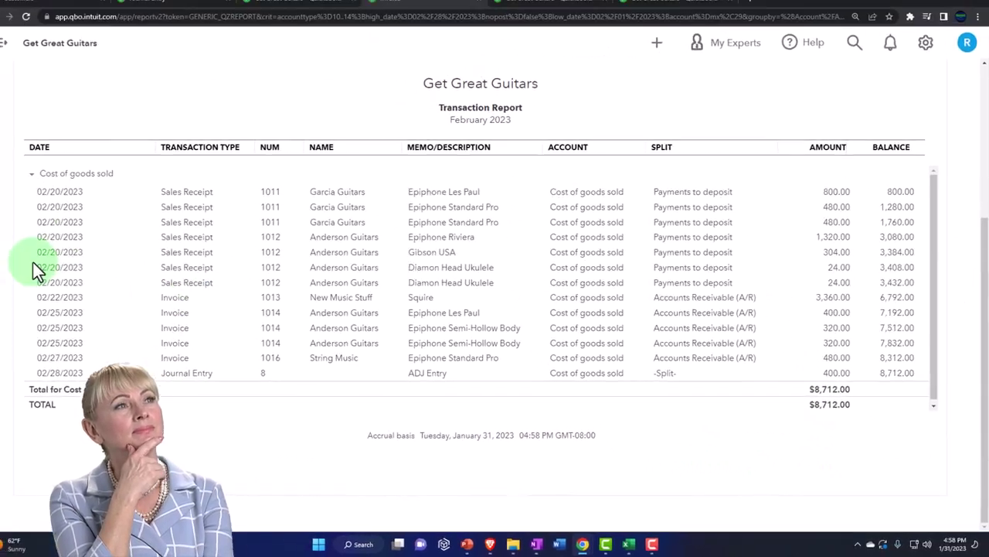
scroll(46, 232, up, 3)
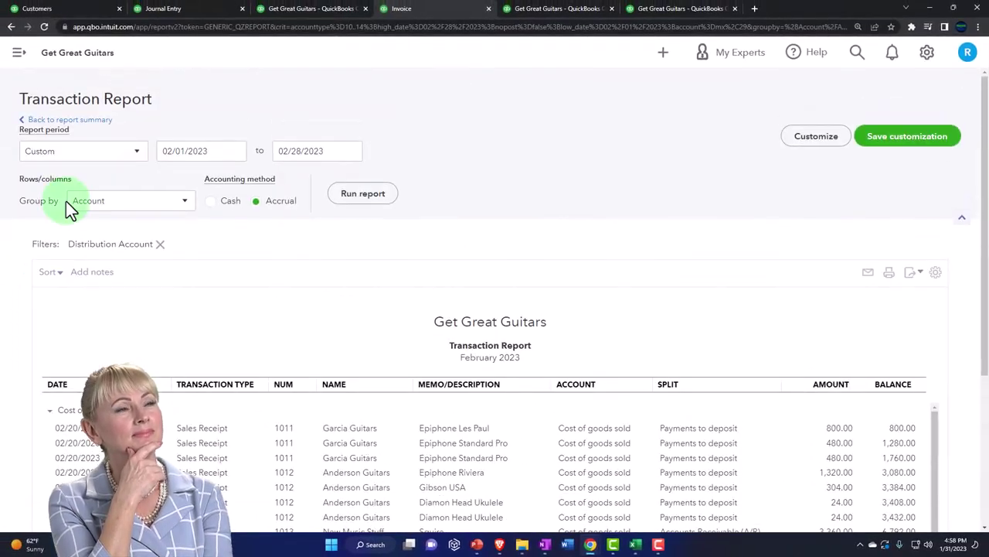
click(85, 122)
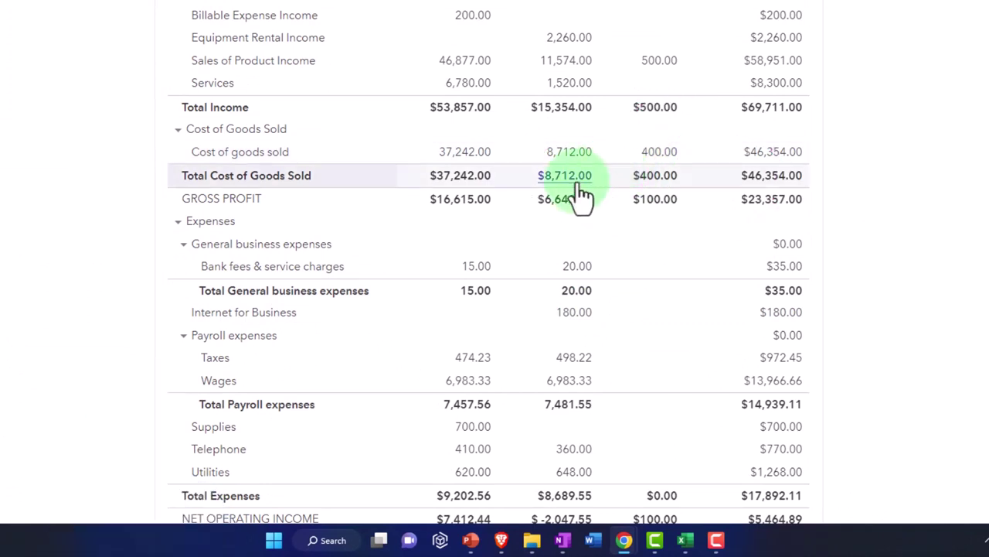
key(ctrl+plus)
key(ctrl+plus)
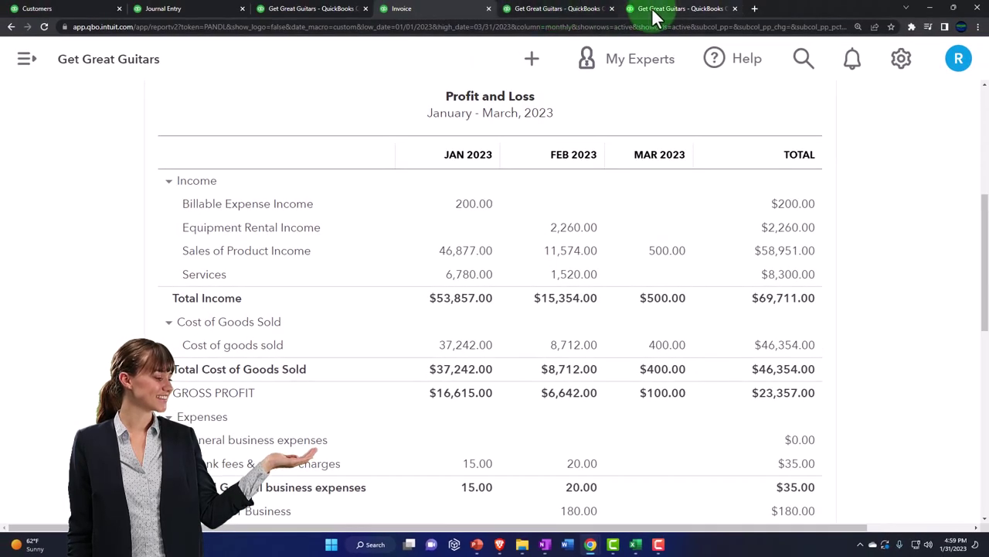
- Replace the Customer Balance Detail report with the Journal report, found by searching the report list for "jour"
click(562, 12)
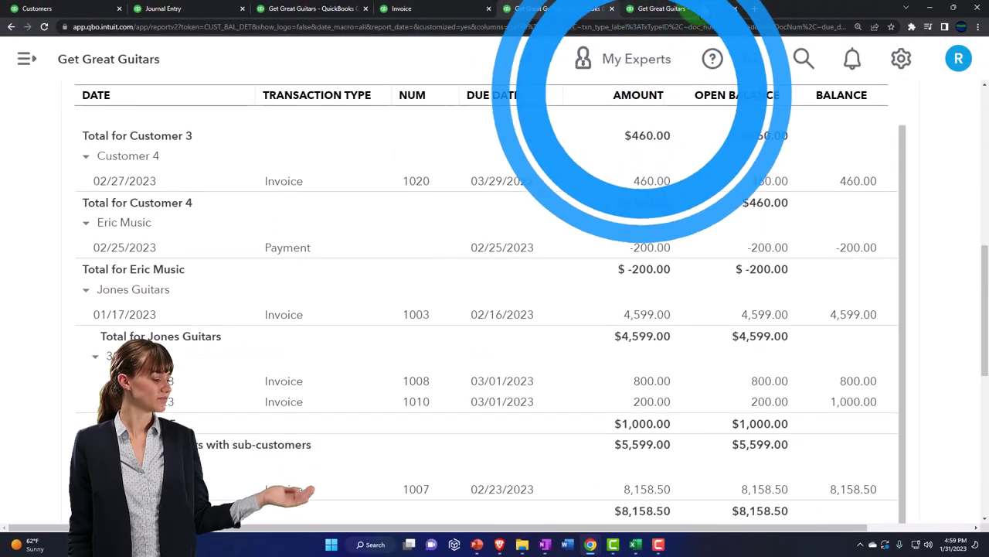
click(703, 10)
click(554, 9)
scroll(126, 255, up, 7)
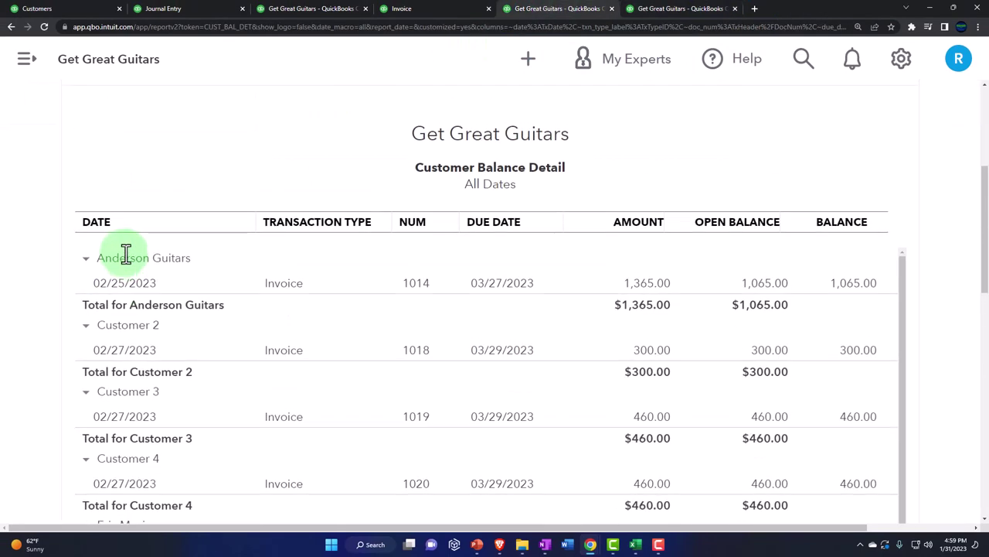
click(26, 58)
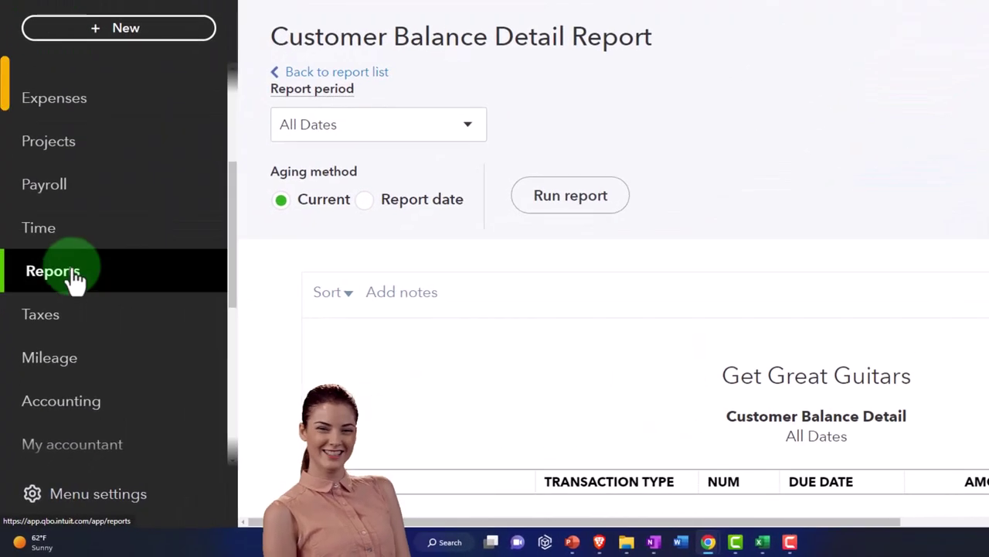
scroll(75, 282, down, 5)
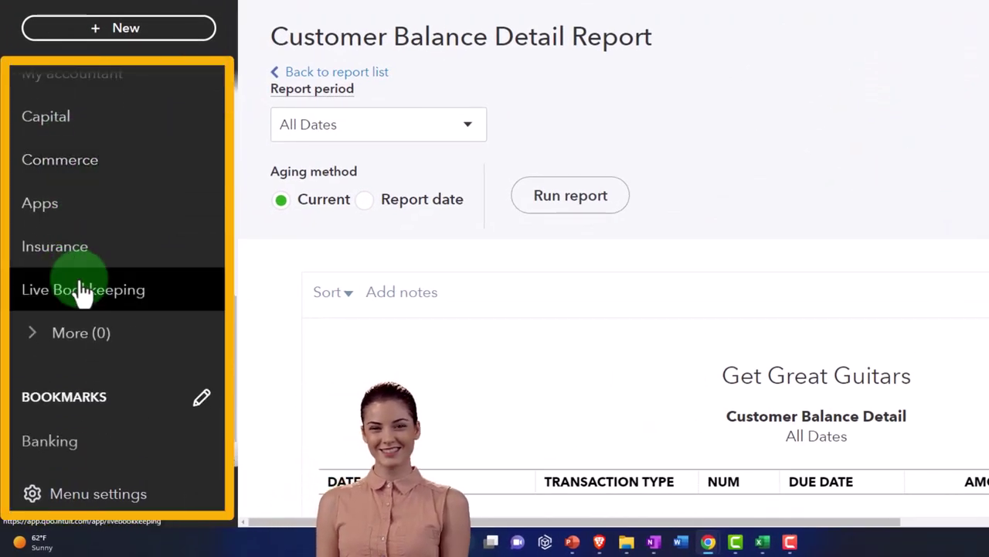
scroll(81, 290, up, 5)
click(42, 180)
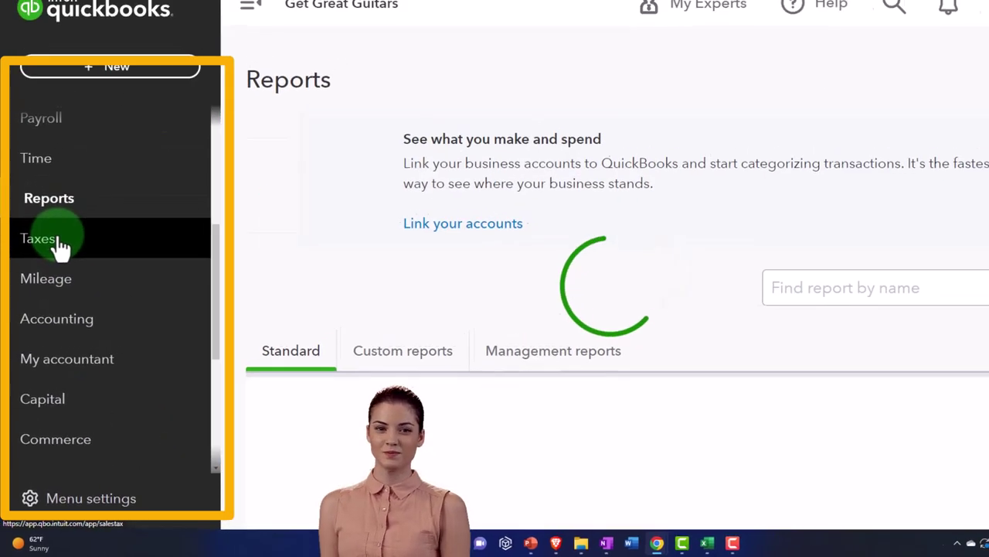
click(813, 296)
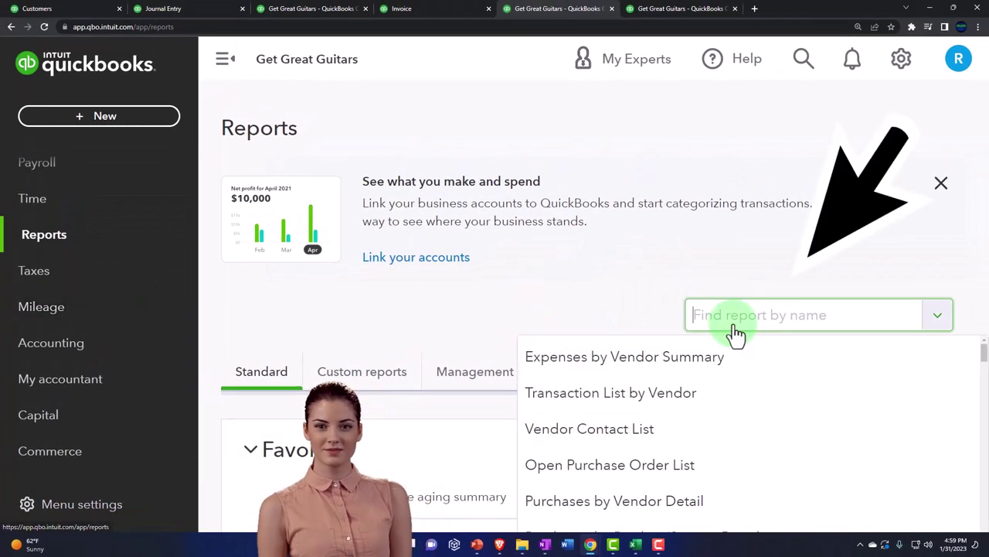
text(jour)
key(Down)
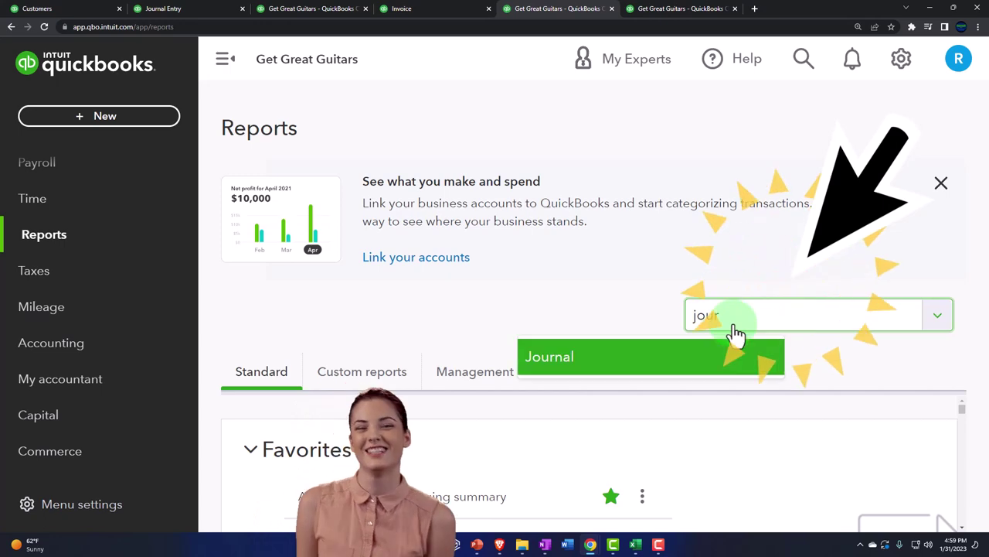
key(Return)
click(226, 61)
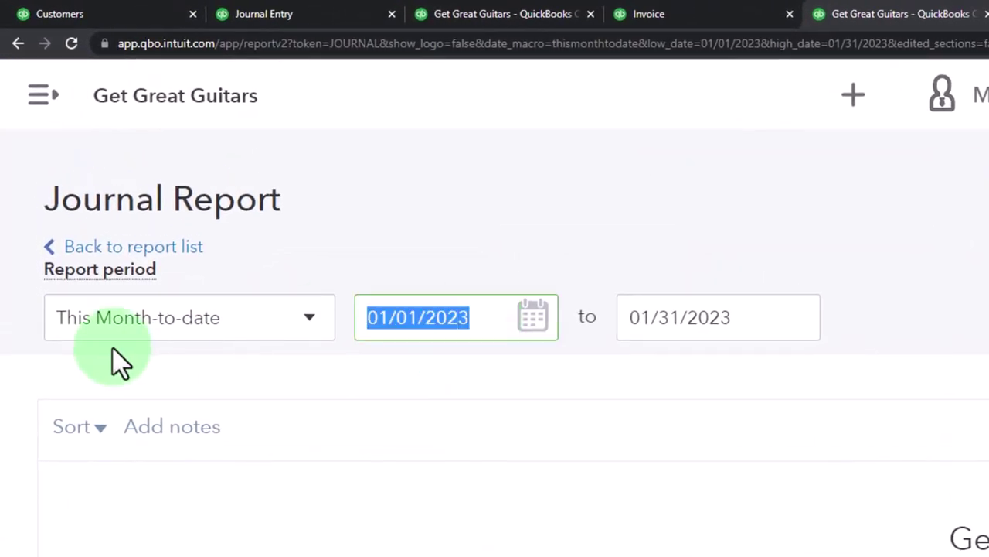
- Run the Journal report for the period 02/28/2023 to 02/28/2023 and look through its first entries
key(Tab)
text(0228)
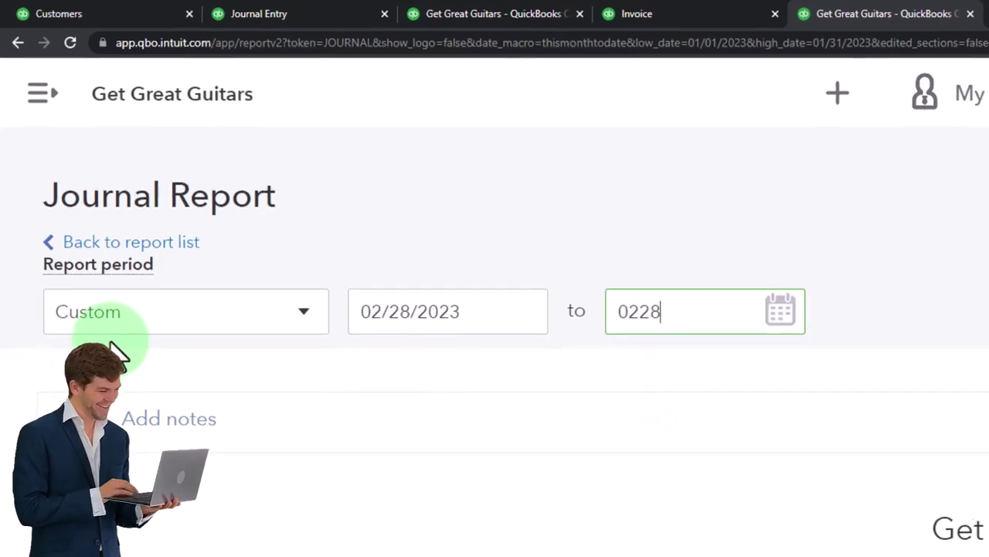
key(Return)
scroll(567, 237, down, 3)
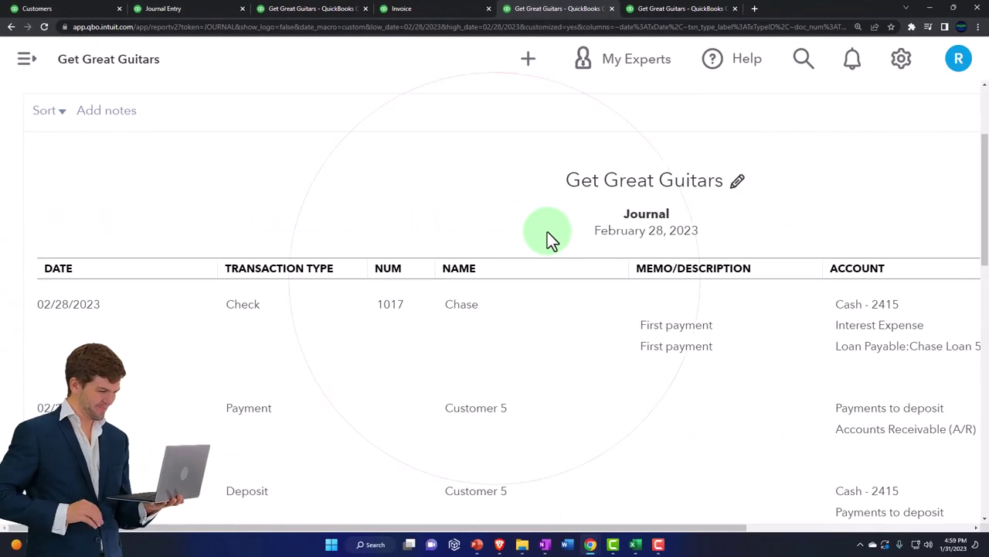
key(ctrl+minus)
scroll(543, 353, down, 2)
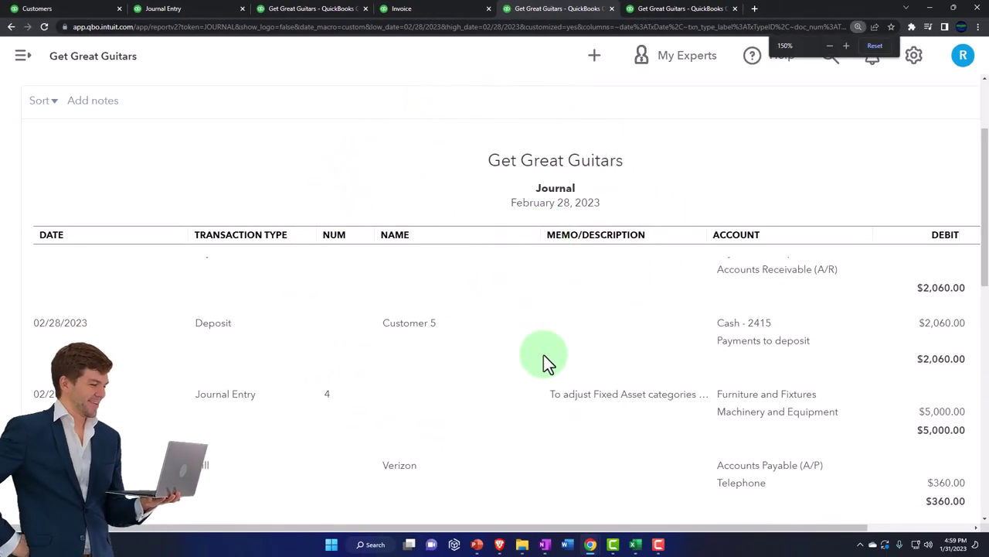
scroll(543, 355, up, 2)
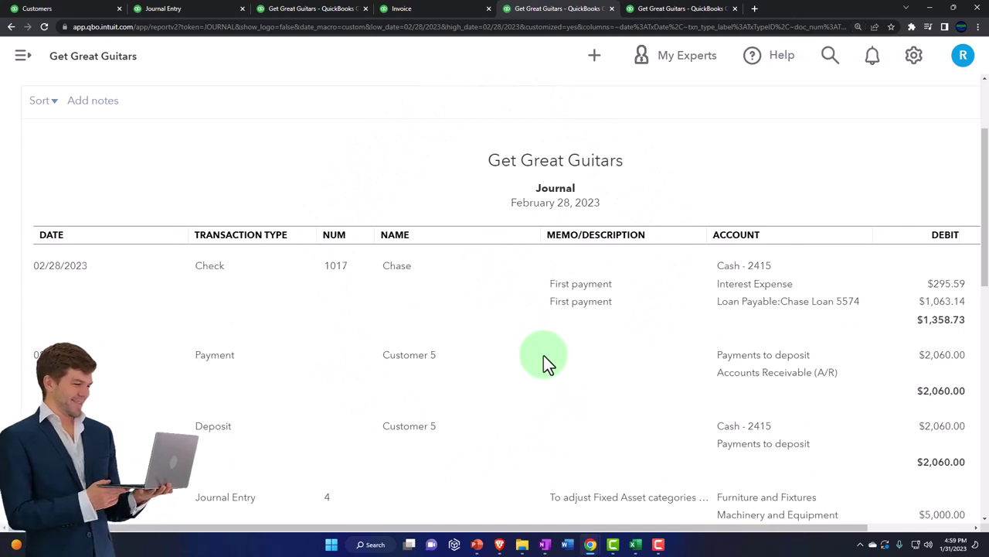
- Filter the Journal report to the Journal Entry transaction type, run it, and look through the resulting entries
scroll(543, 355, up, 2)
click(763, 160)
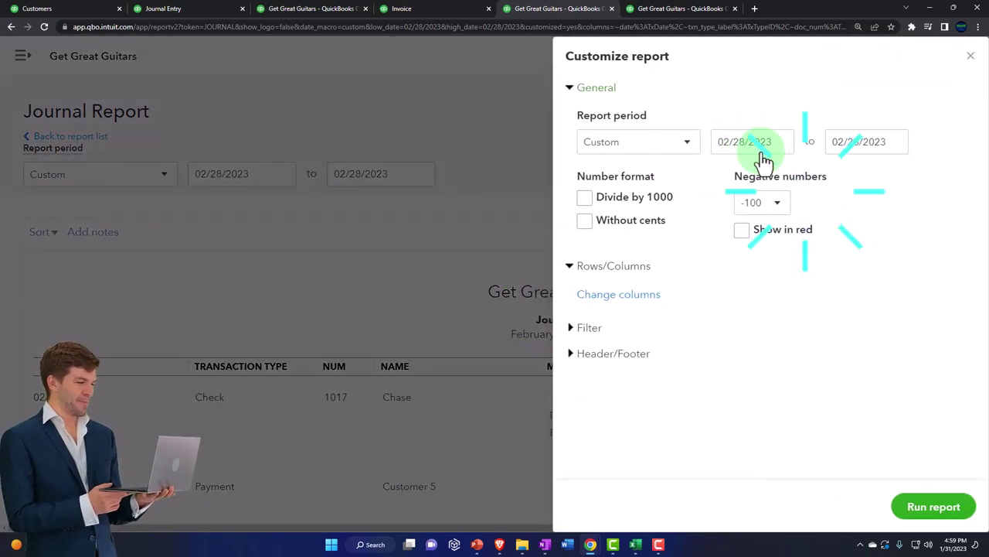
click(577, 331)
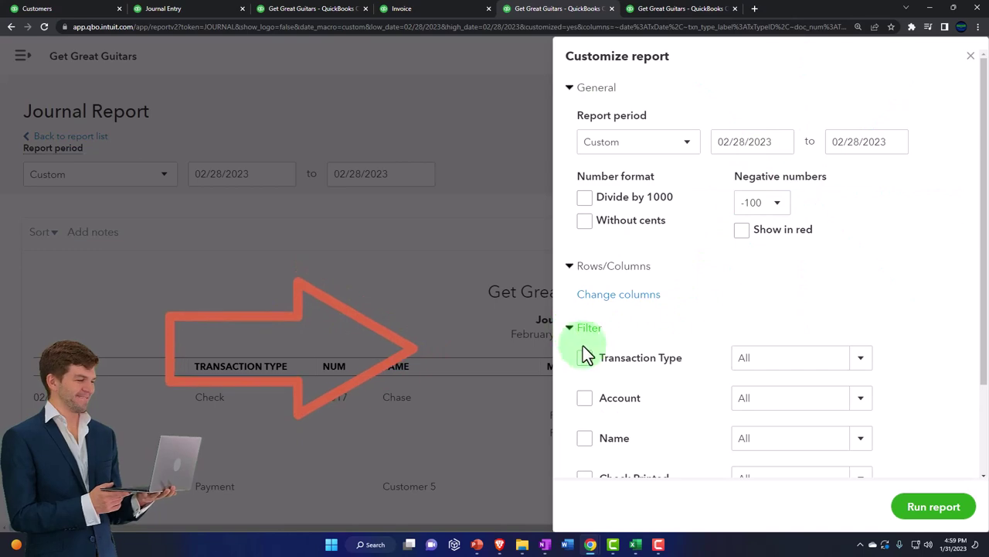
click(856, 363)
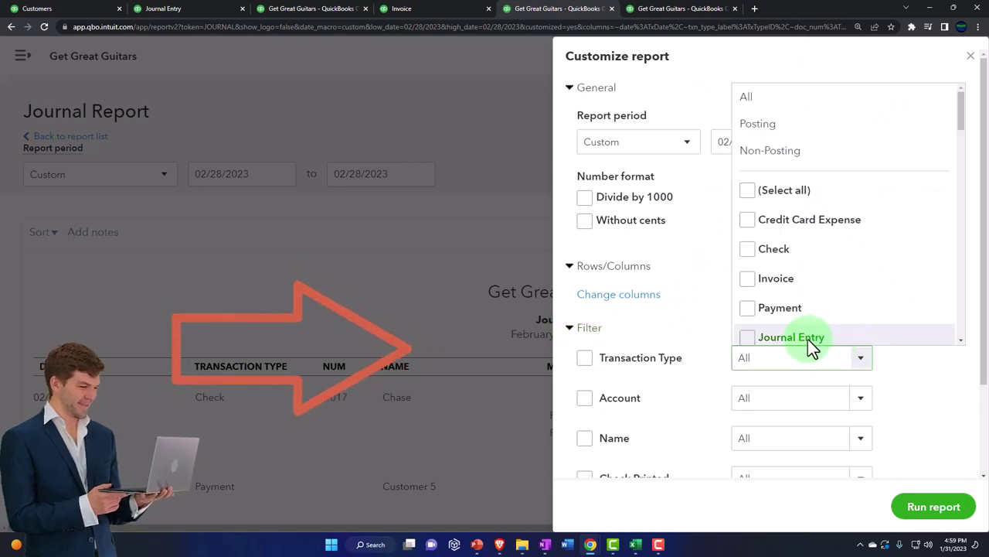
click(791, 337)
click(930, 510)
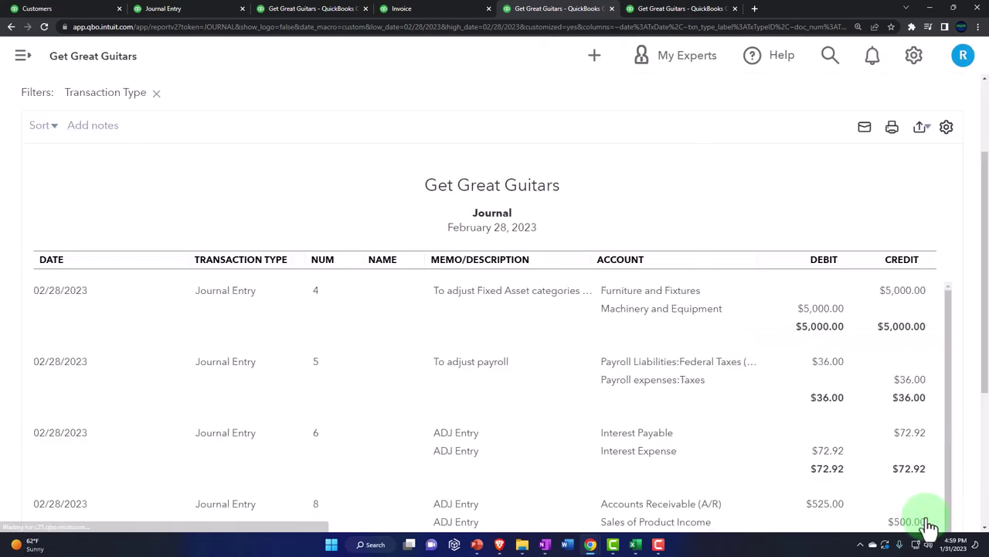
scroll(363, 367, down, 3)
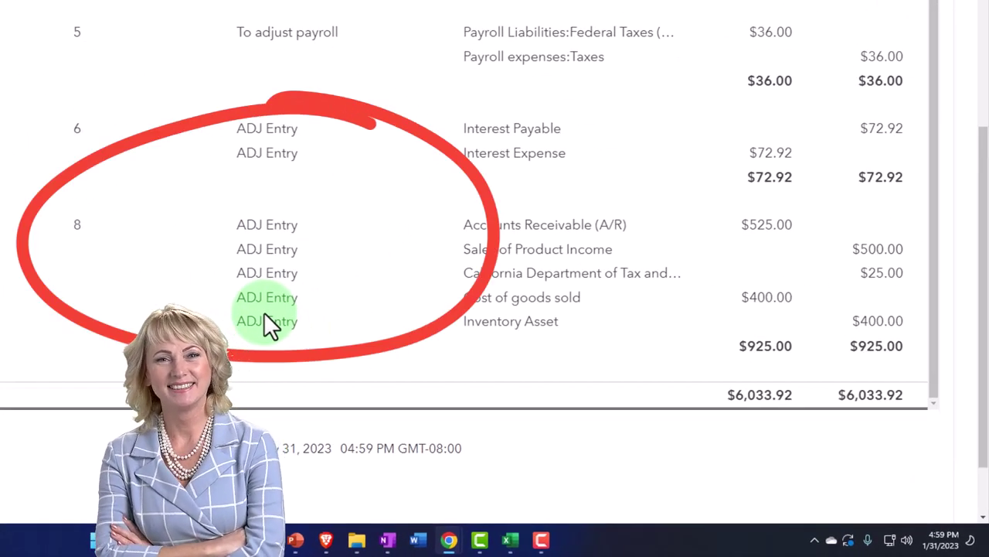
- Replace the Inventory Valuation Summary with the Trial Balance report, found by searching the report list for "tri", and collapse the navigation
click(654, 9)
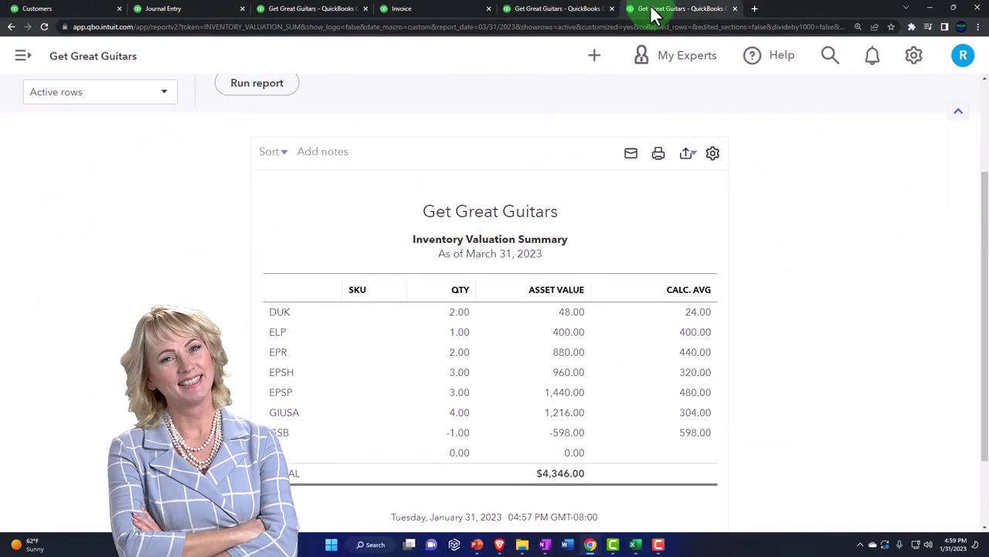
click(22, 59)
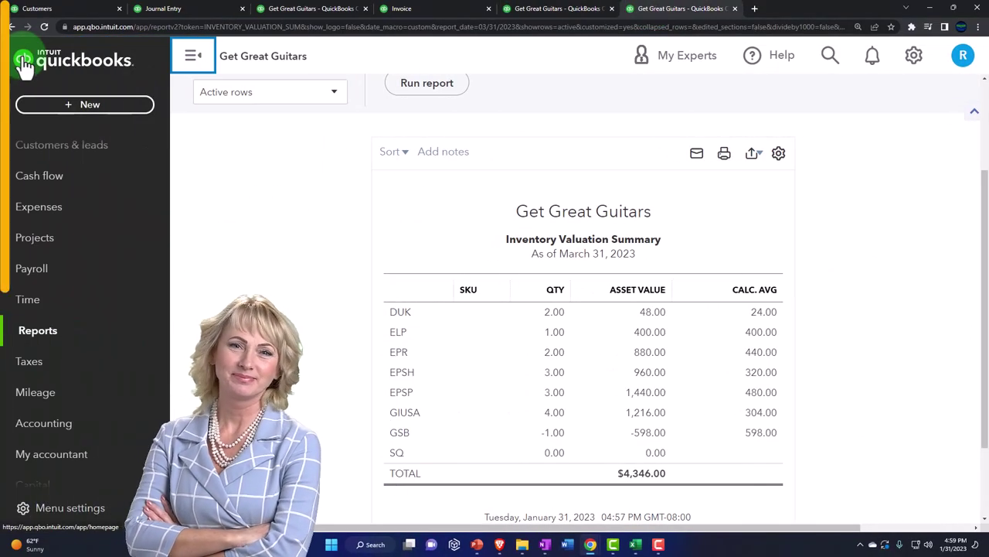
click(45, 330)
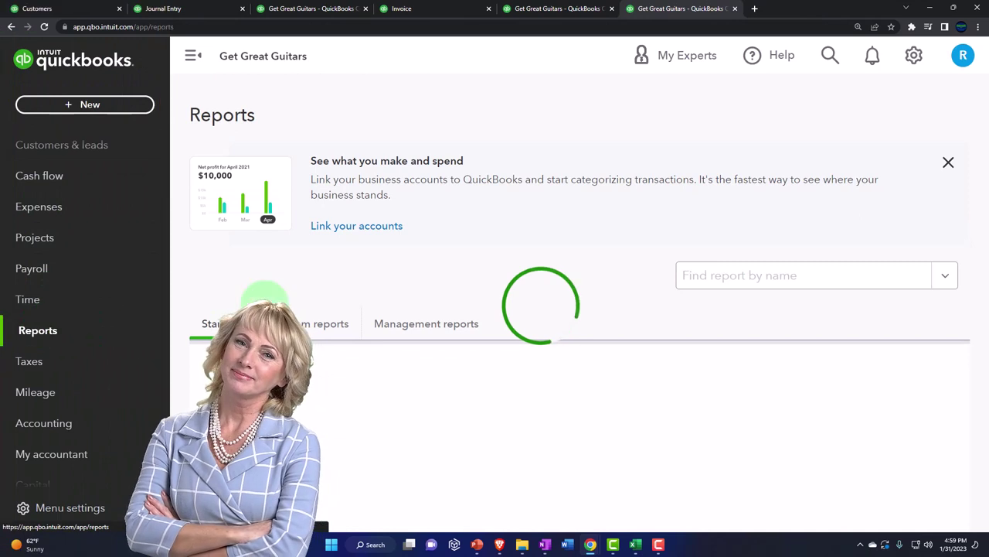
click(753, 275)
text(tir)
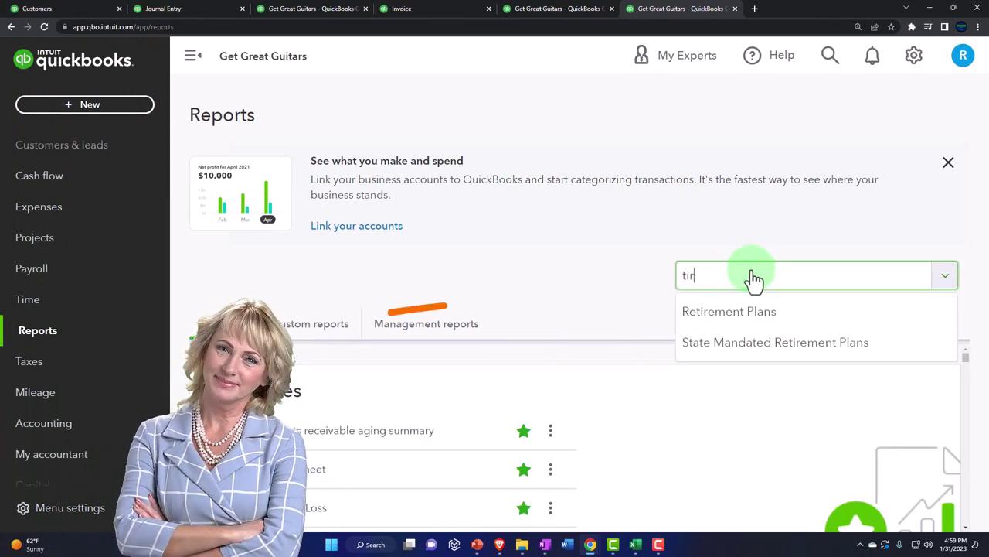
key(BackSpace)
key(BackSpace)
text(ri)
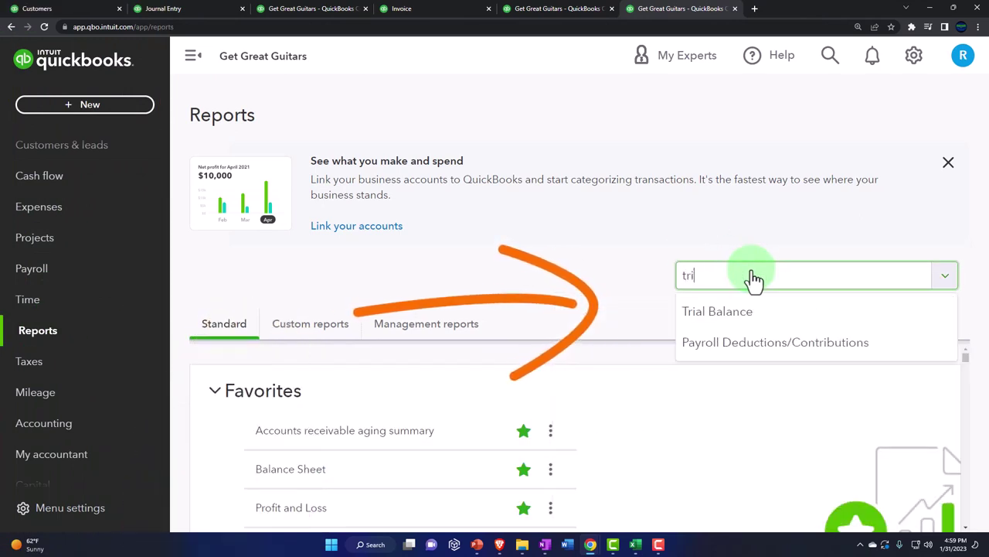
key(Return)
scroll(312, 133, down, 2)
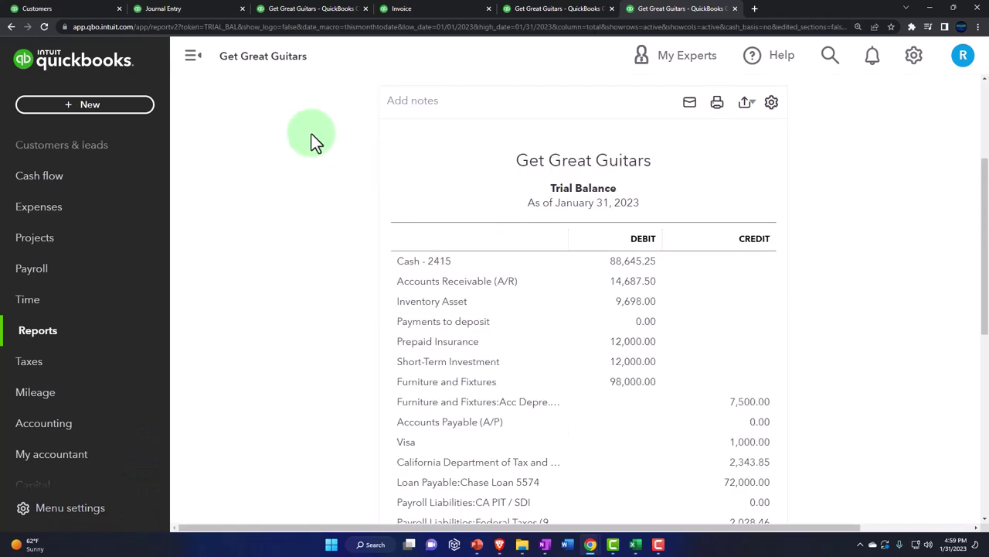
click(193, 58)
- Run the Trial Balance report for 01/01/2023 to 03/31/2023 with columns displayed by Months
scroll(166, 264, up, 3)
click(258, 180)
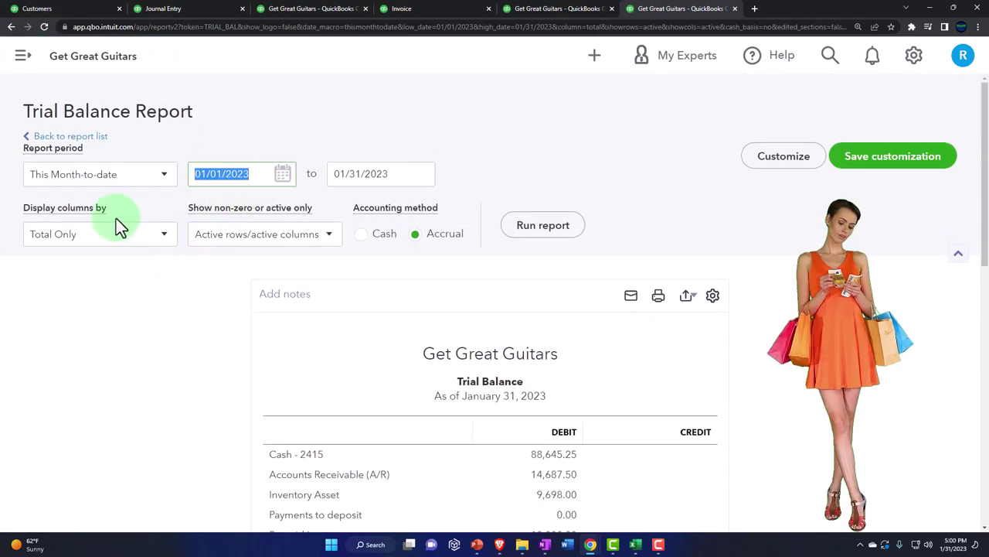
text(010123)
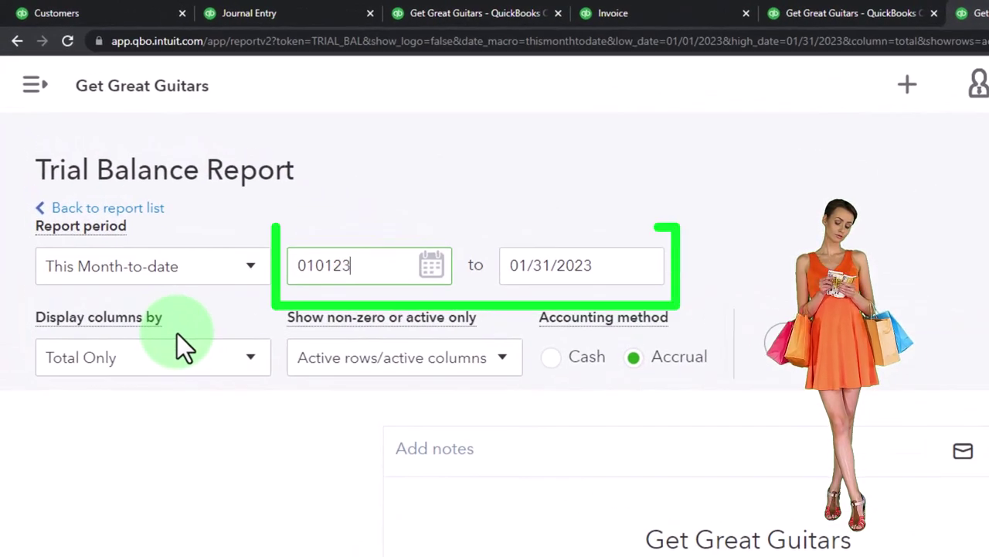
key(Tab)
text(033123)
key(Tab)
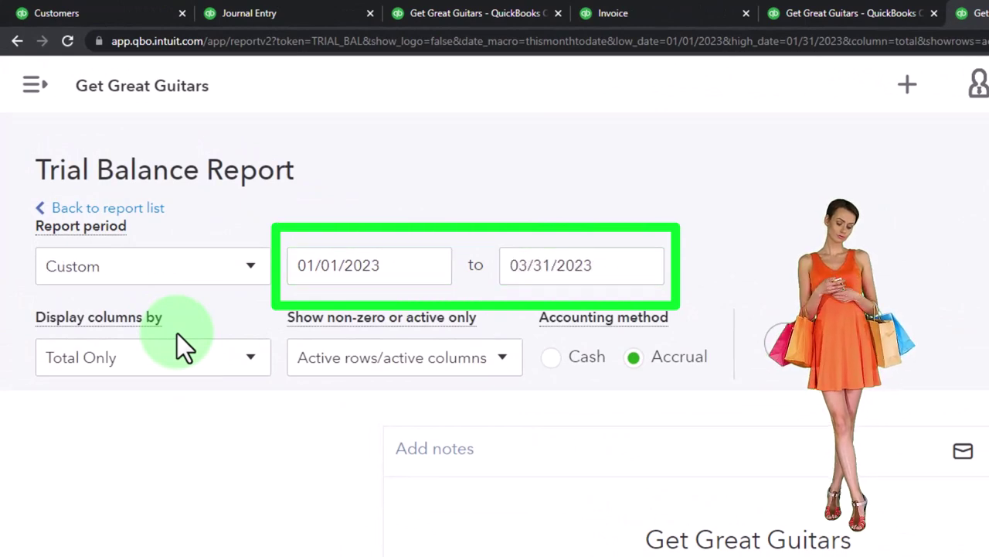
click(217, 360)
click(185, 433)
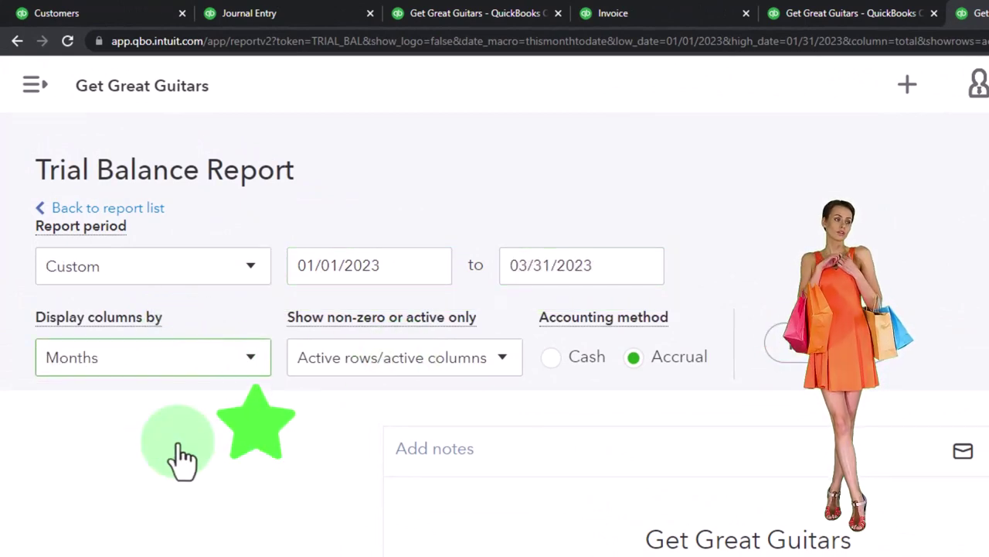
click(819, 347)
- Examine the January, February and March account balances on the Trial Balance down to the totals, with the page enlarged to 175%
scroll(576, 240, down, 5)
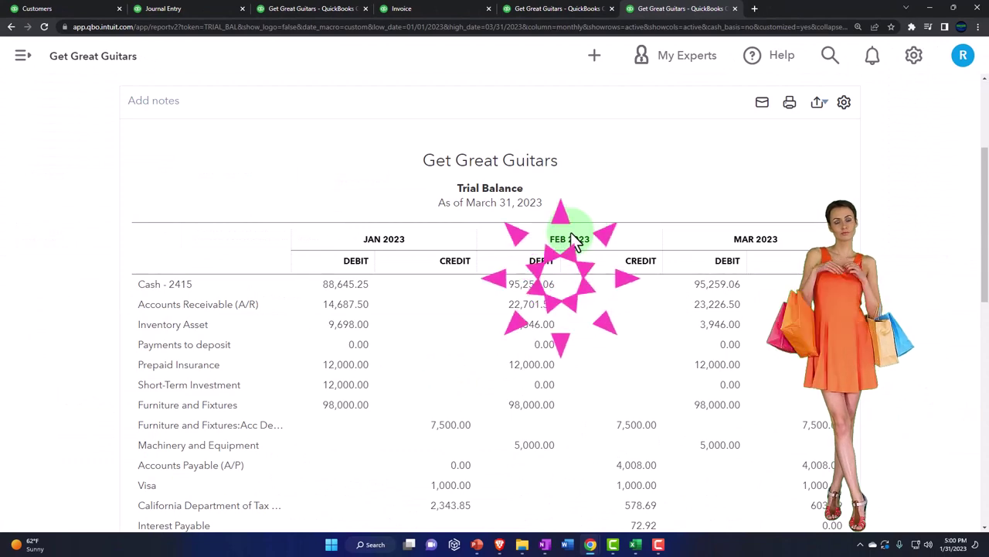
key(ctrl+plus)
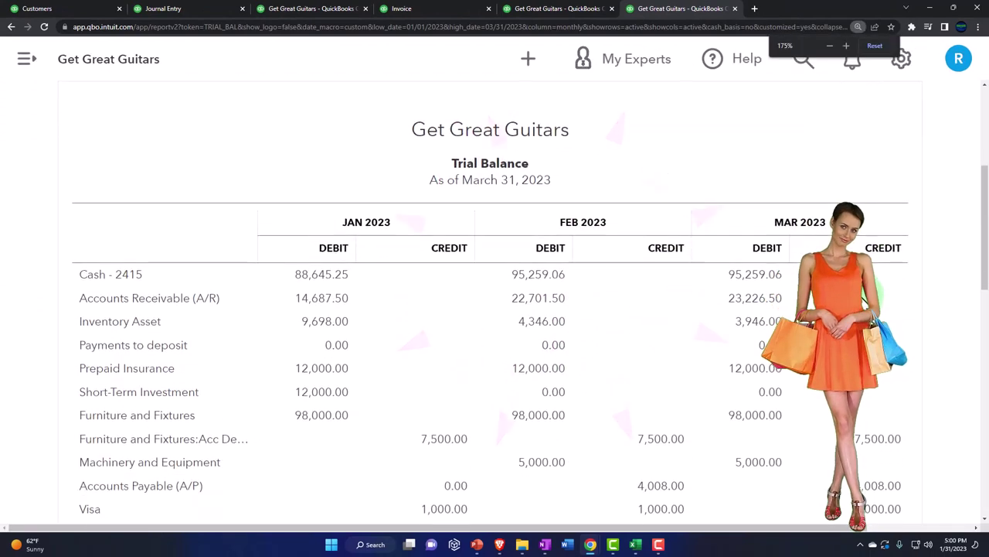
scroll(860, 297, down, 2)
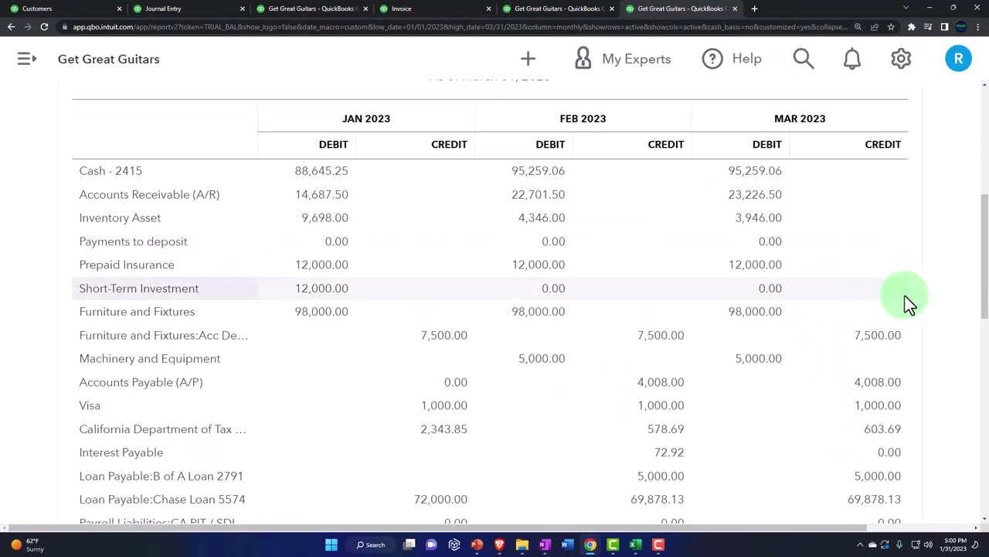
scroll(908, 301, down, 3)
scroll(935, 318, down, 2)
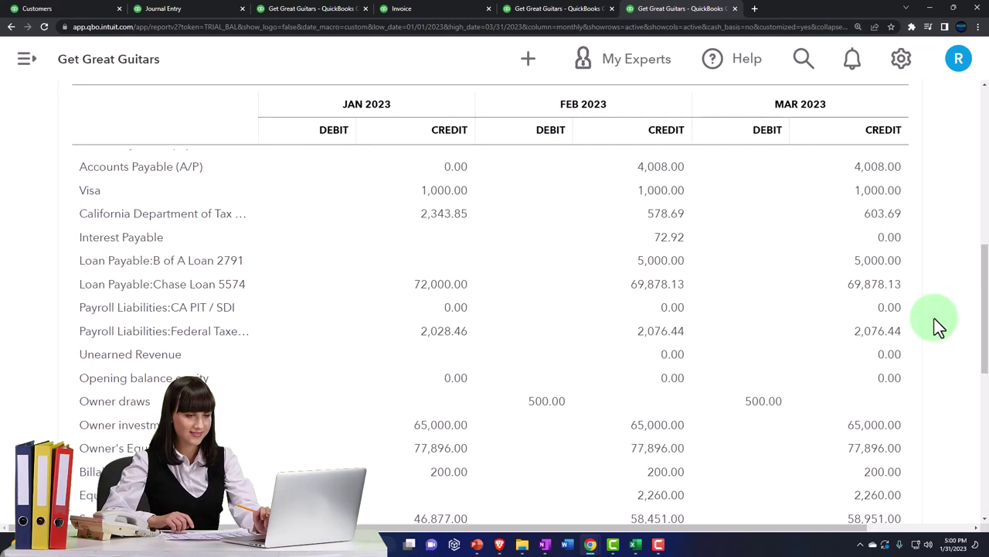
scroll(934, 318, down, 1)
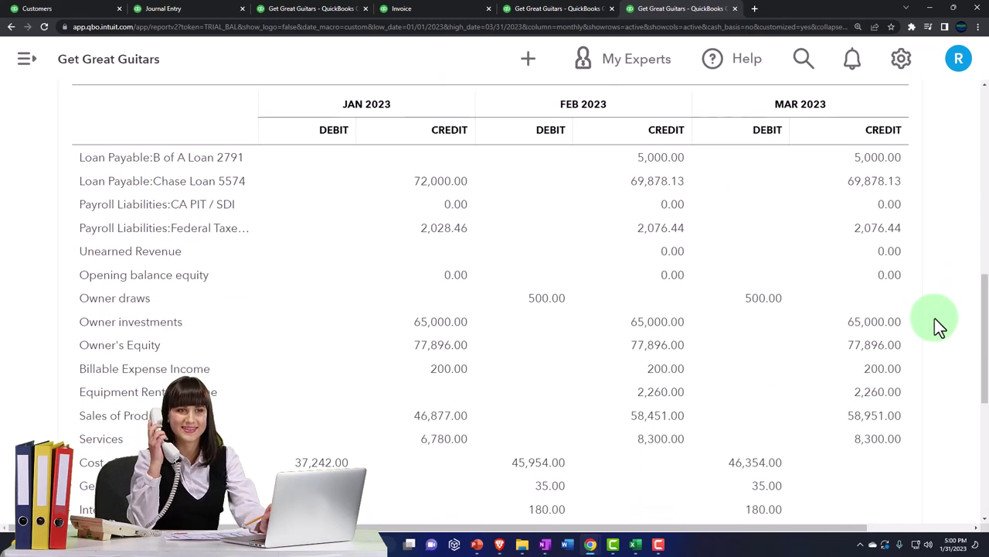
scroll(935, 319, down, 1)
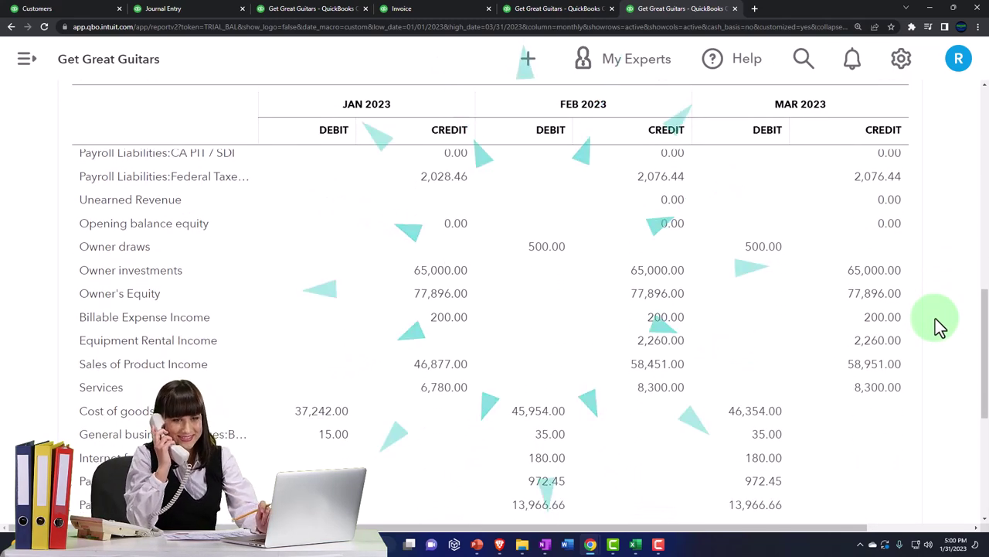
scroll(936, 318, down, 1)
scroll(935, 319, down, 1)
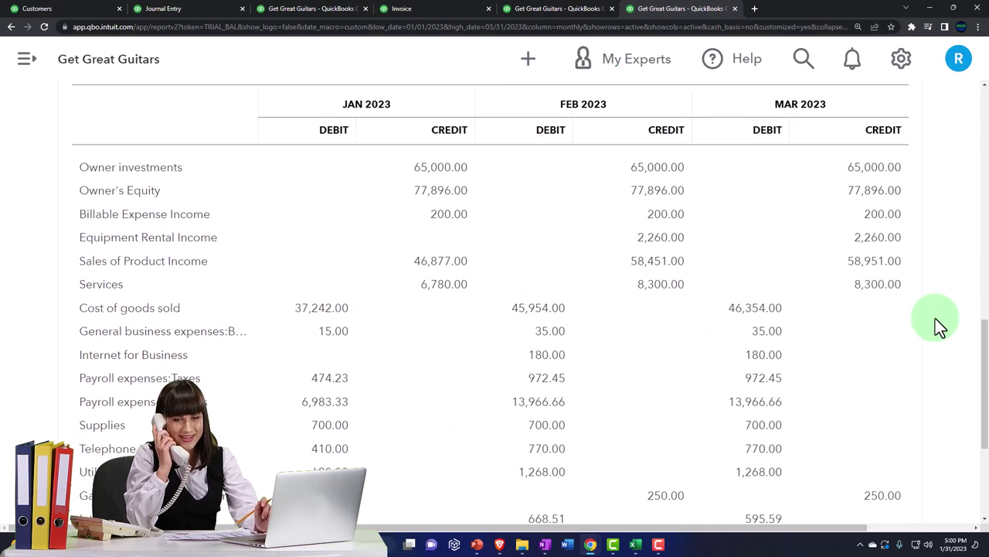
scroll(935, 318, down, 2)
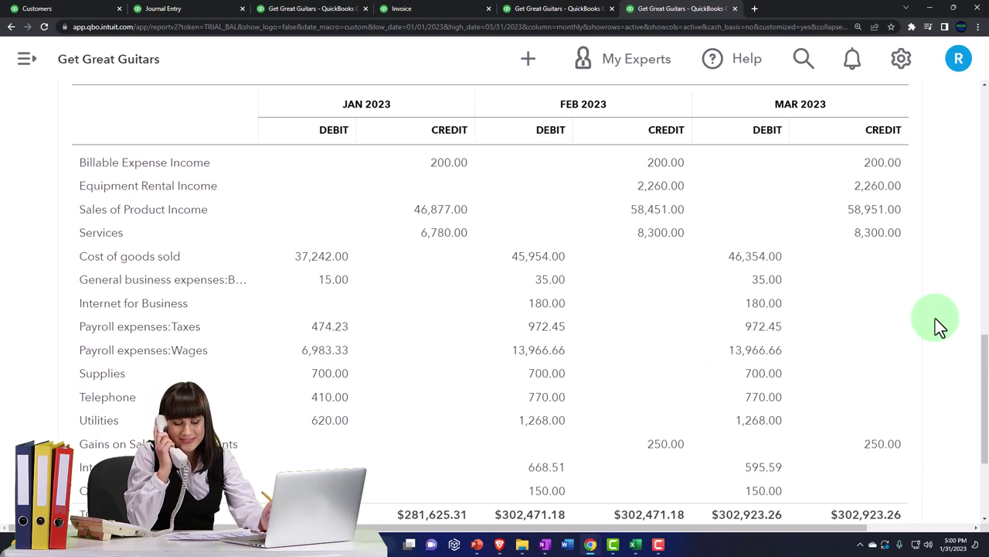